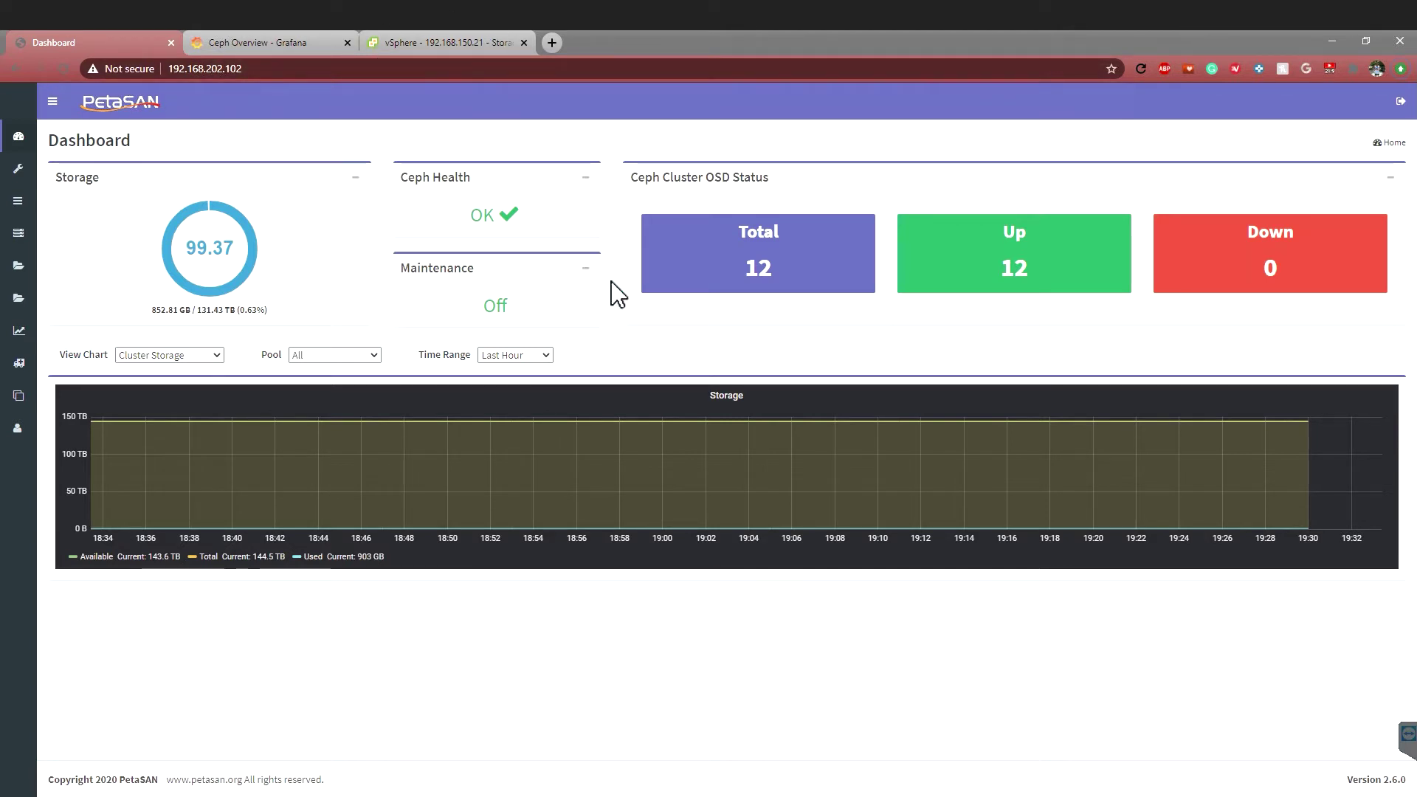
# Step: Display the Node Statistics chart for node petasan02 with the Disk Throughput metric
pyautogui.moveTo(513, 480)
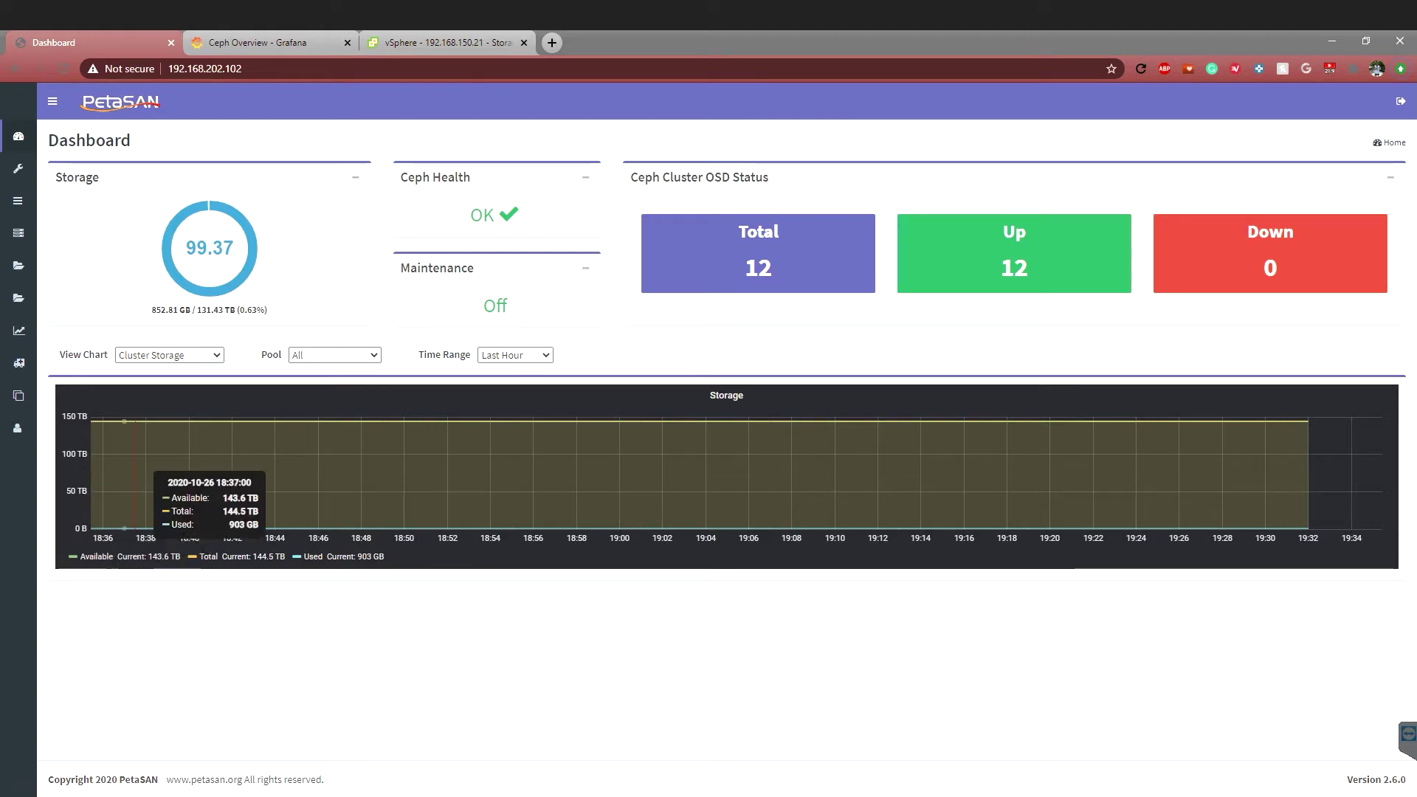
pyautogui.click(217, 356)
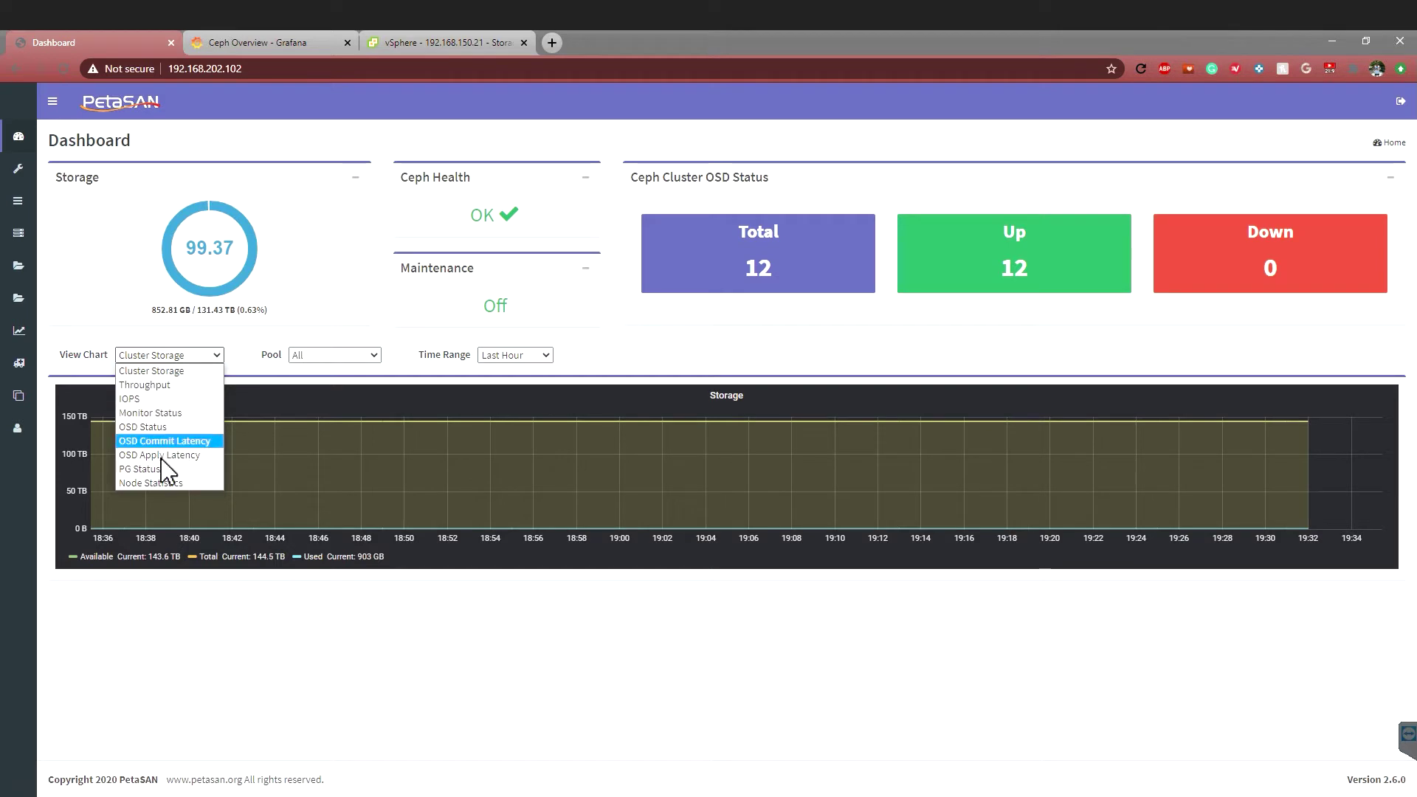
pyautogui.click(167, 482)
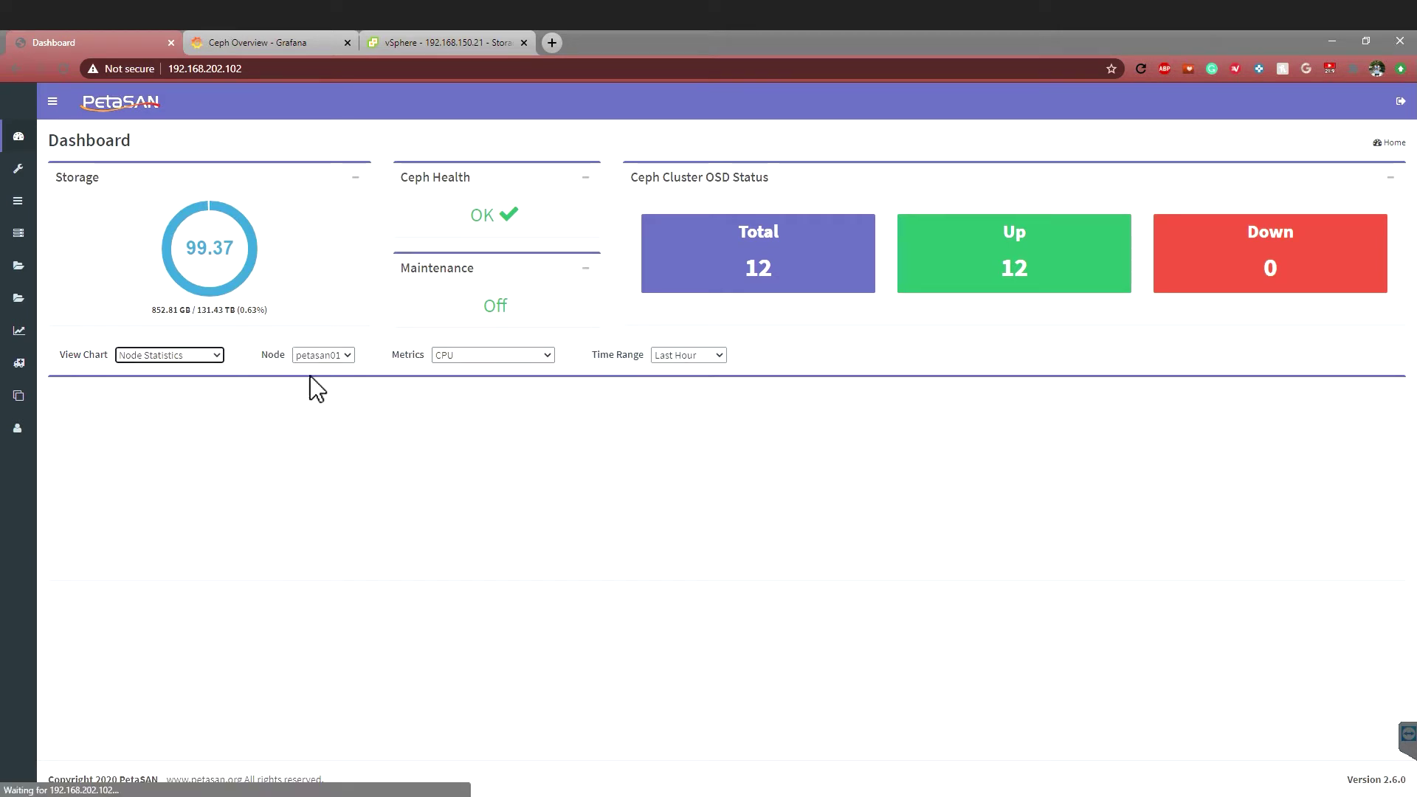
pyautogui.click(321, 355)
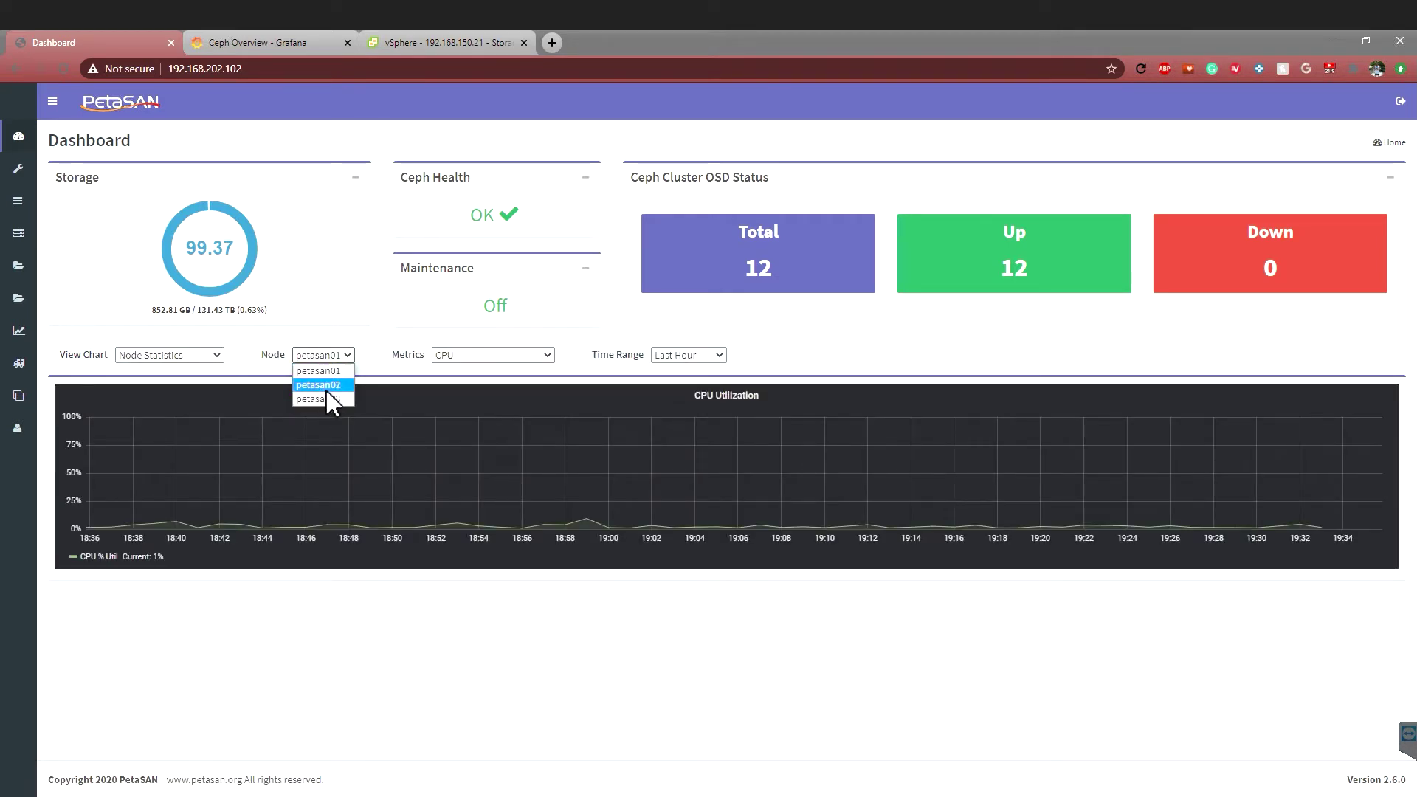
pyautogui.click(330, 385)
pyautogui.click(460, 357)
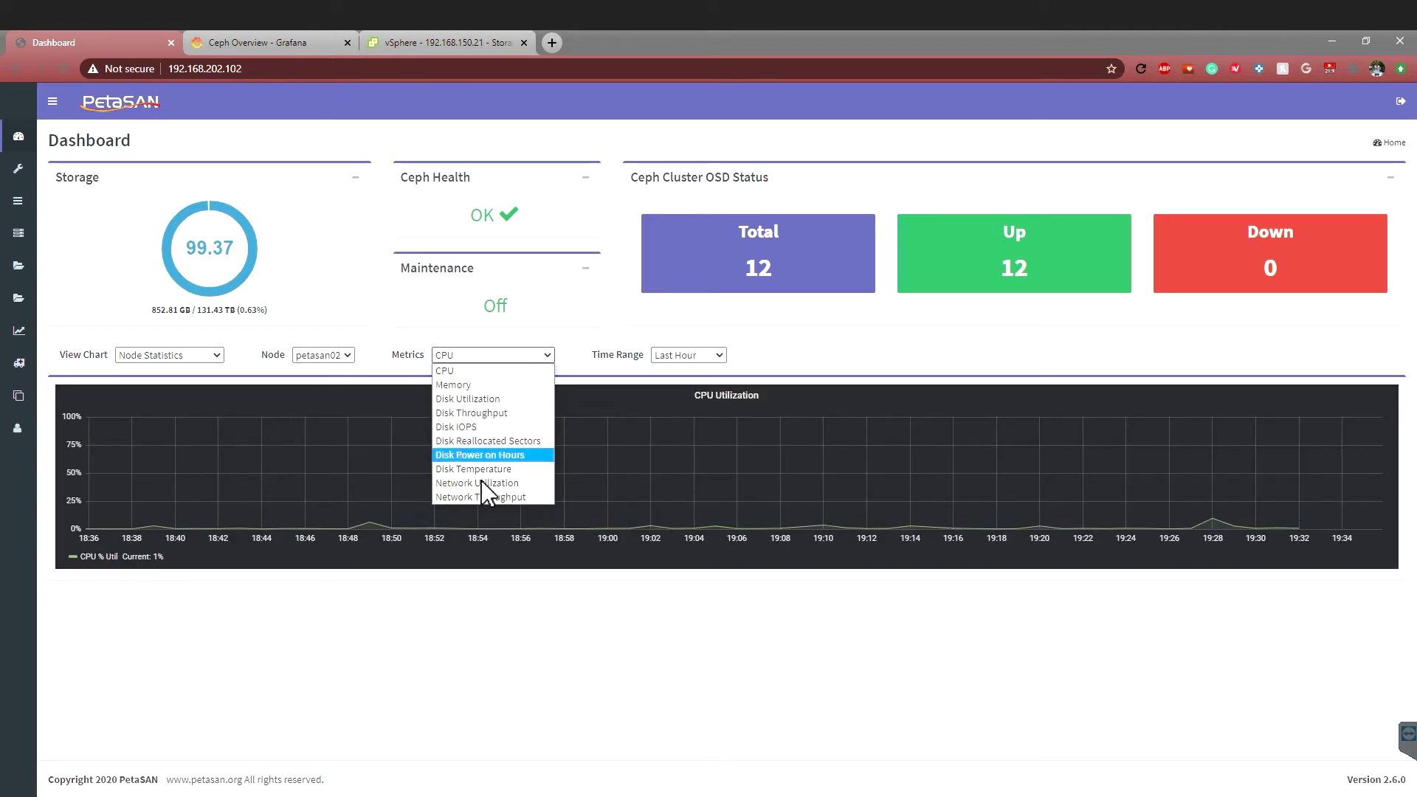
pyautogui.click(490, 413)
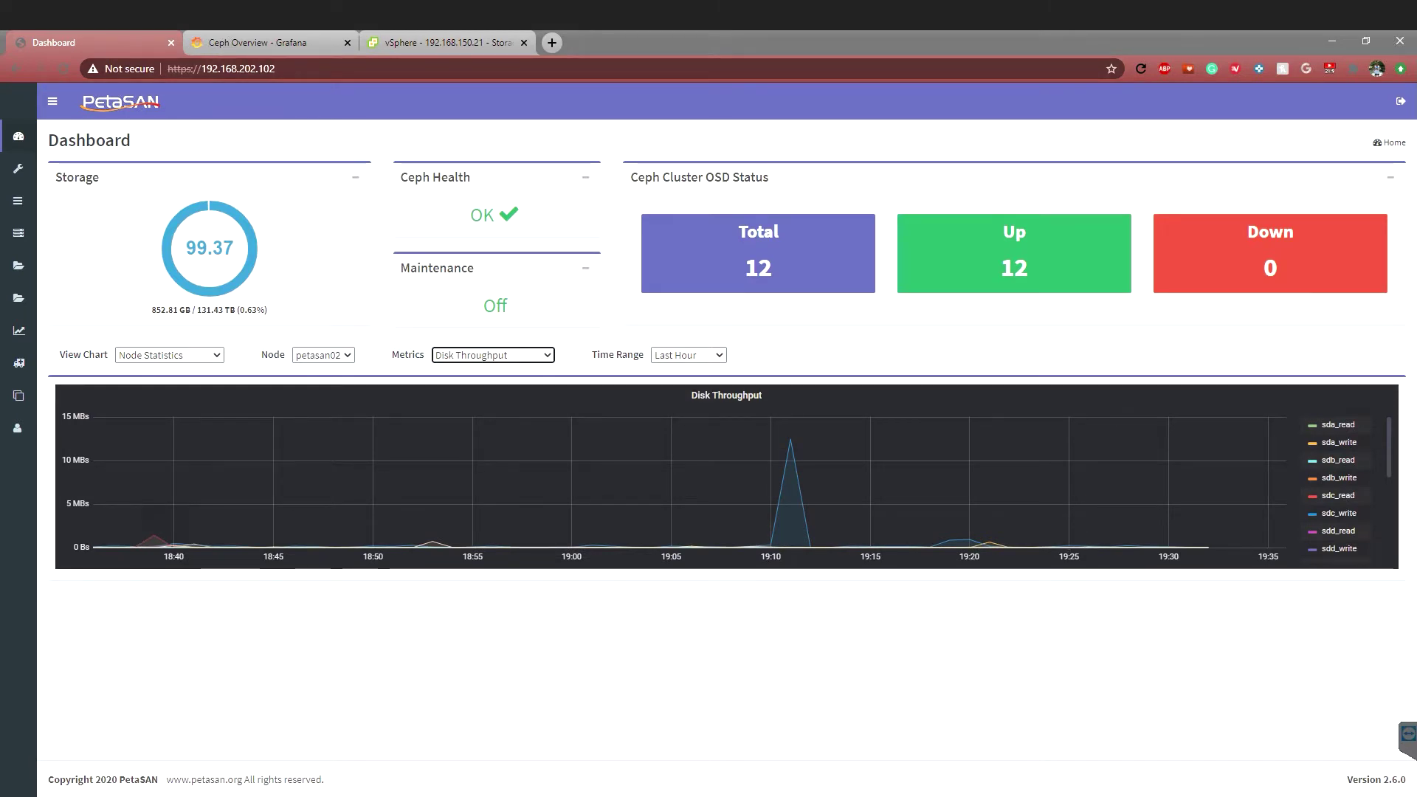
# Step: View the Ceph Overview charts in Grafana and return to the PetaSAN dashboard
pyautogui.moveTo(275, 69)
pyautogui.mouseDown()
pyautogui.moveTo(172, 68)
pyautogui.moveTo(275, 69)
pyautogui.mouseUp()
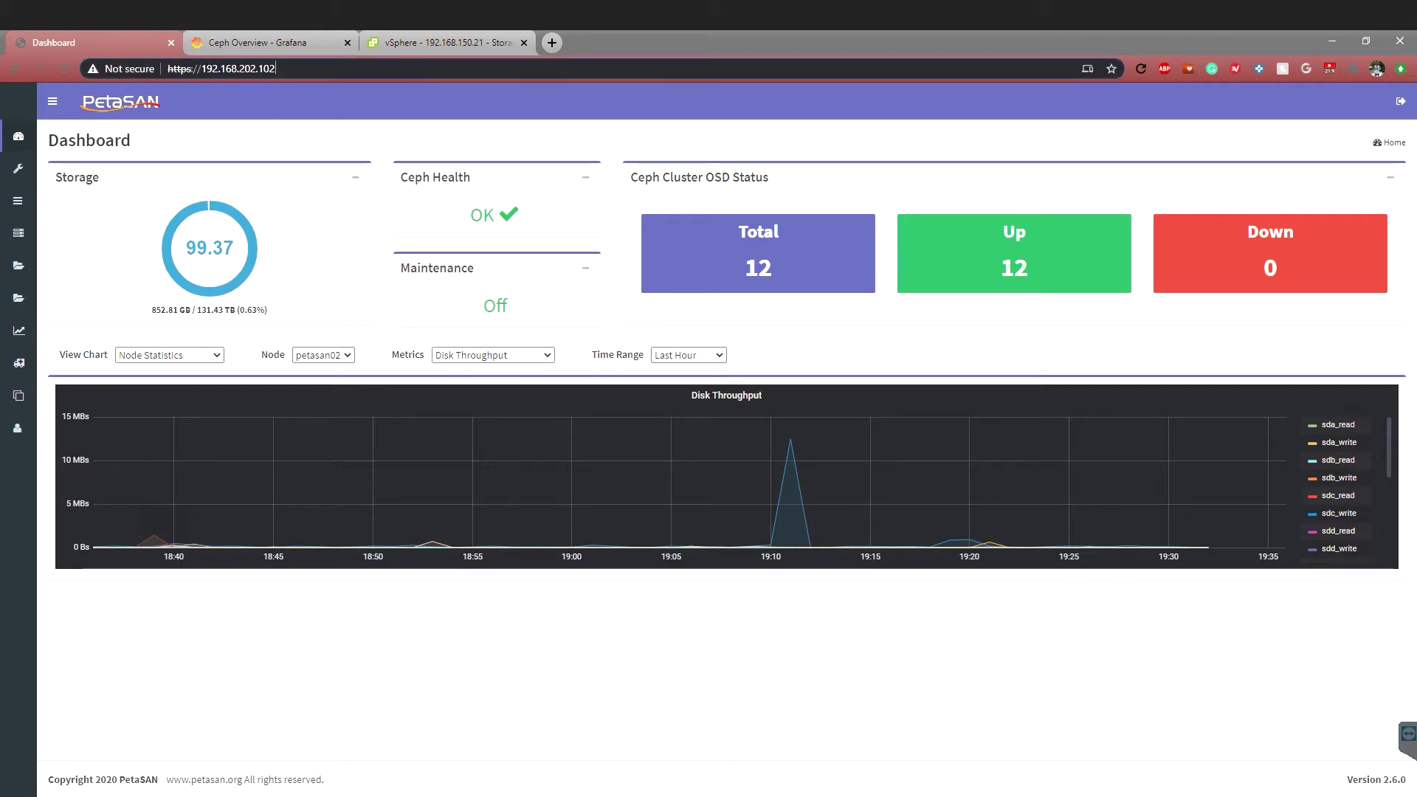
pyautogui.click(272, 46)
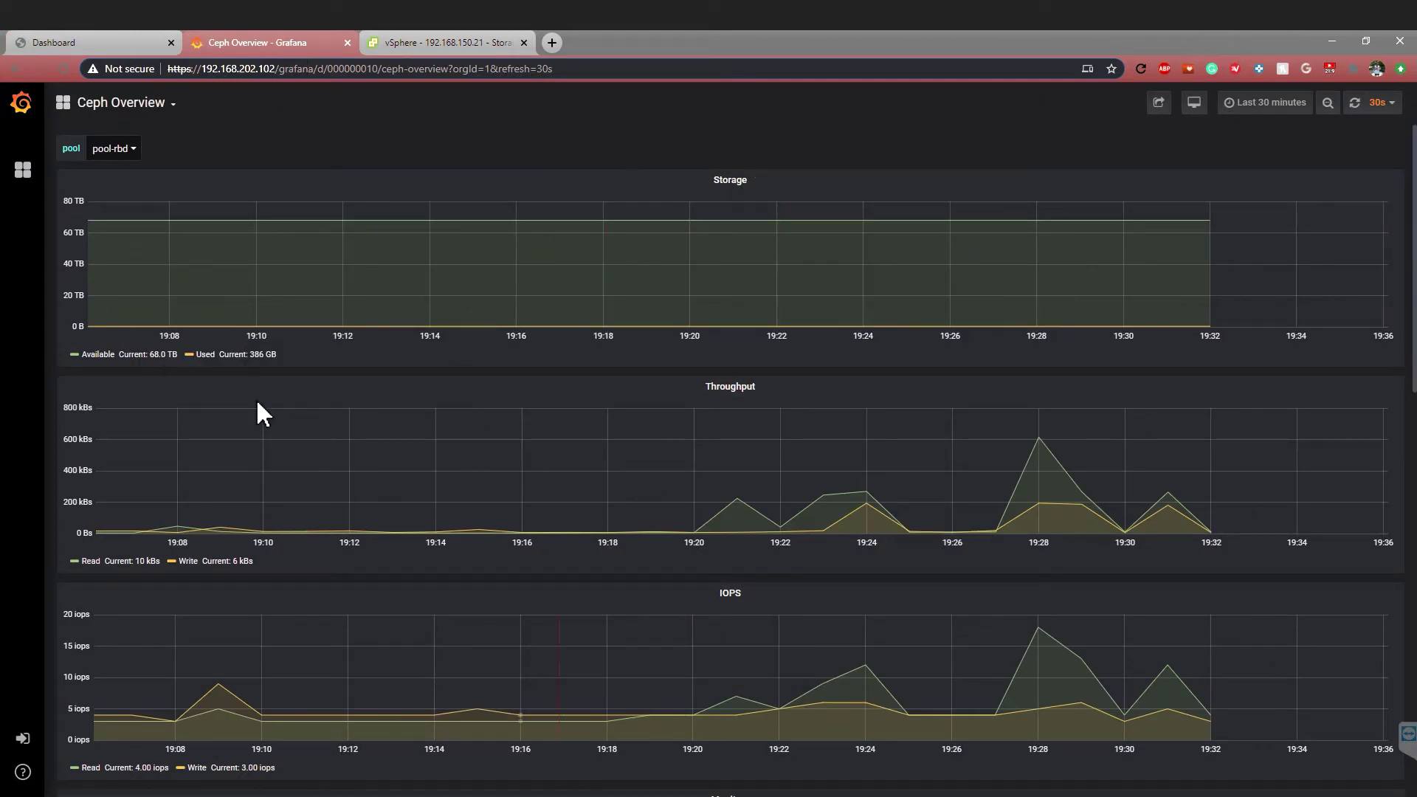
pyautogui.click(57, 47)
# Step: Open the Pools configuration page and bring up the form for adding a pool
pyautogui.moveTo(36, 185)
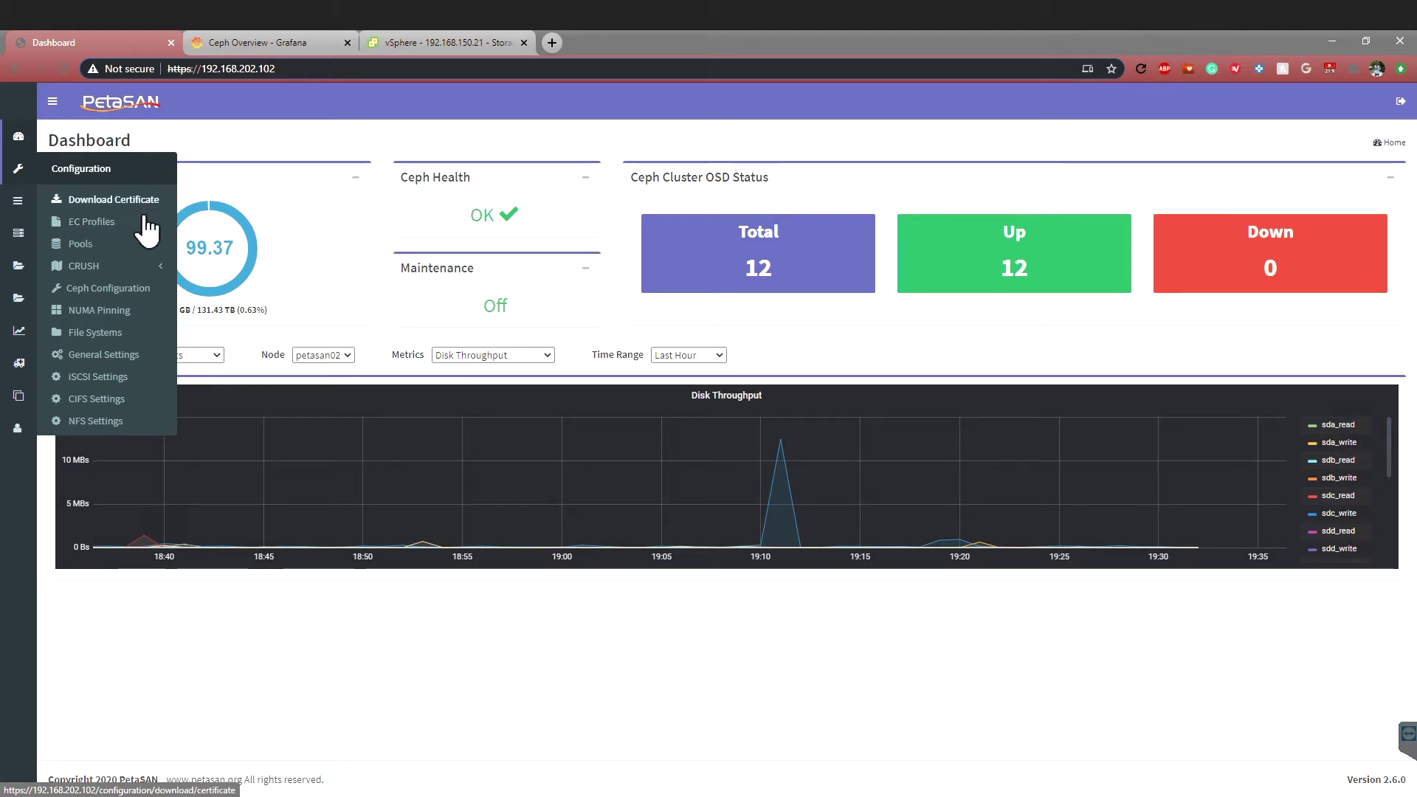
pyautogui.click(95, 250)
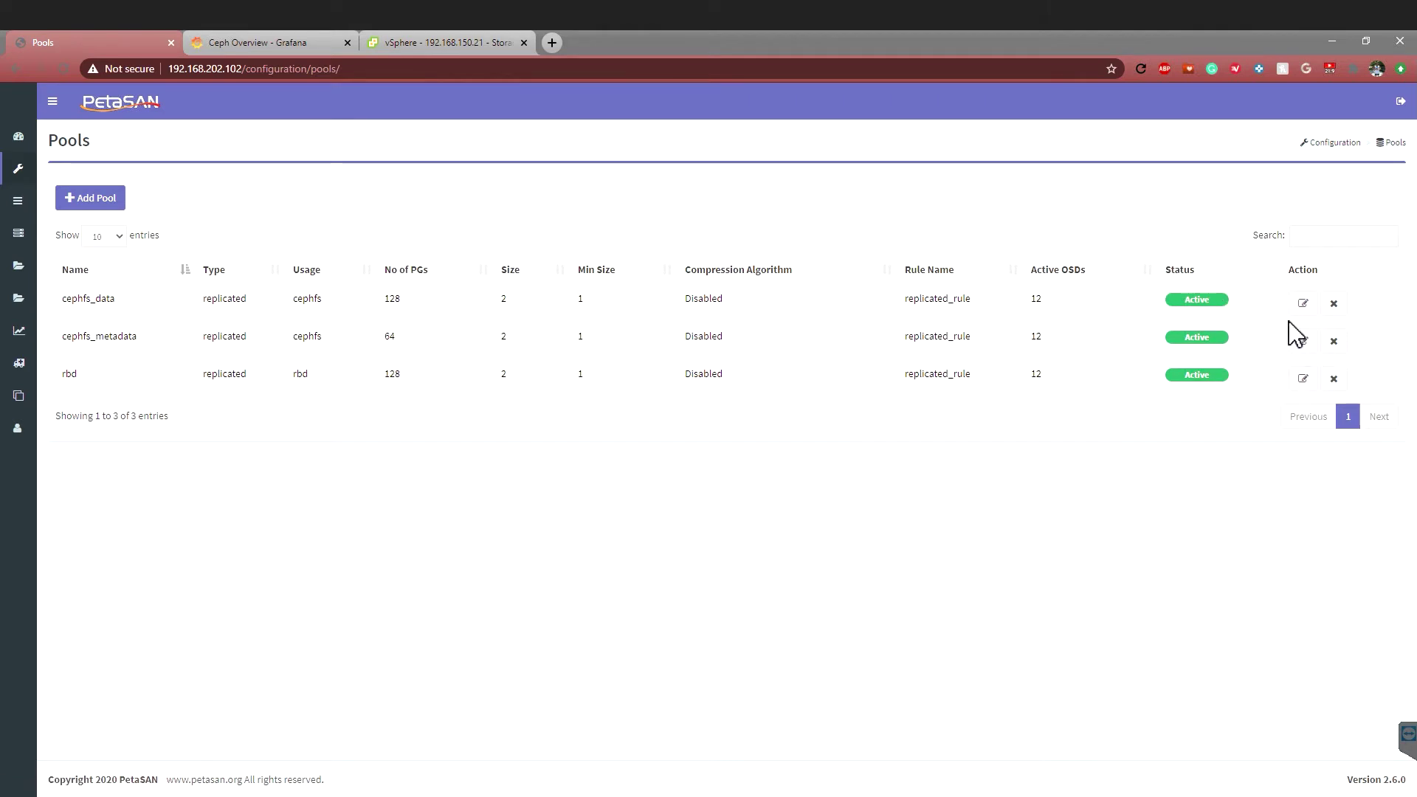
pyautogui.click(87, 204)
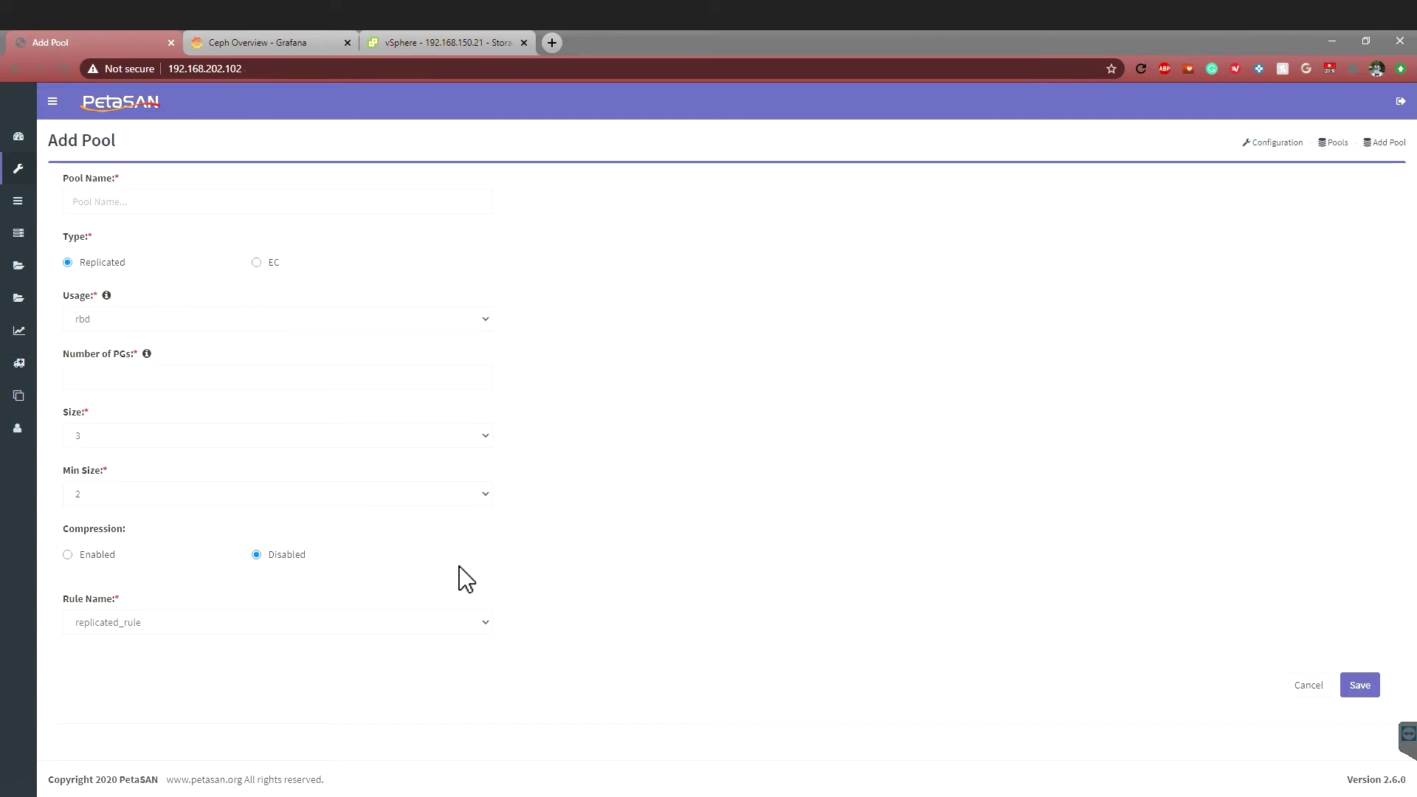
# Step: Switch the new pool's type to EC and examine the available EC profiles and the number of PGs setting
pyautogui.click(256, 263)
pyautogui.moveTo(21, 248)
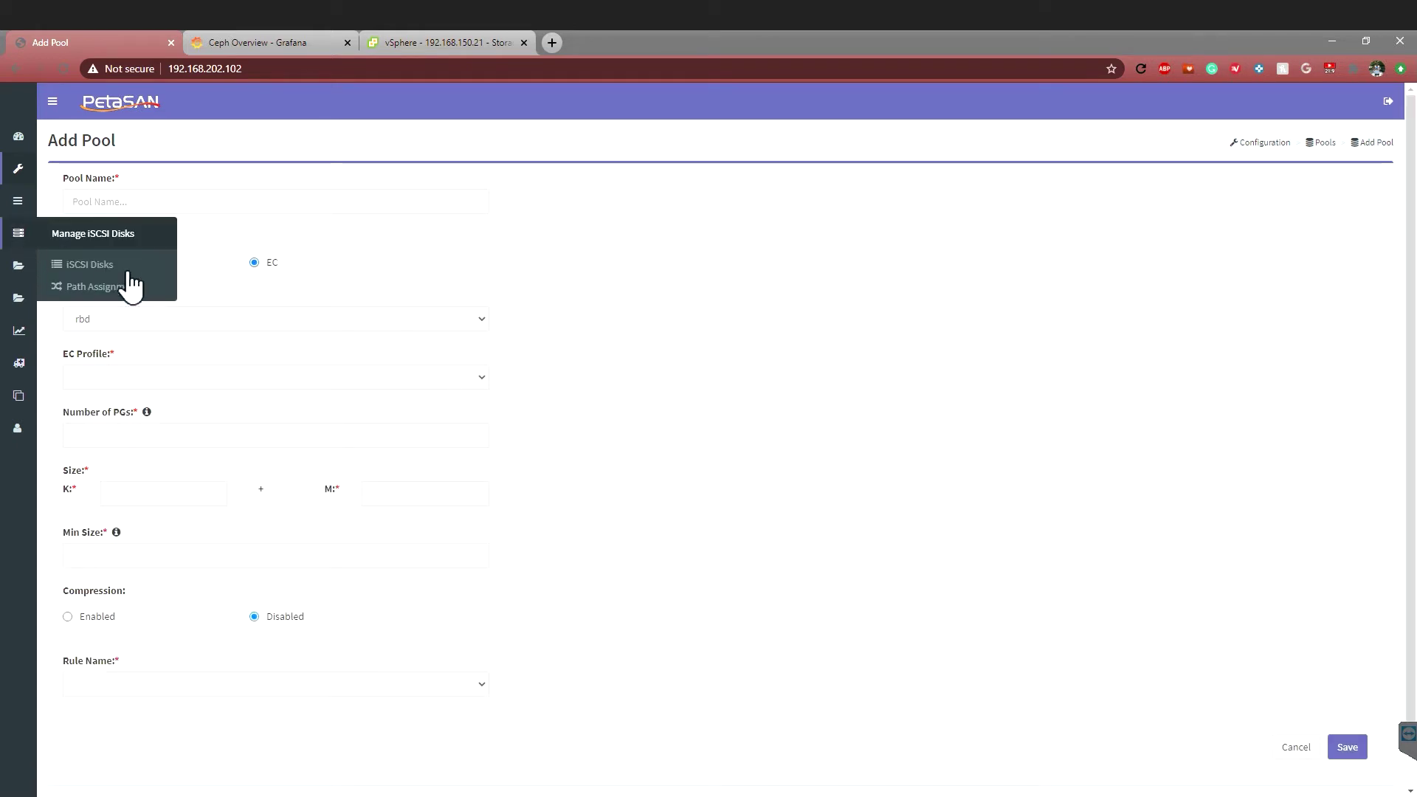
pyautogui.click(280, 378)
pyautogui.click(685, 523)
pyautogui.click(310, 384)
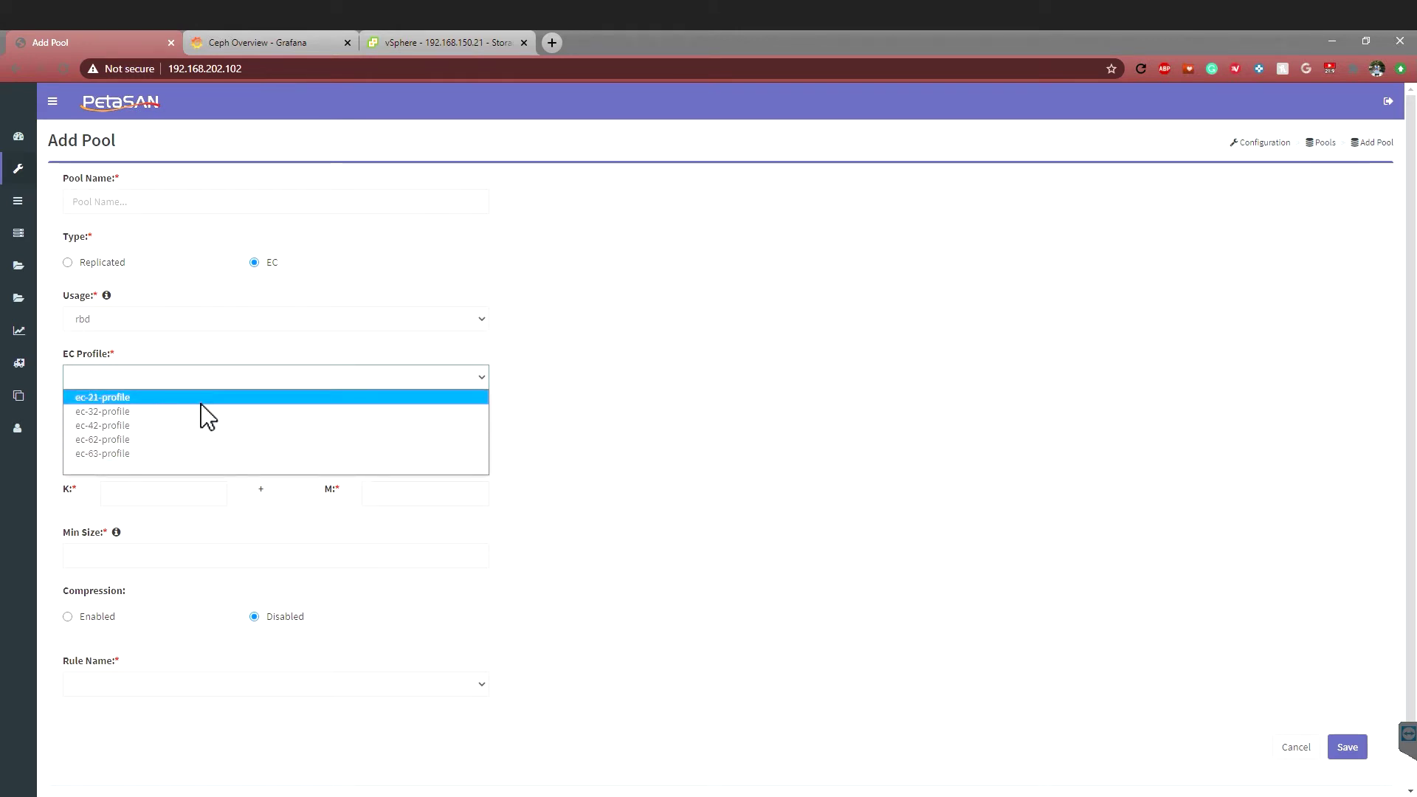
pyautogui.click(663, 347)
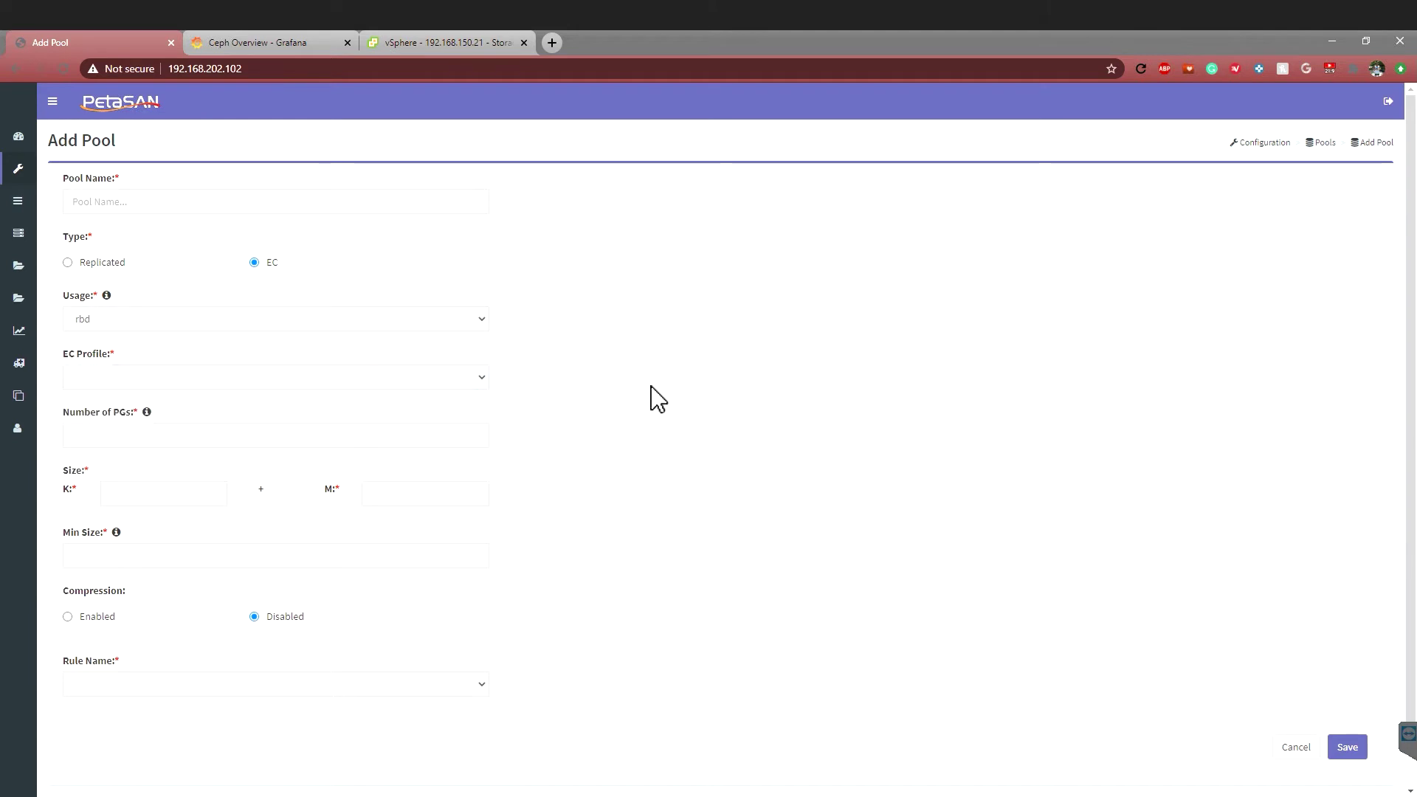
pyautogui.moveTo(120, 416); pyautogui.dragTo(130, 430)
pyautogui.click(129, 434)
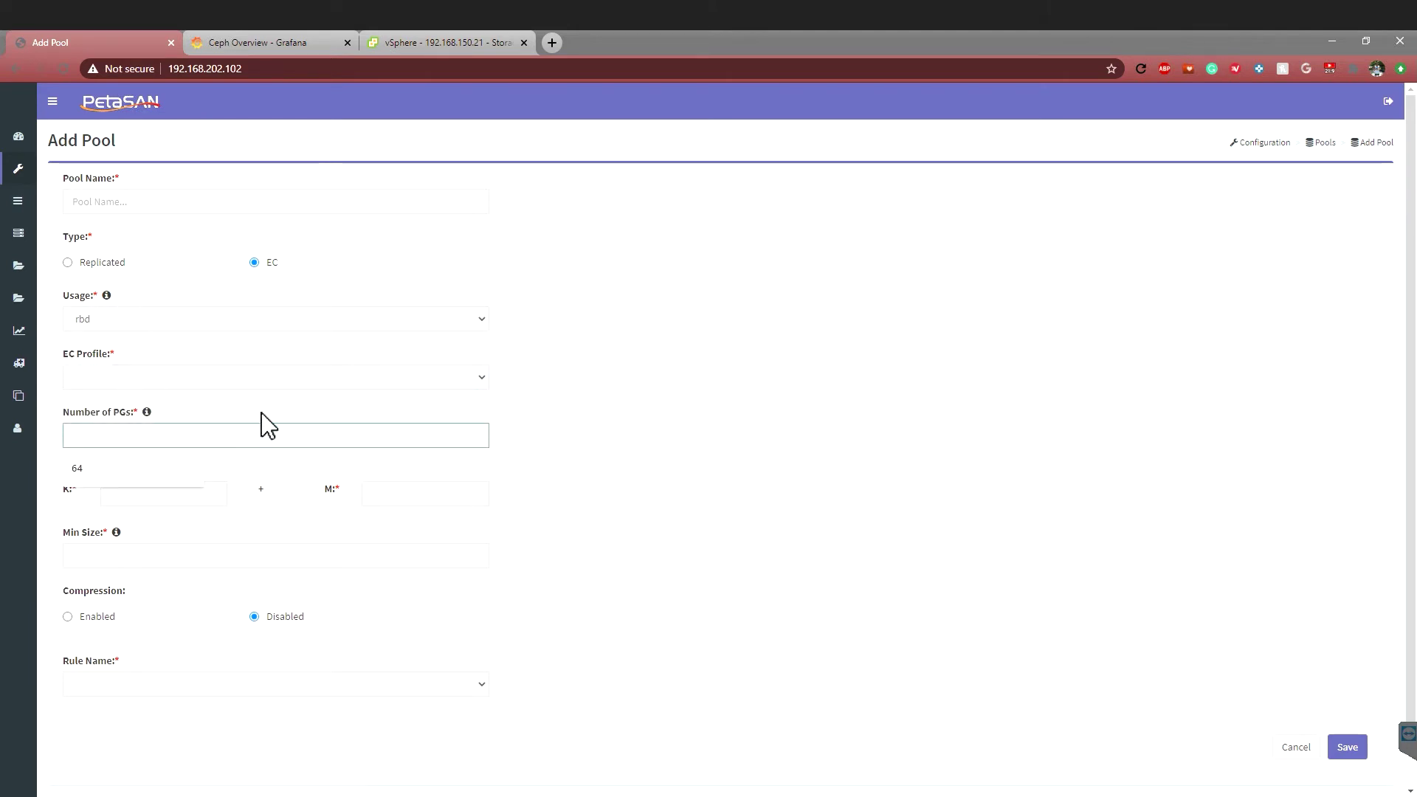
pyautogui.click(727, 476)
# Step: Switch the new pool's type to Replicated and examine the number of PGs, size and rule name options
pyautogui.click(92, 264)
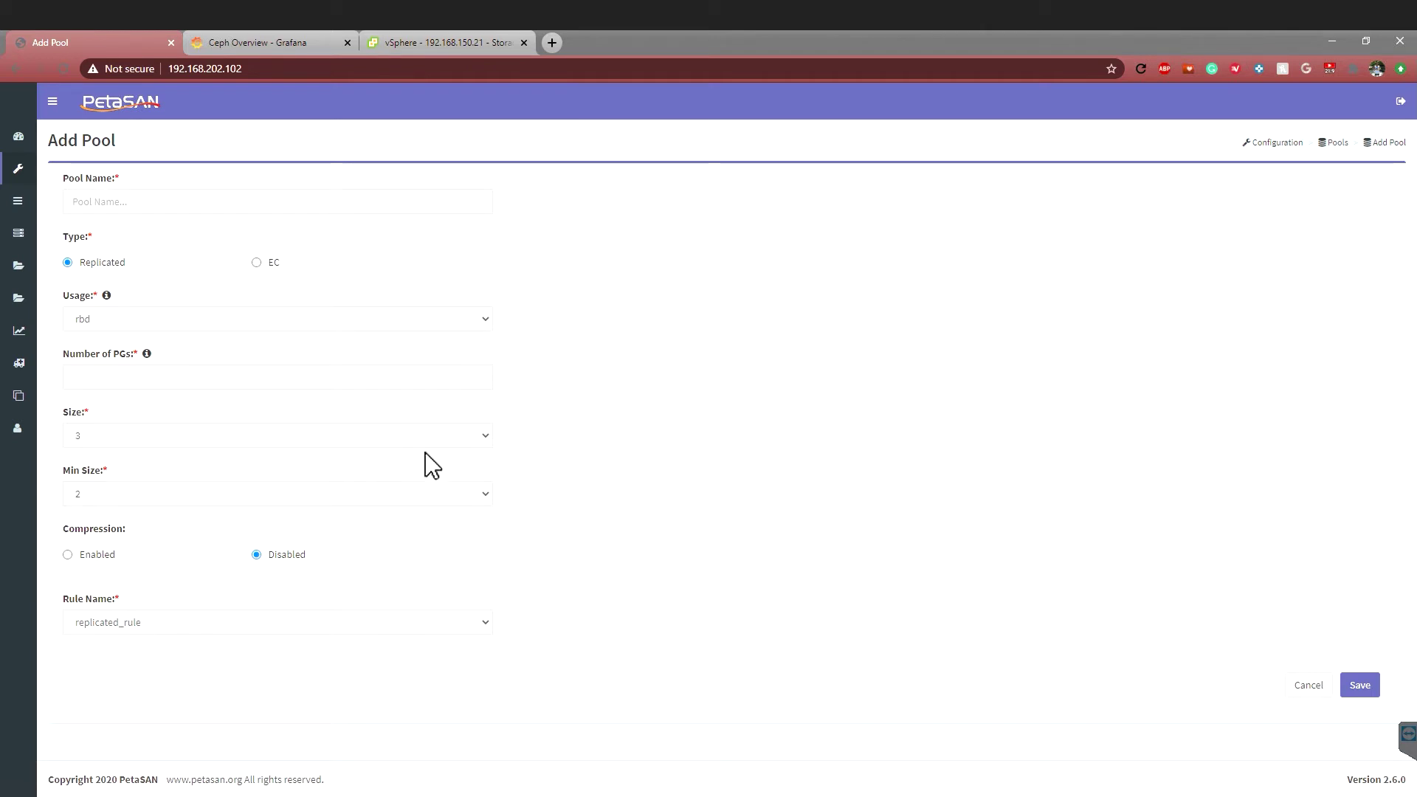
pyautogui.moveTo(115, 355); pyautogui.dragTo(131, 356)
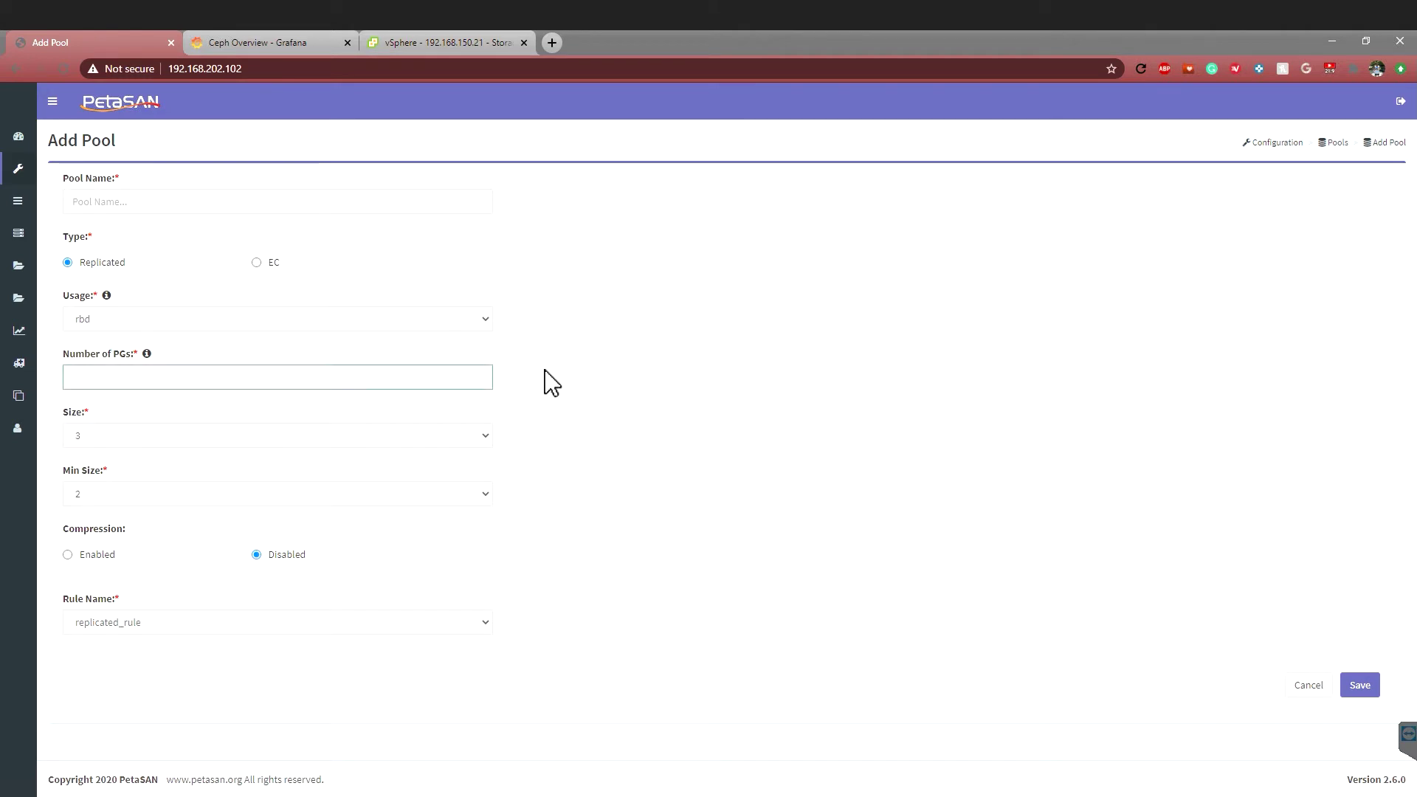
pyautogui.click(230, 443)
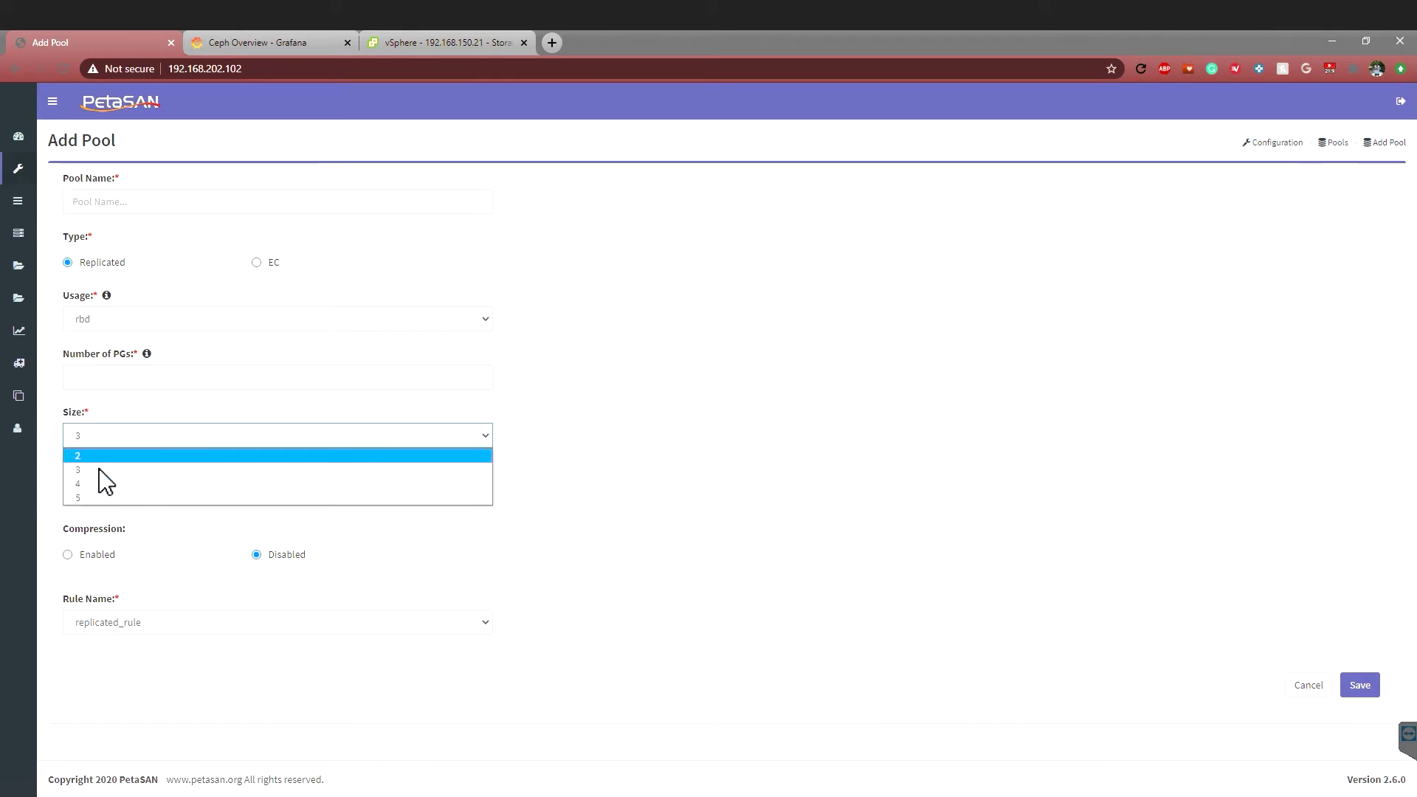
pyautogui.click(804, 532)
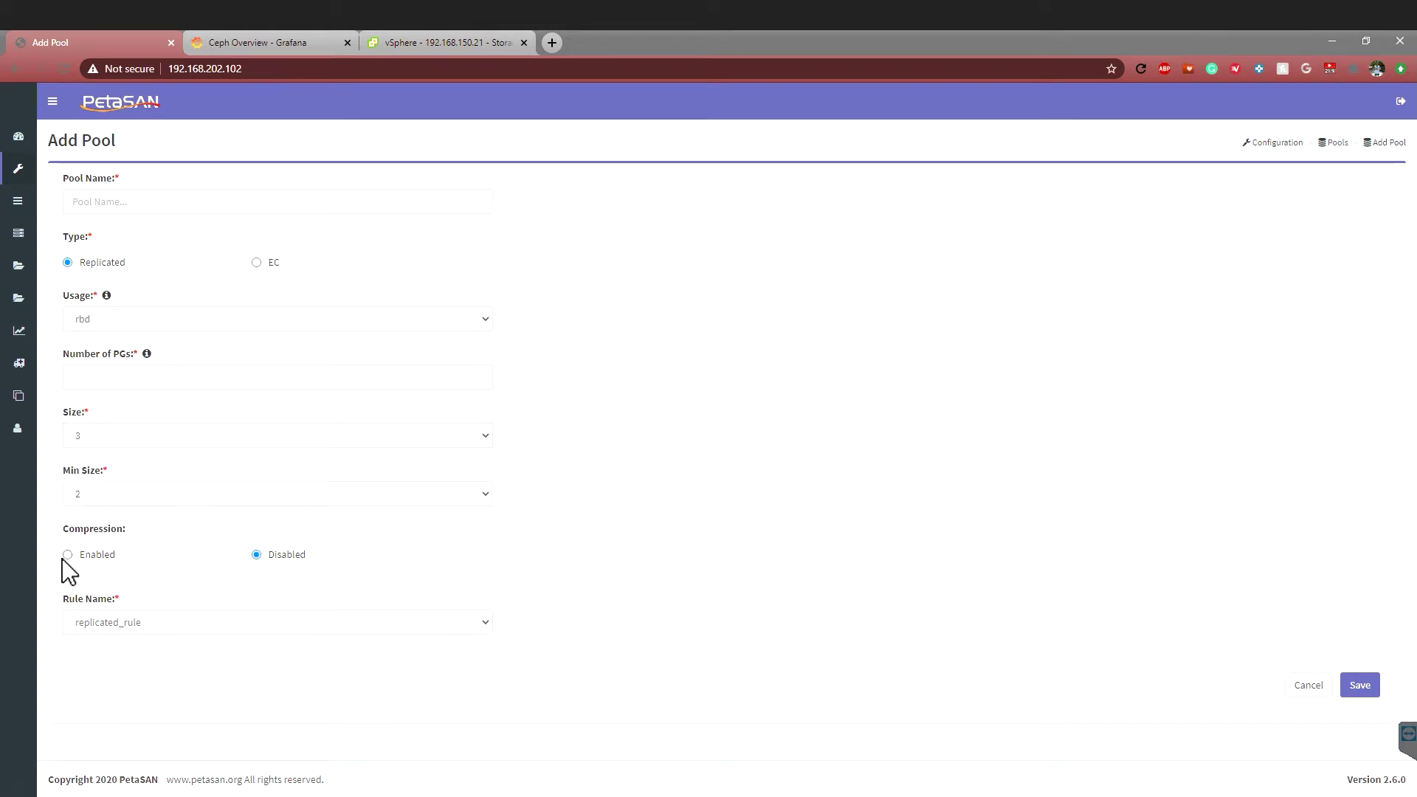
pyautogui.click(338, 623)
pyautogui.click(576, 547)
# Step: Open the list of CRUSH rules in the cluster configuration
pyautogui.moveTo(18, 170)
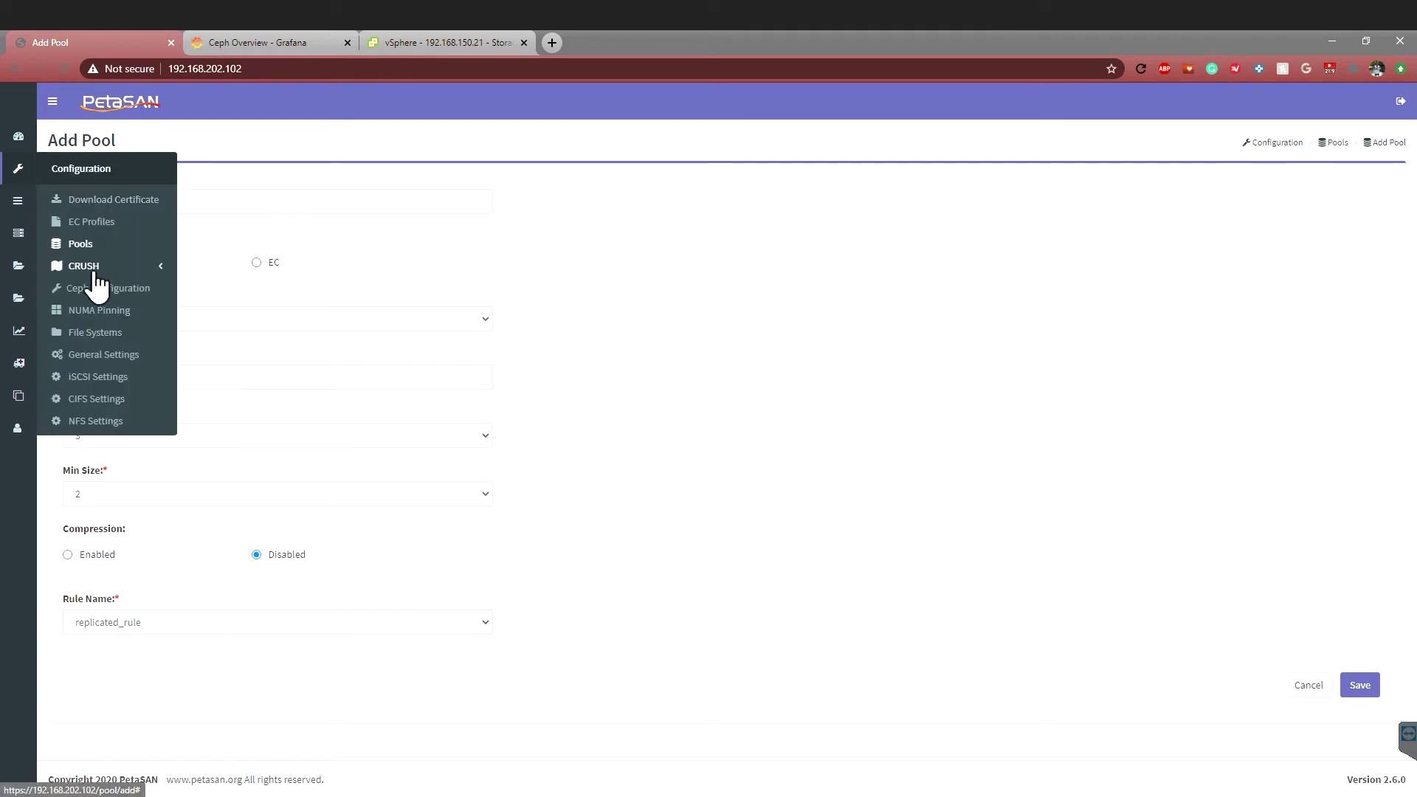
pyautogui.click(151, 269)
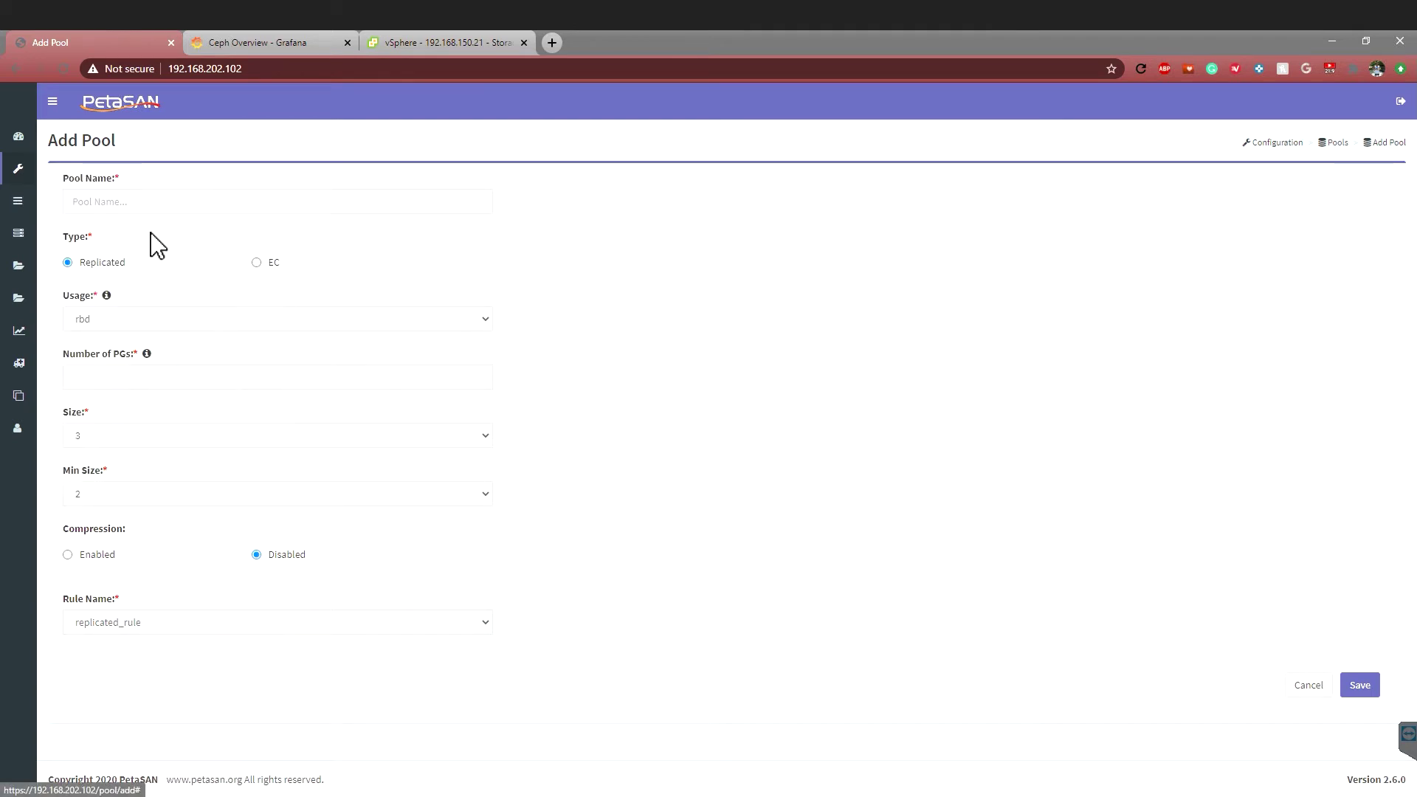
pyautogui.moveTo(17, 170)
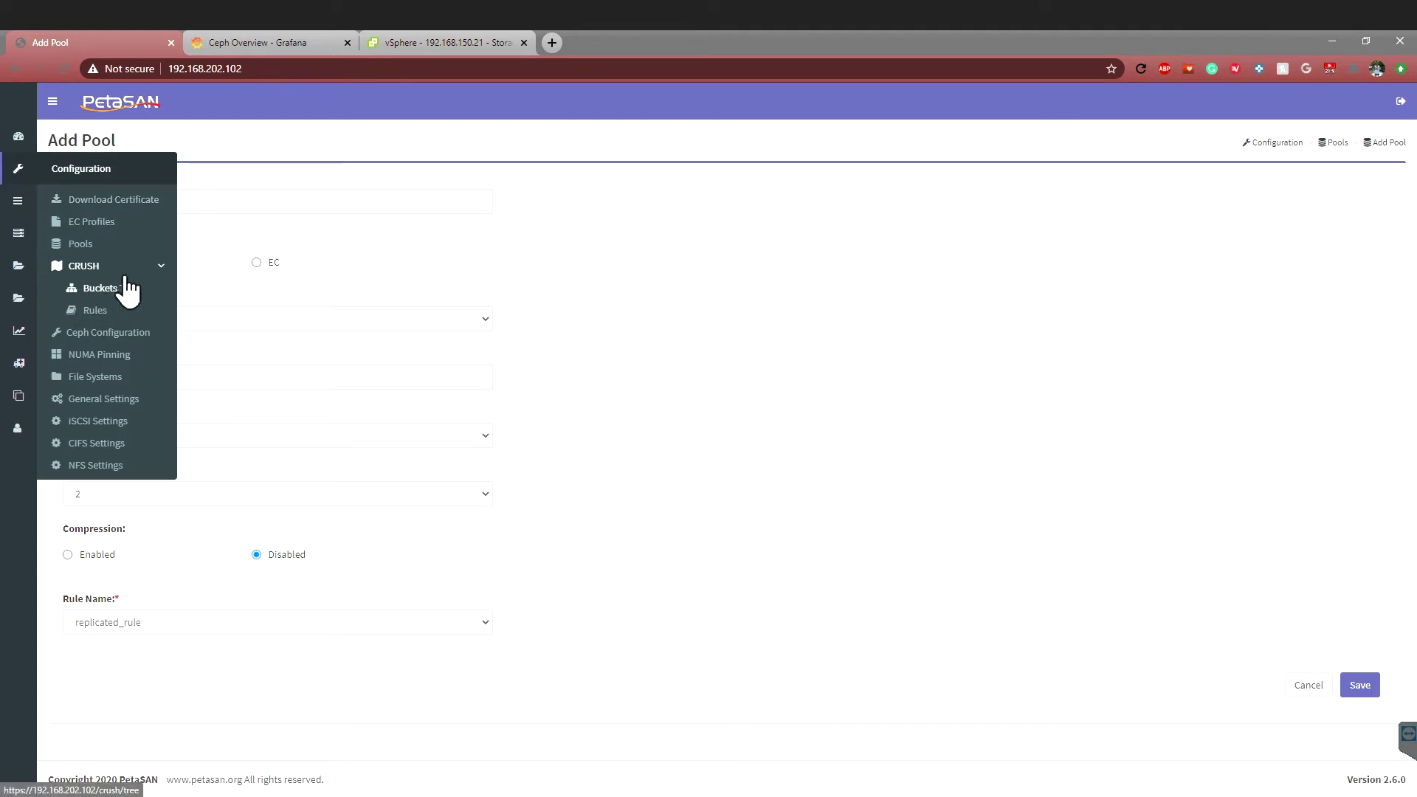
pyautogui.click(83, 314)
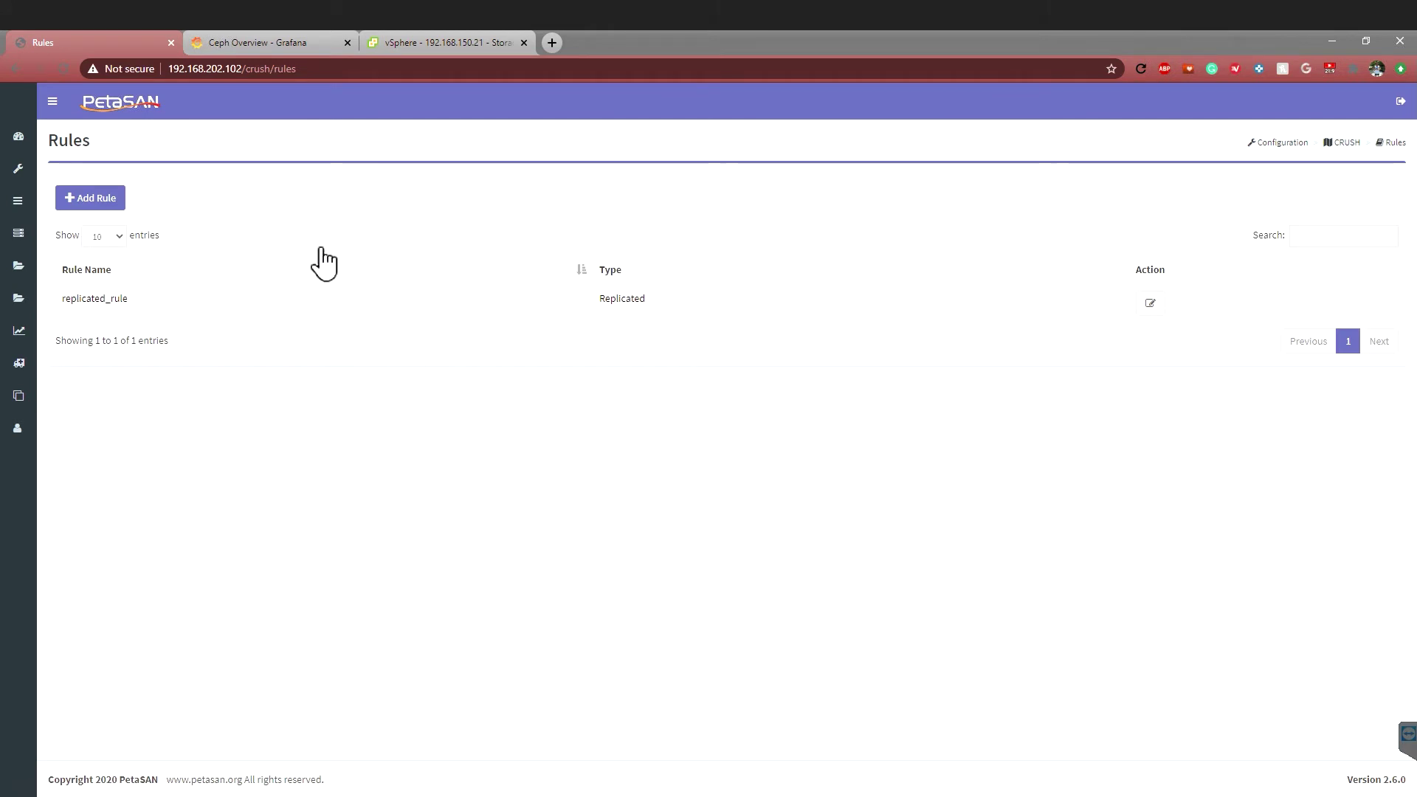
# Step: Bring up the form for adding a CRUSH rule and examine the available rule templates
pyautogui.click(108, 199)
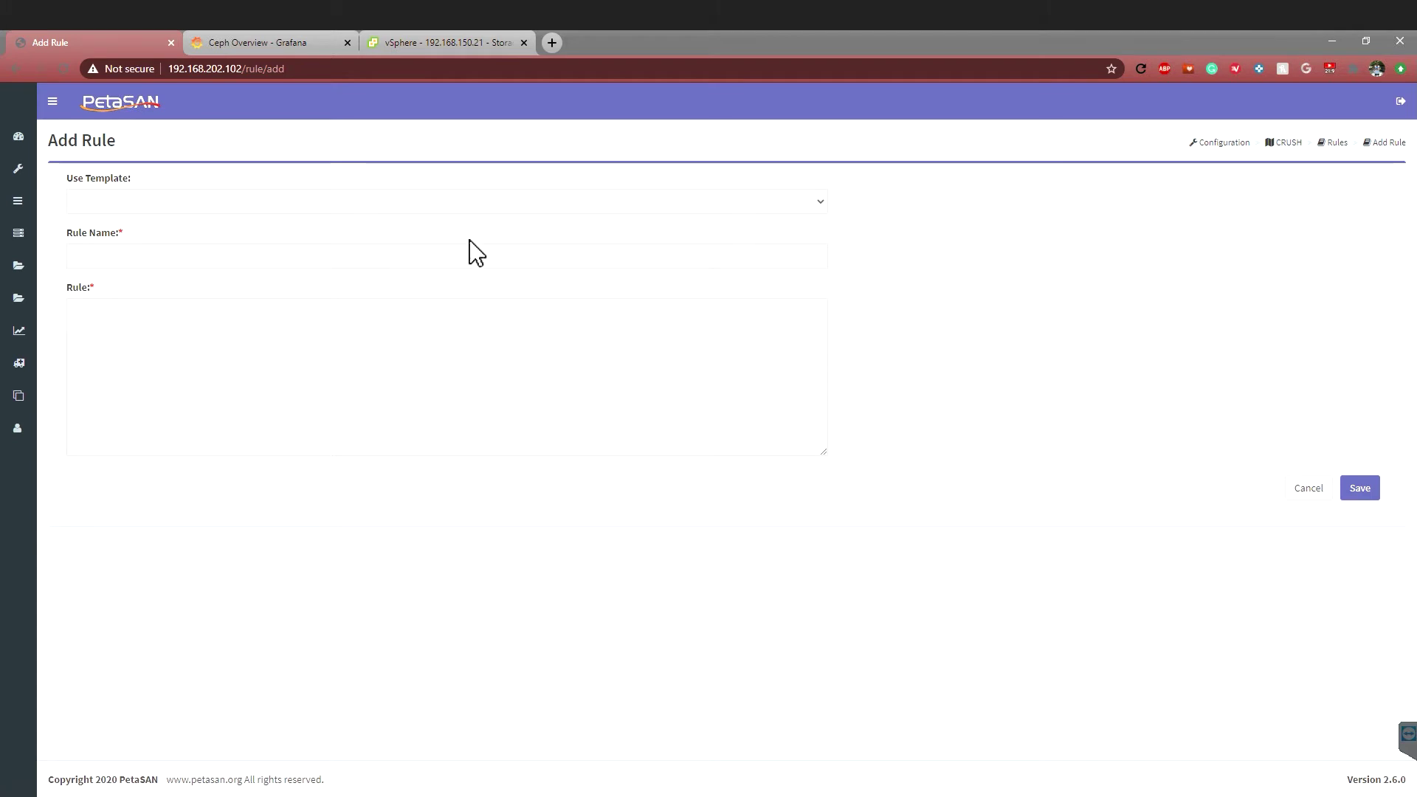
pyautogui.click(802, 208)
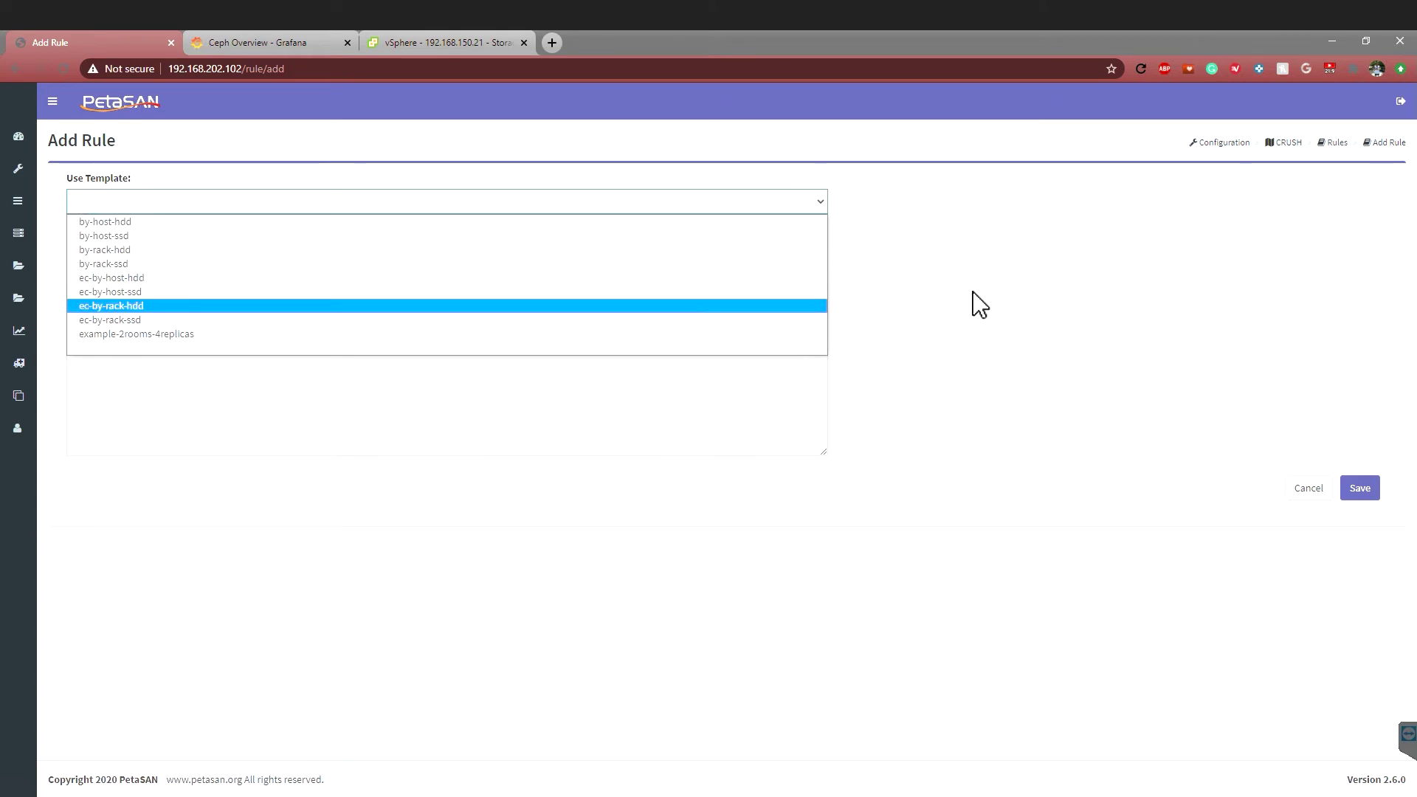
pyautogui.click(1028, 273)
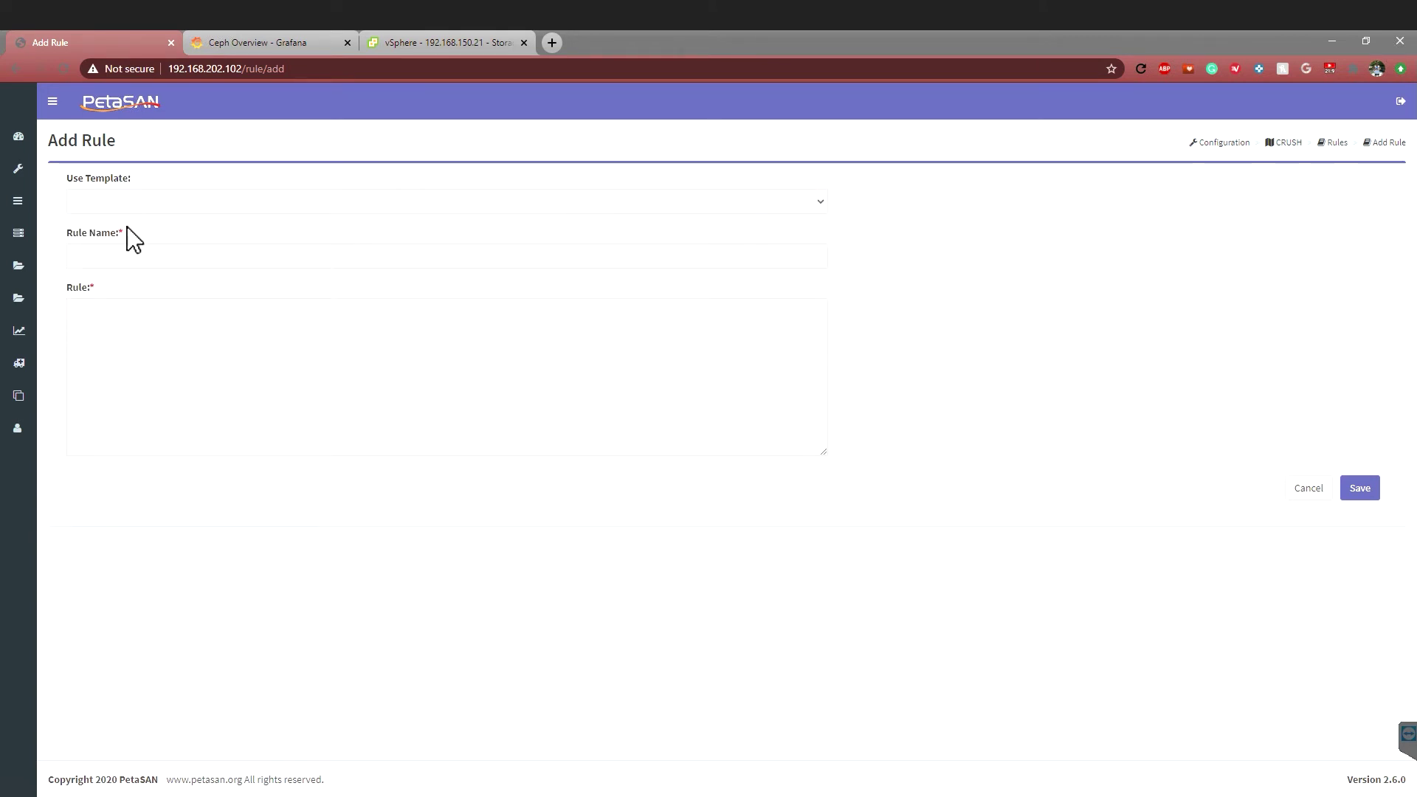
# Step: Open the Ceph Configuration page and look through the full list of configuration parameters
pyautogui.moveTo(22, 205)
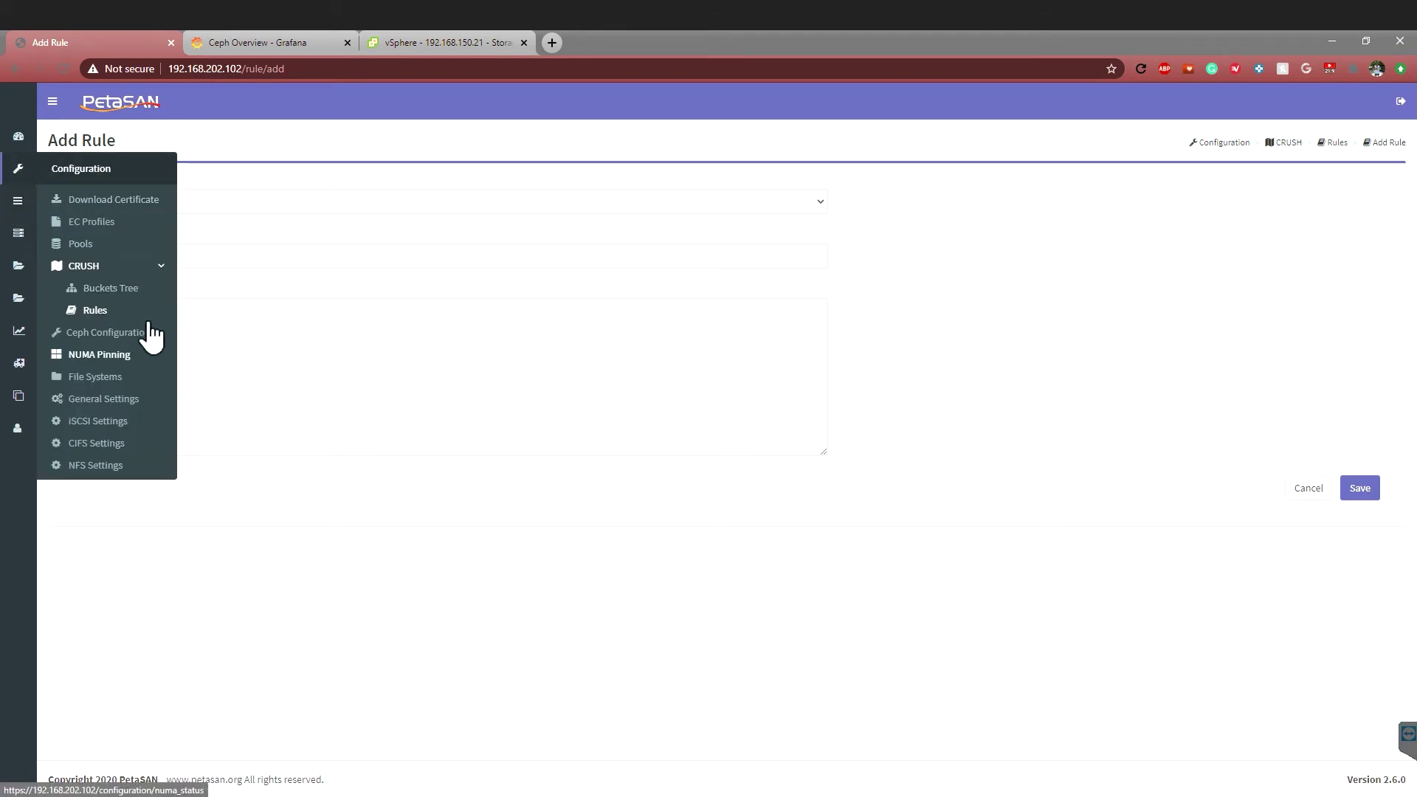
pyautogui.click(127, 341)
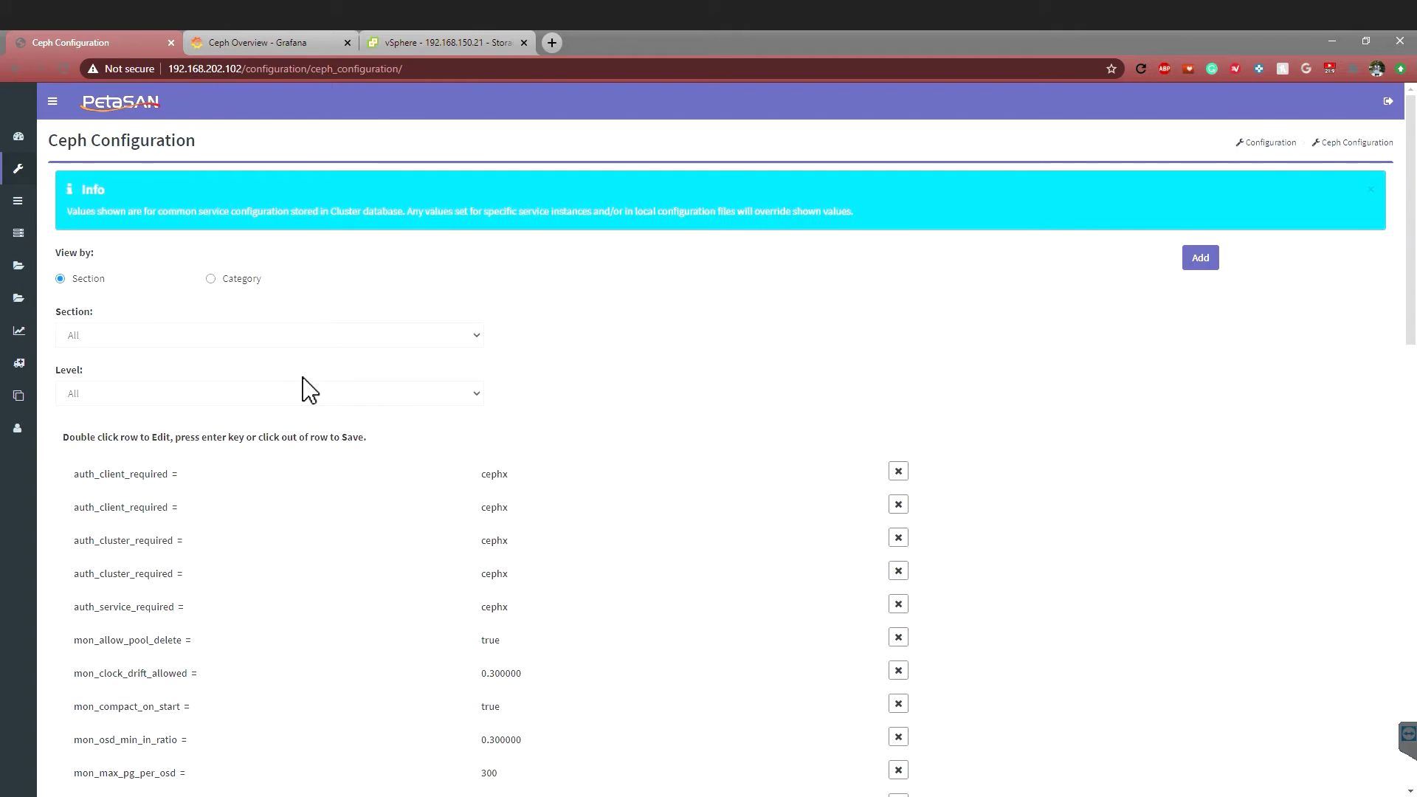
pyautogui.scroll(-1, 889, 420)
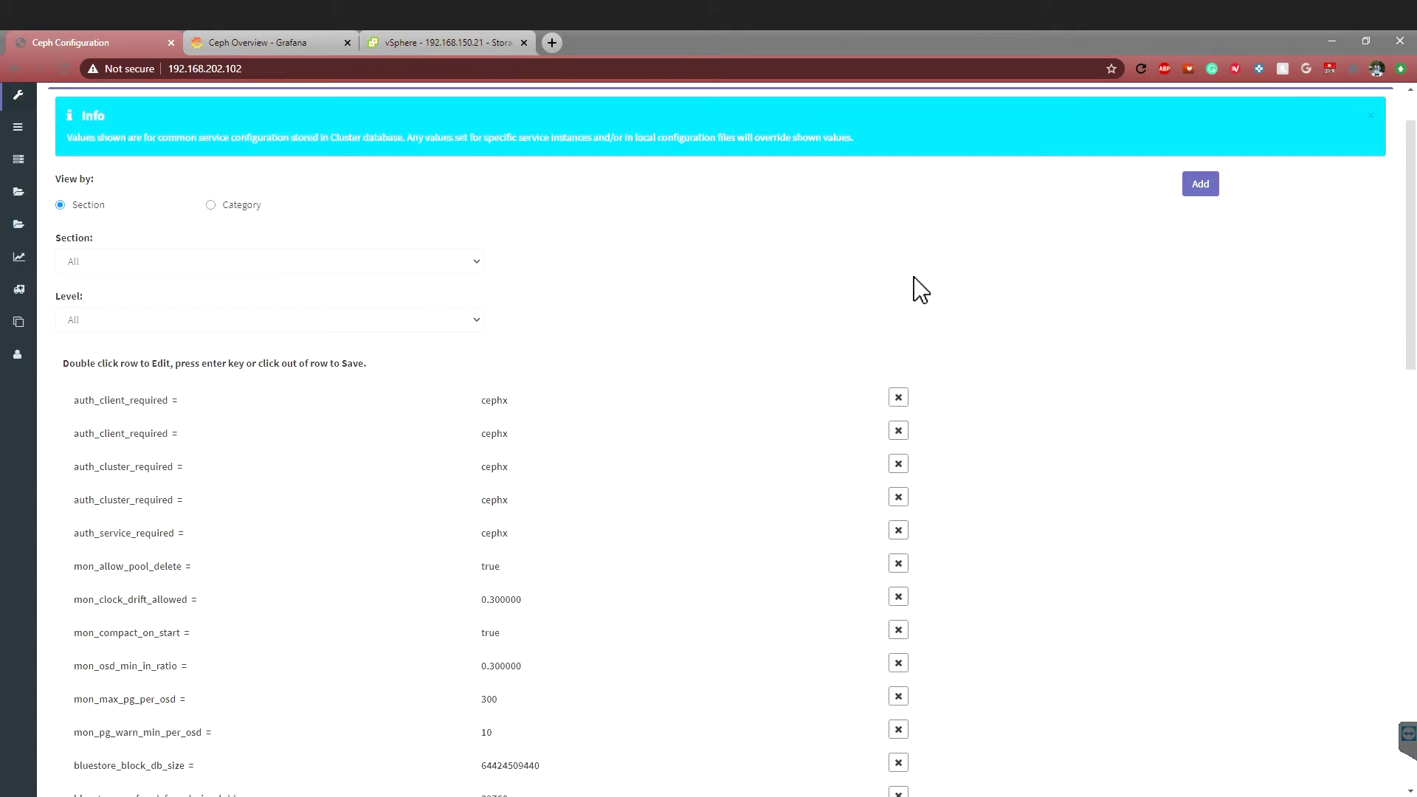
pyautogui.scroll(-1, 469, 267)
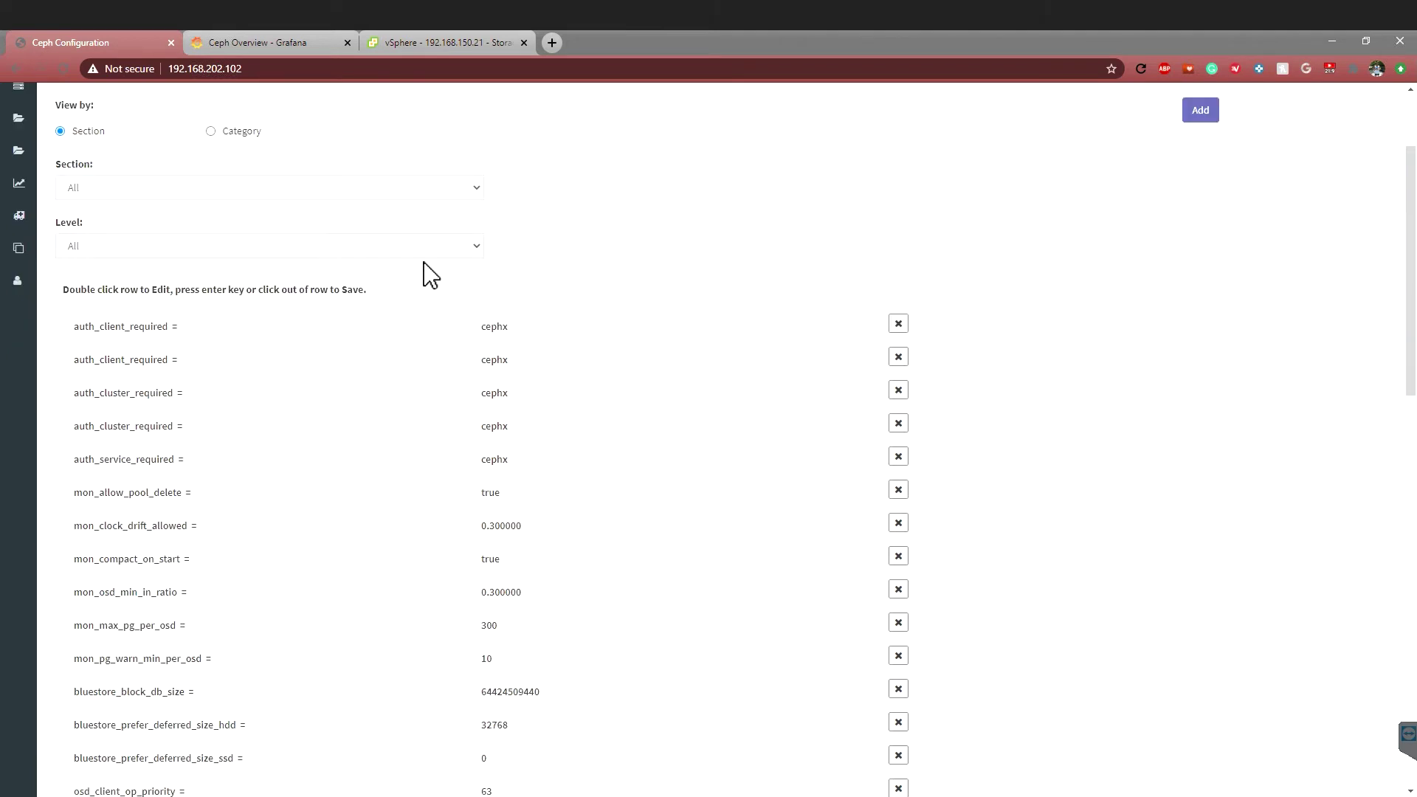
pyautogui.scroll(-5, 491, 384)
pyautogui.scroll(7, 502, 417)
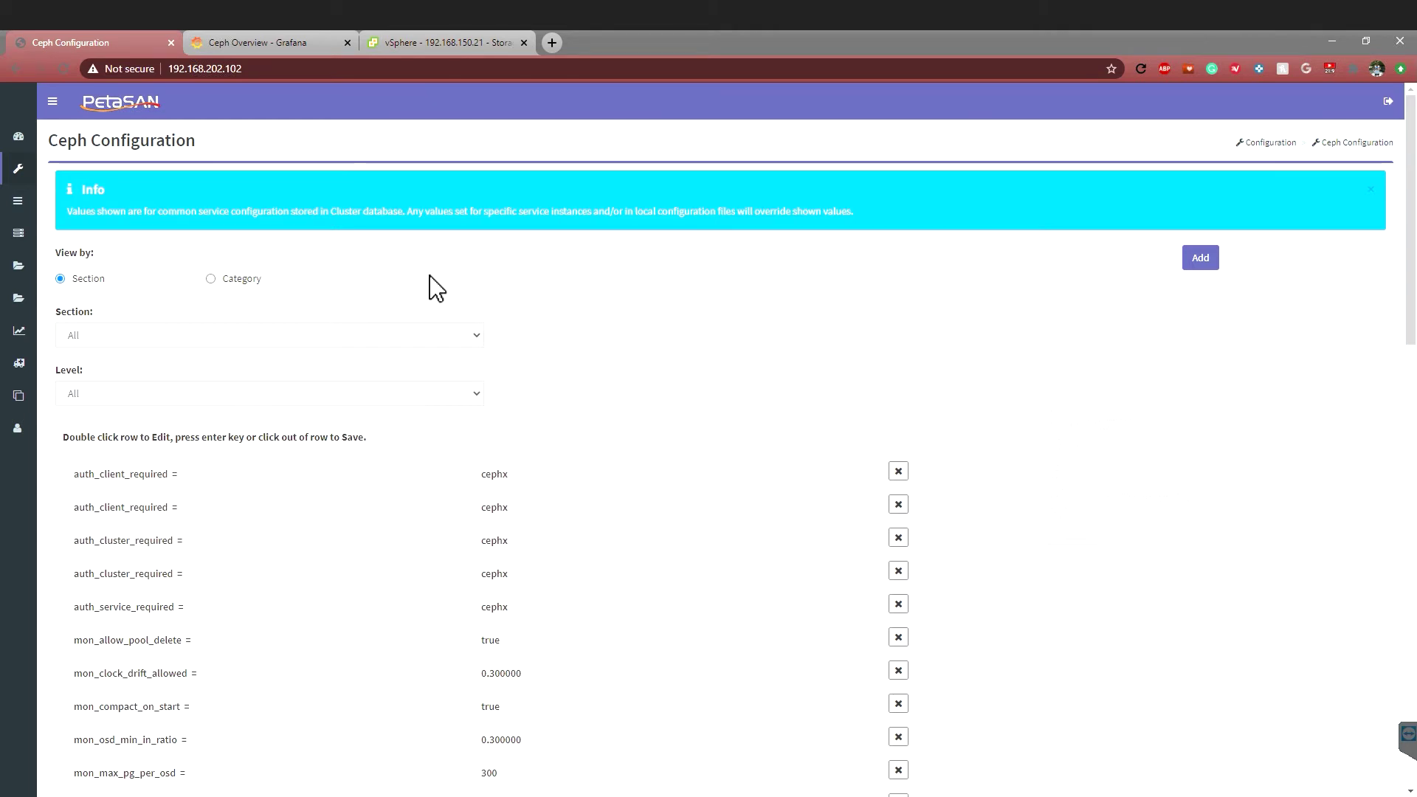
# Step: Filter the Ceph configuration to the osd section at the Advanced level and look through the listed parameters
pyautogui.click(278, 339)
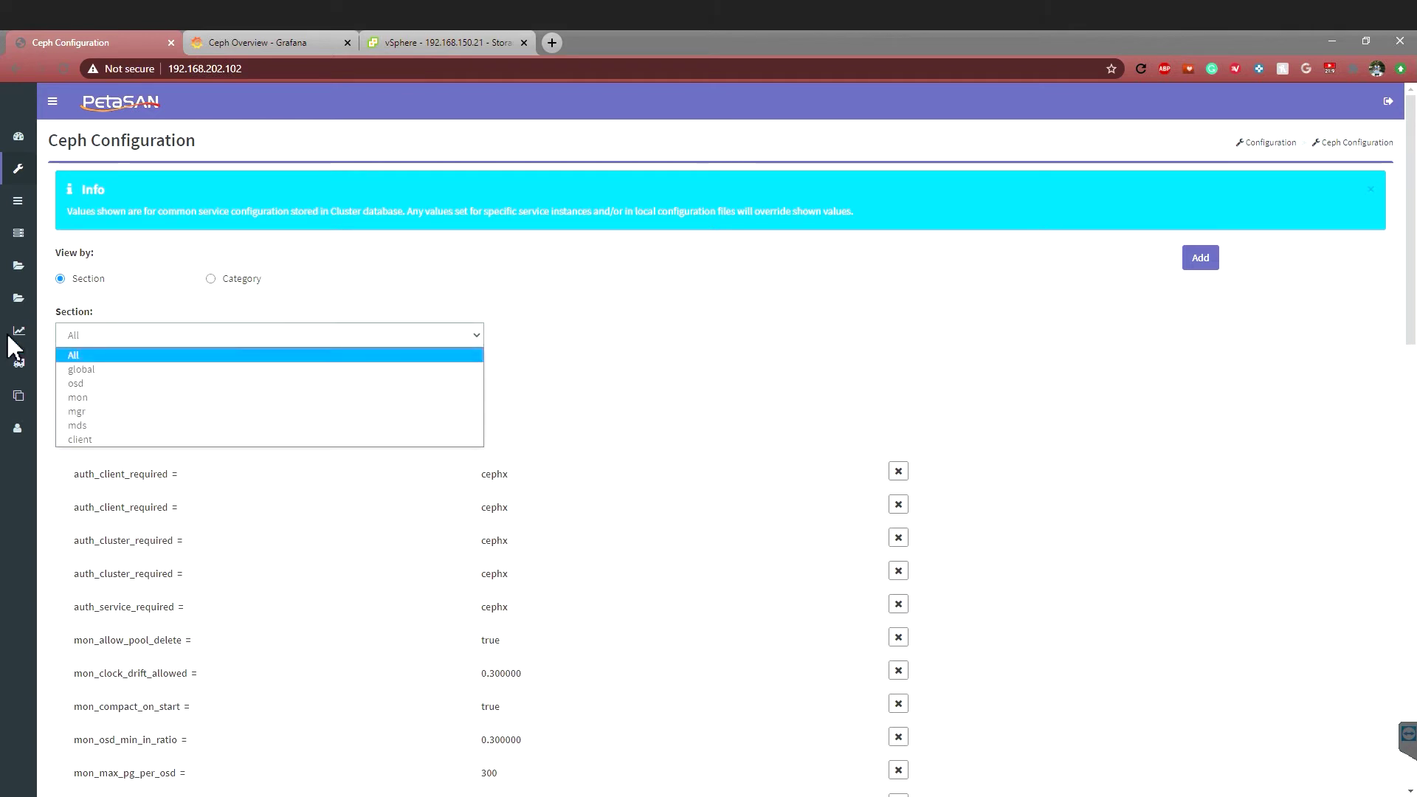
pyautogui.click(148, 384)
pyautogui.click(171, 397)
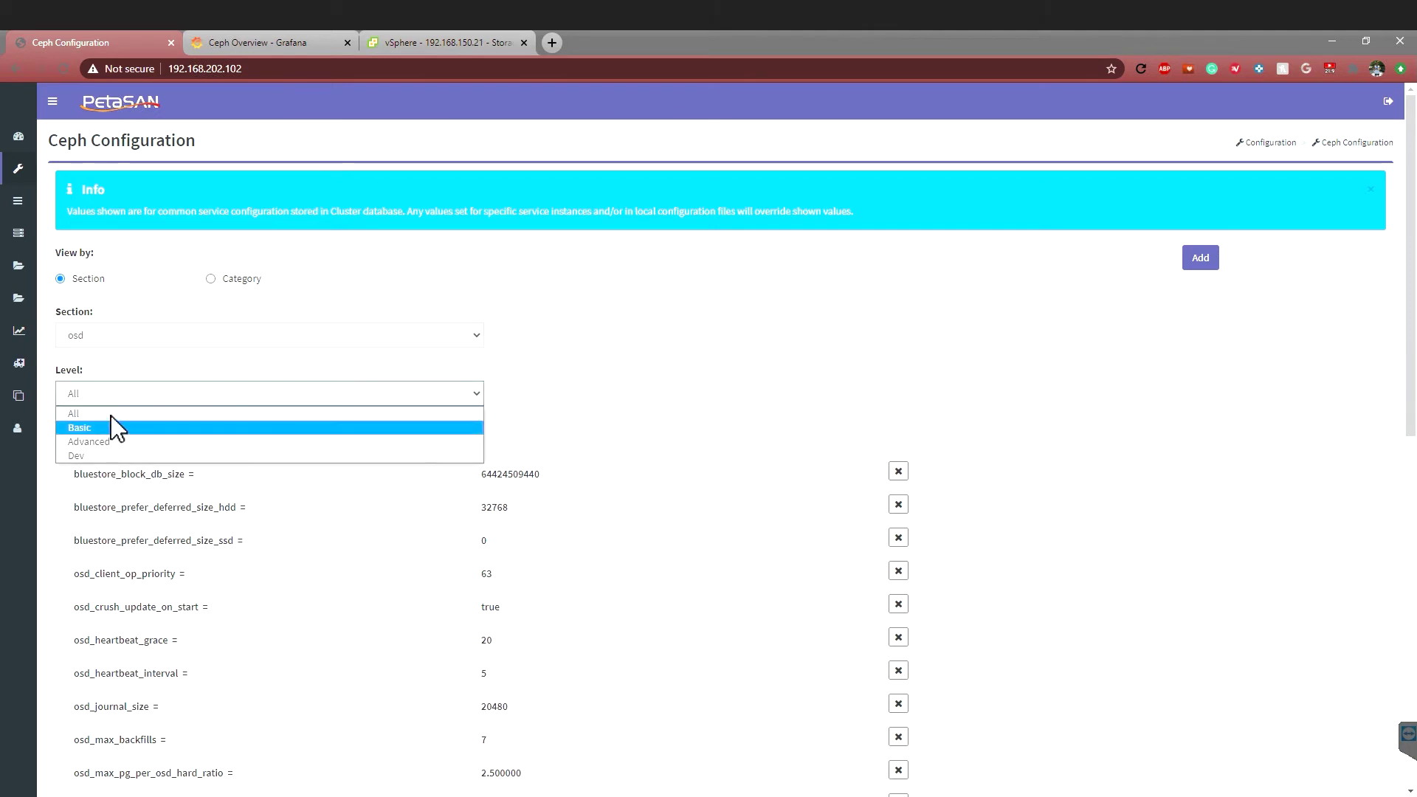
pyautogui.click(131, 443)
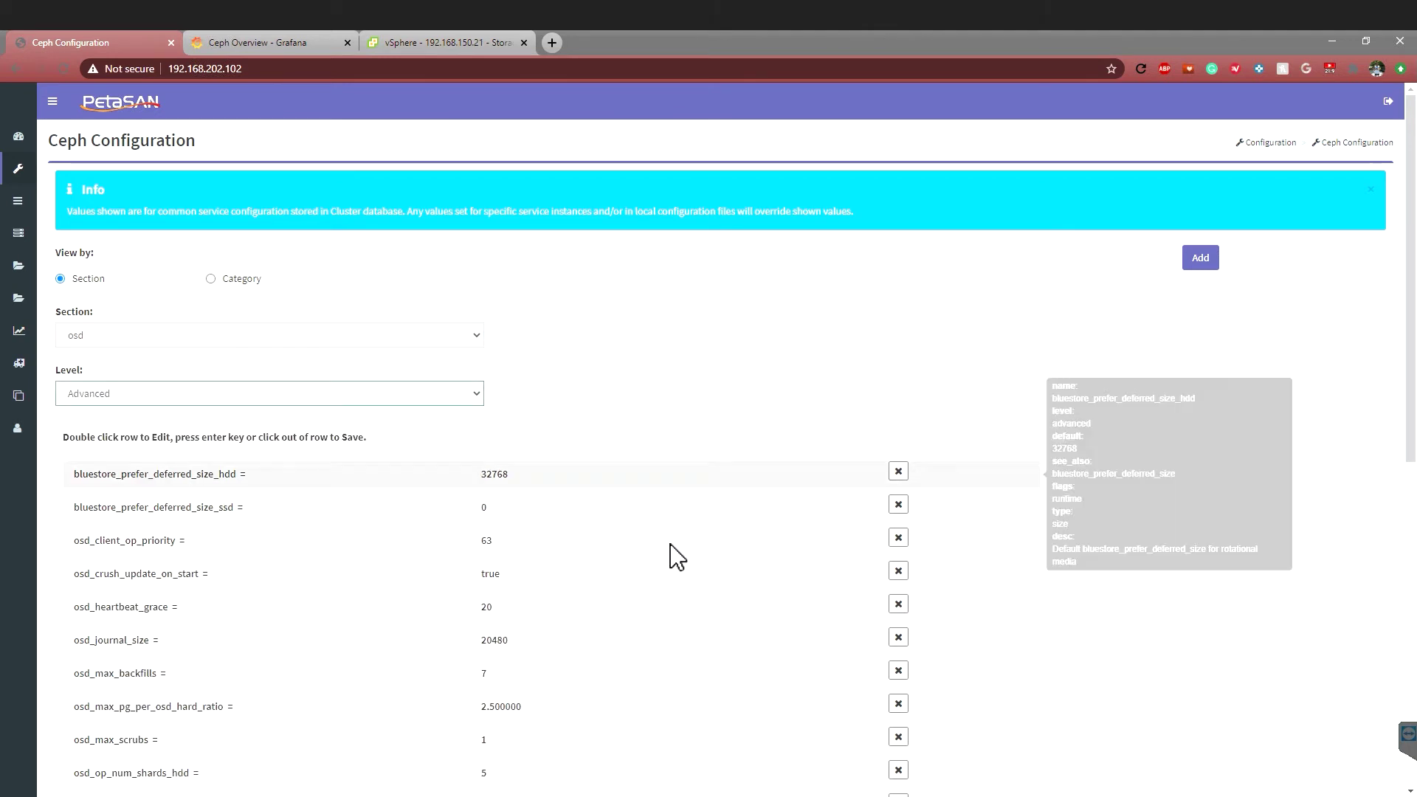
pyautogui.scroll(-2, 696, 547)
pyautogui.scroll(-1, 491, 576)
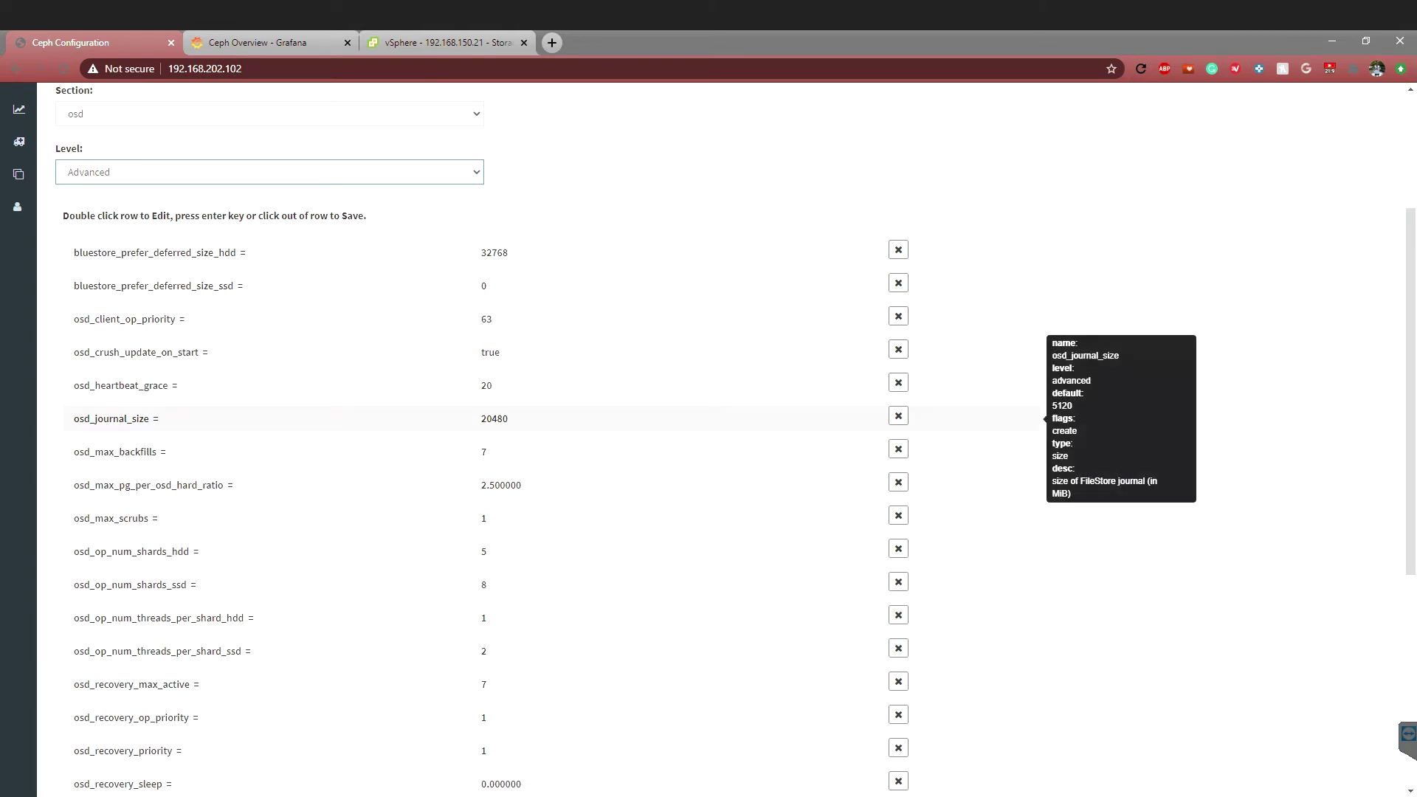
# Step: Open the osd_journal_size value for editing and leave it without entering a new value
pyautogui.doubleClick(550, 421)
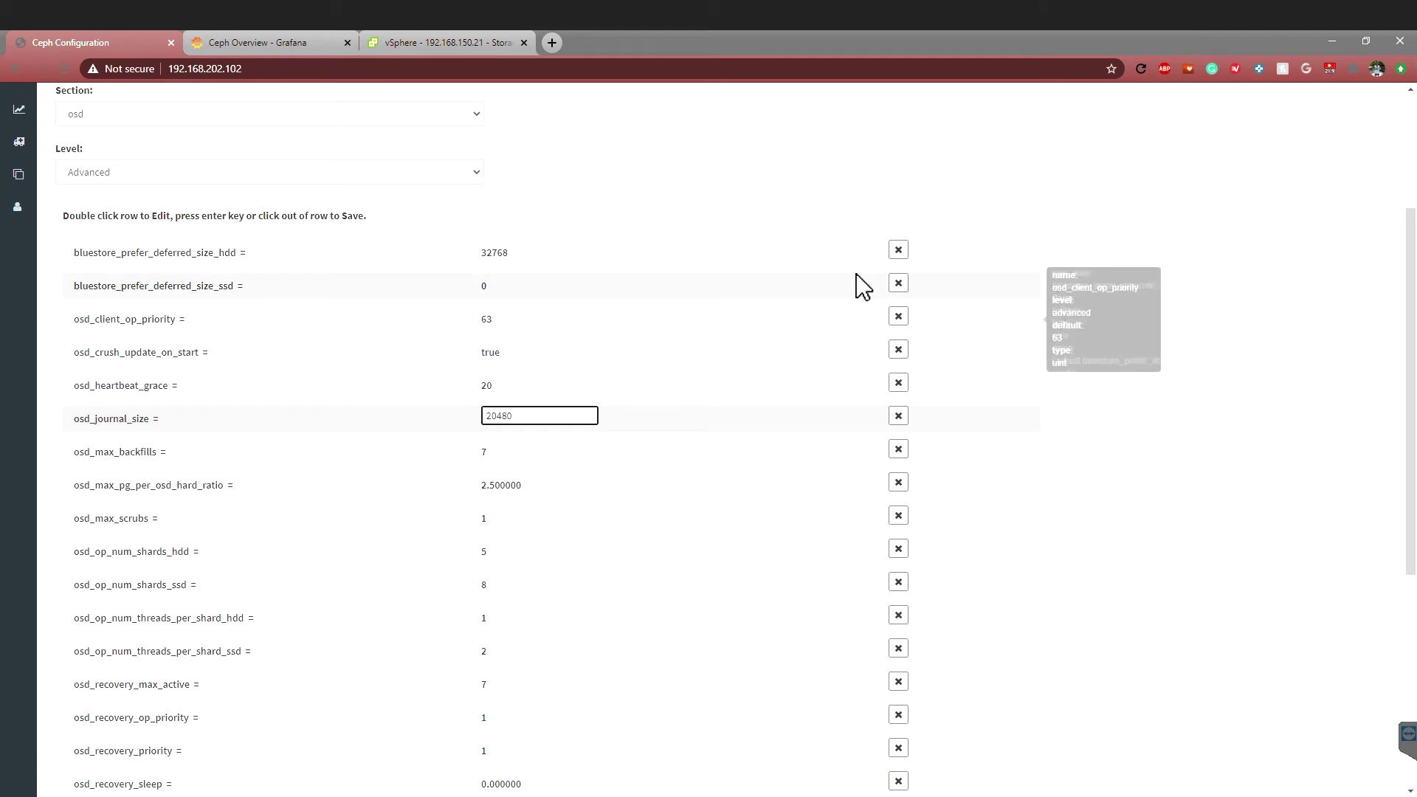
pyautogui.click(746, 174)
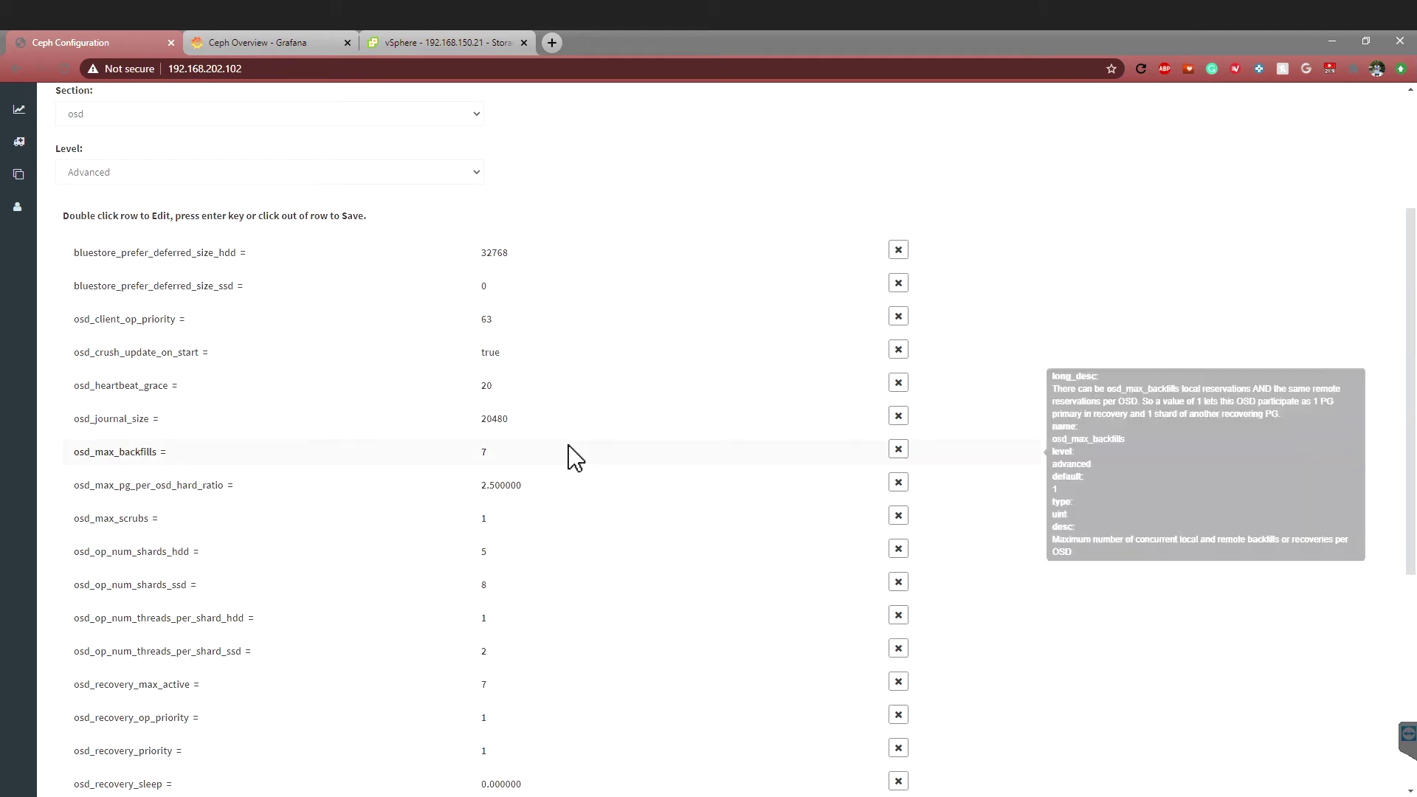
# Step: Open the list of CephFS file systems and view the edit page of the cephfs file system
pyautogui.scroll(3, 661, 231)
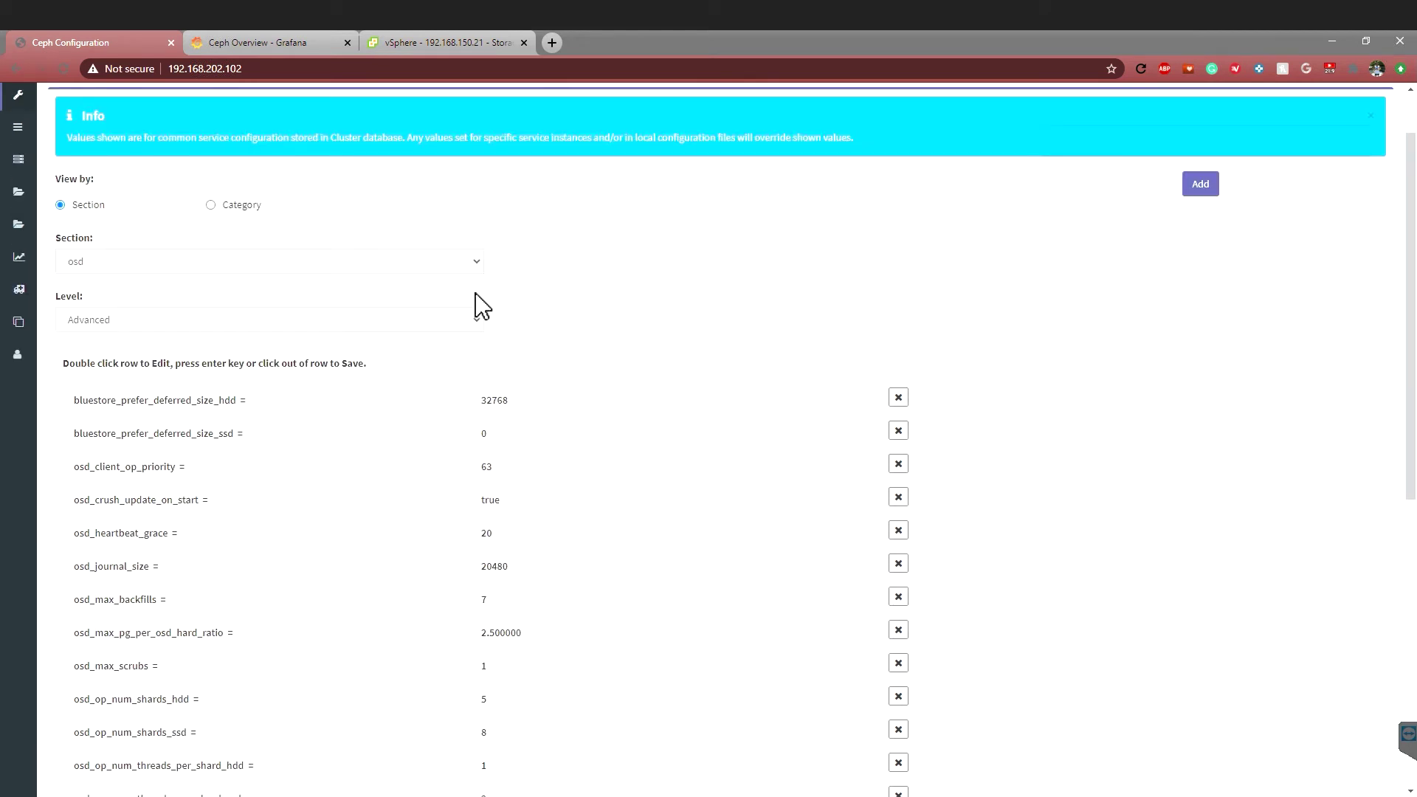
pyautogui.scroll(1, 476, 303)
pyautogui.moveTo(22, 172)
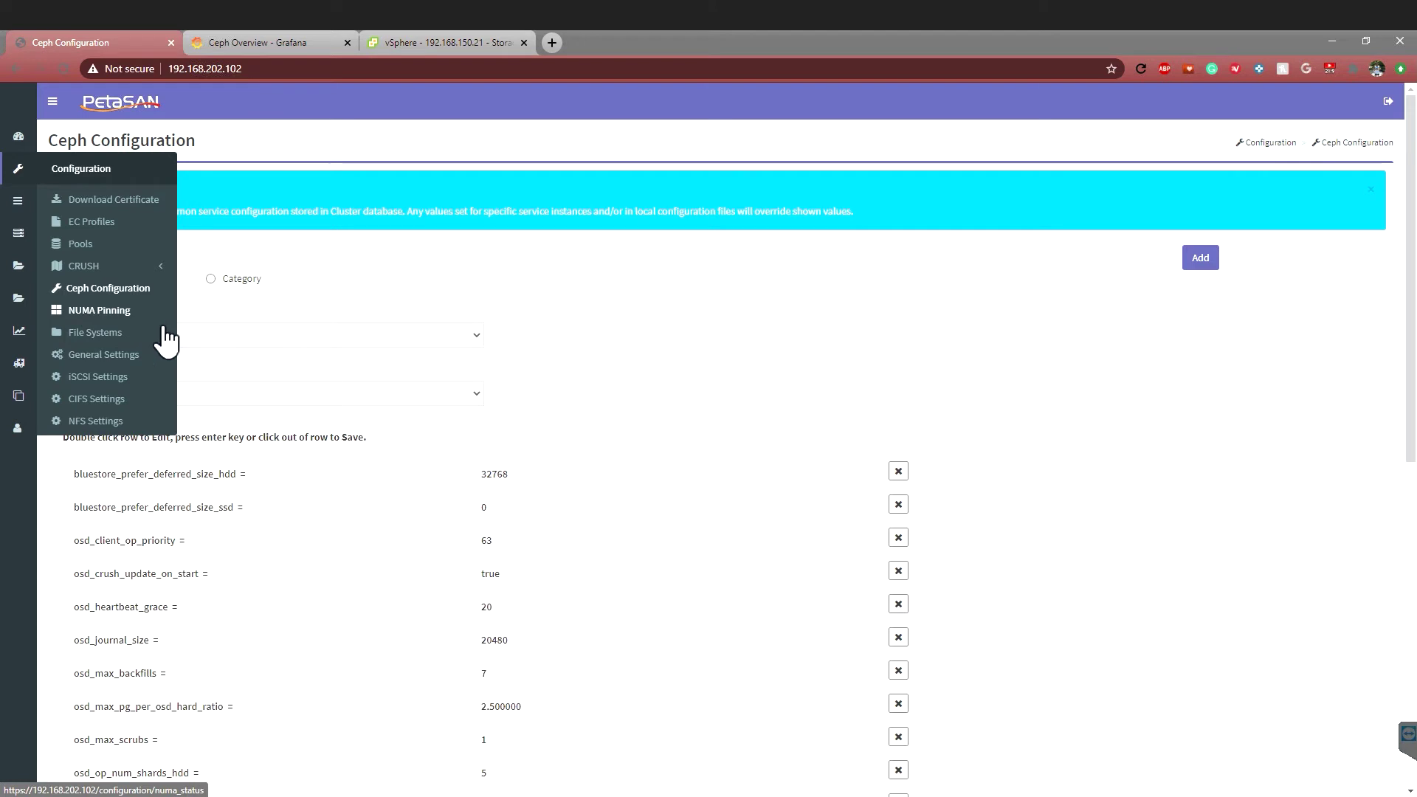
pyautogui.click(106, 334)
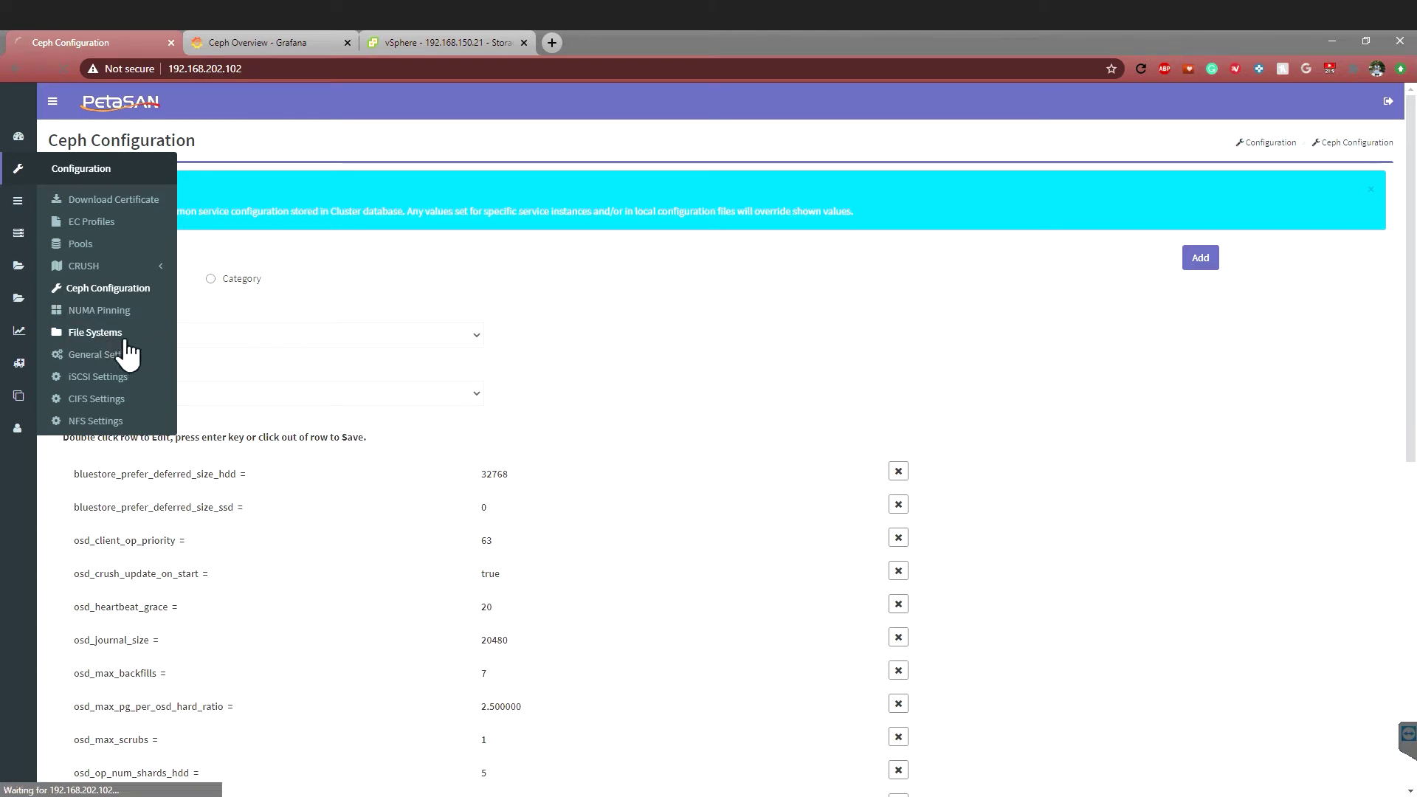
pyautogui.moveTo(47, 309)
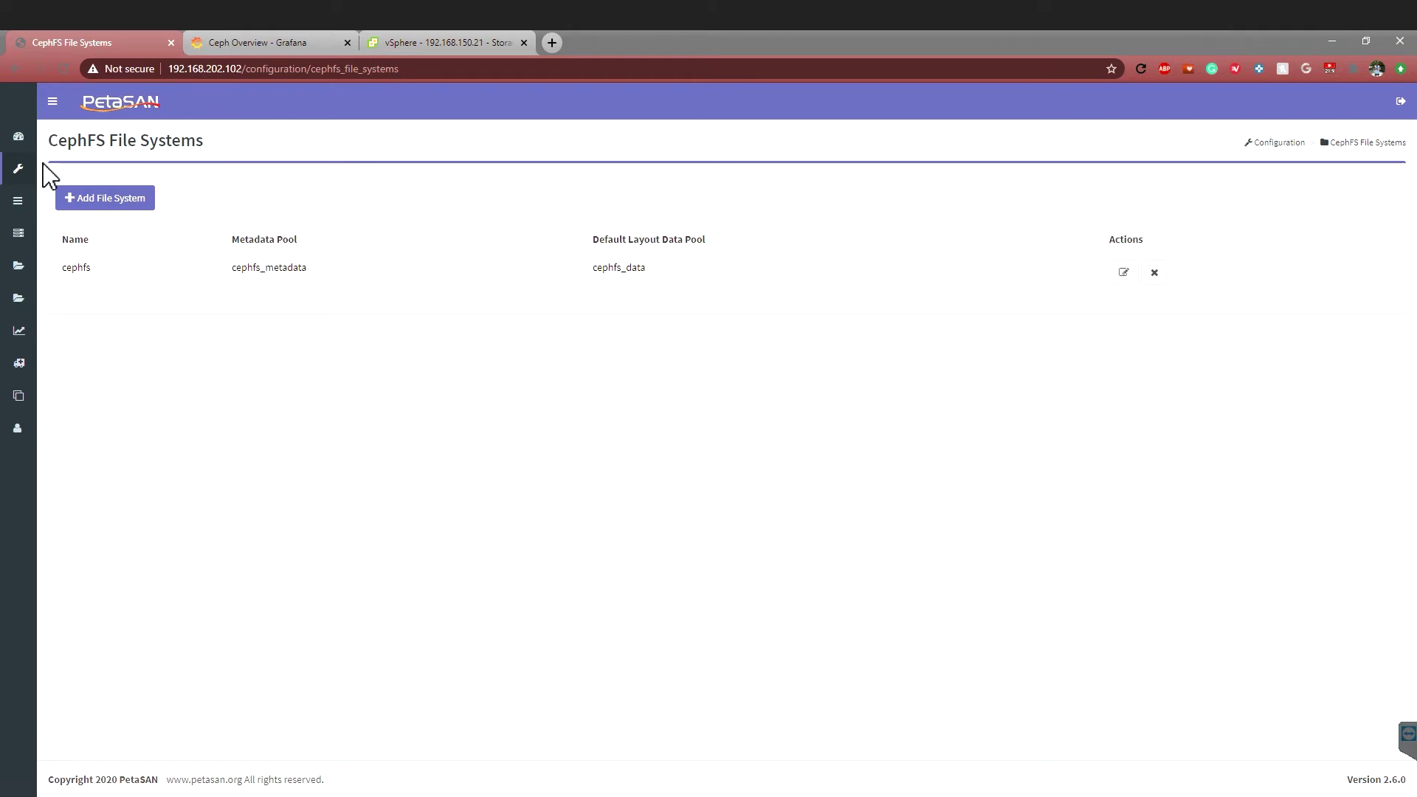
pyautogui.moveTo(49, 140); pyautogui.dragTo(58, 141)
pyautogui.click(183, 166)
pyautogui.click(1124, 272)
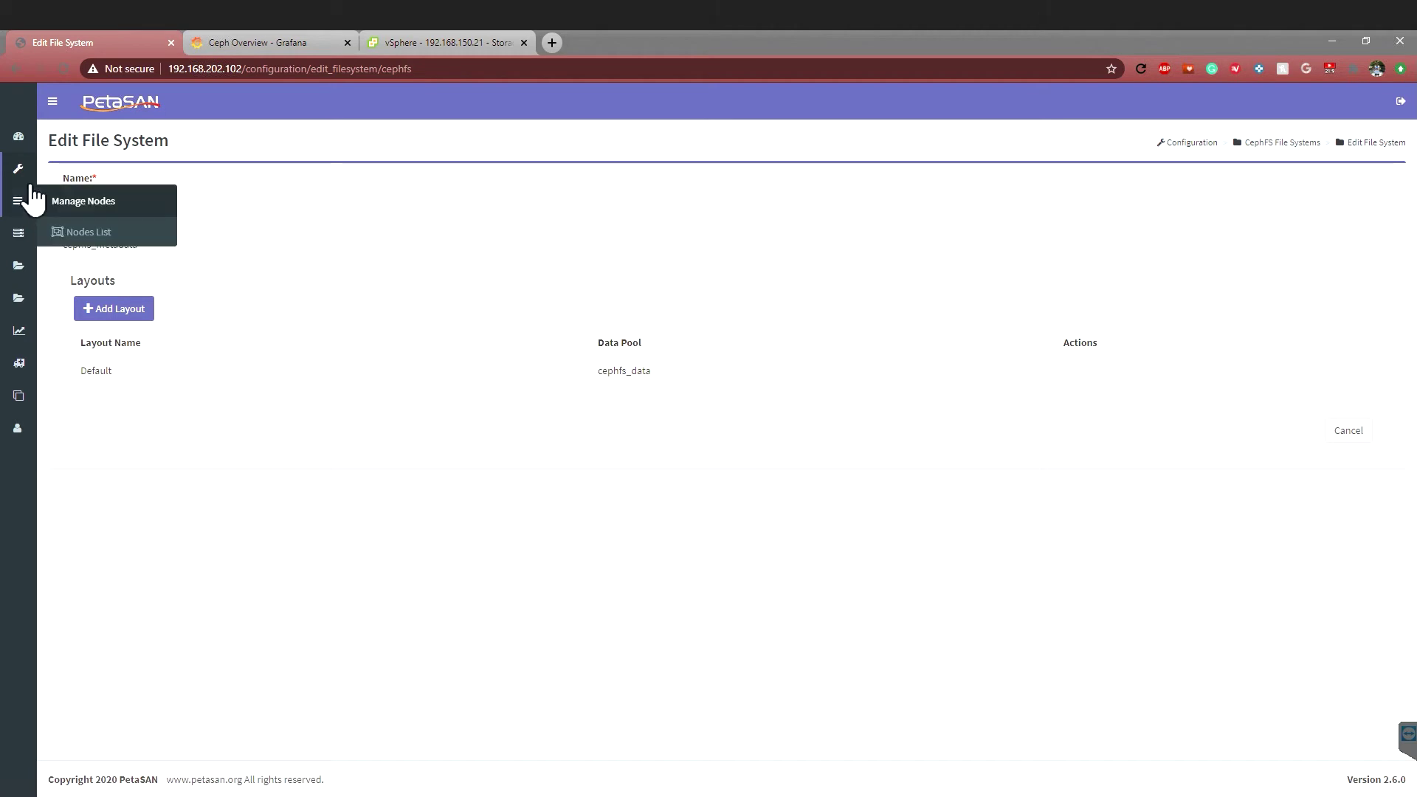
# Step: Look over the General Settings page and review the IQN base prefix and both subnets in the iSCSI Settings
pyautogui.click(134, 357)
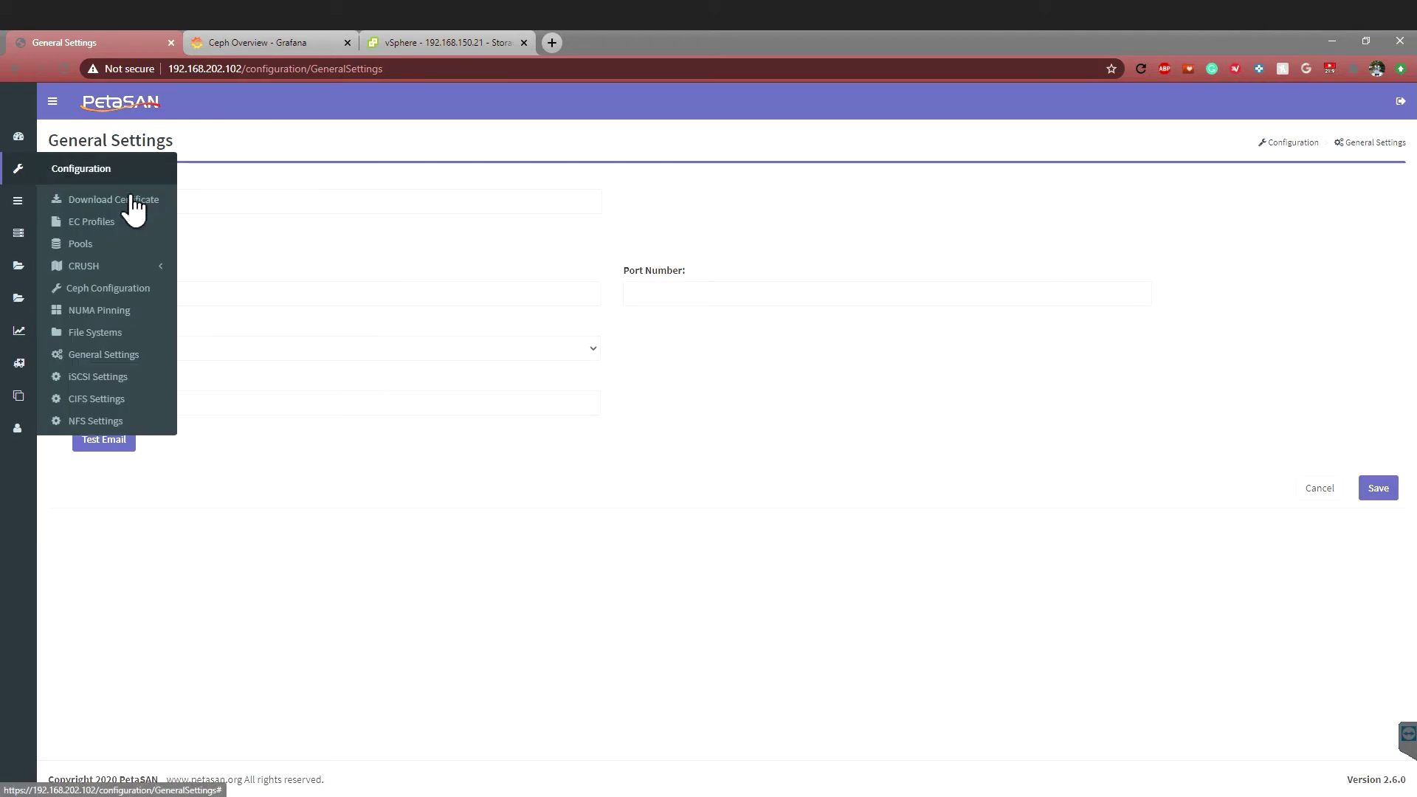
pyautogui.moveTo(18, 169)
pyautogui.click(125, 378)
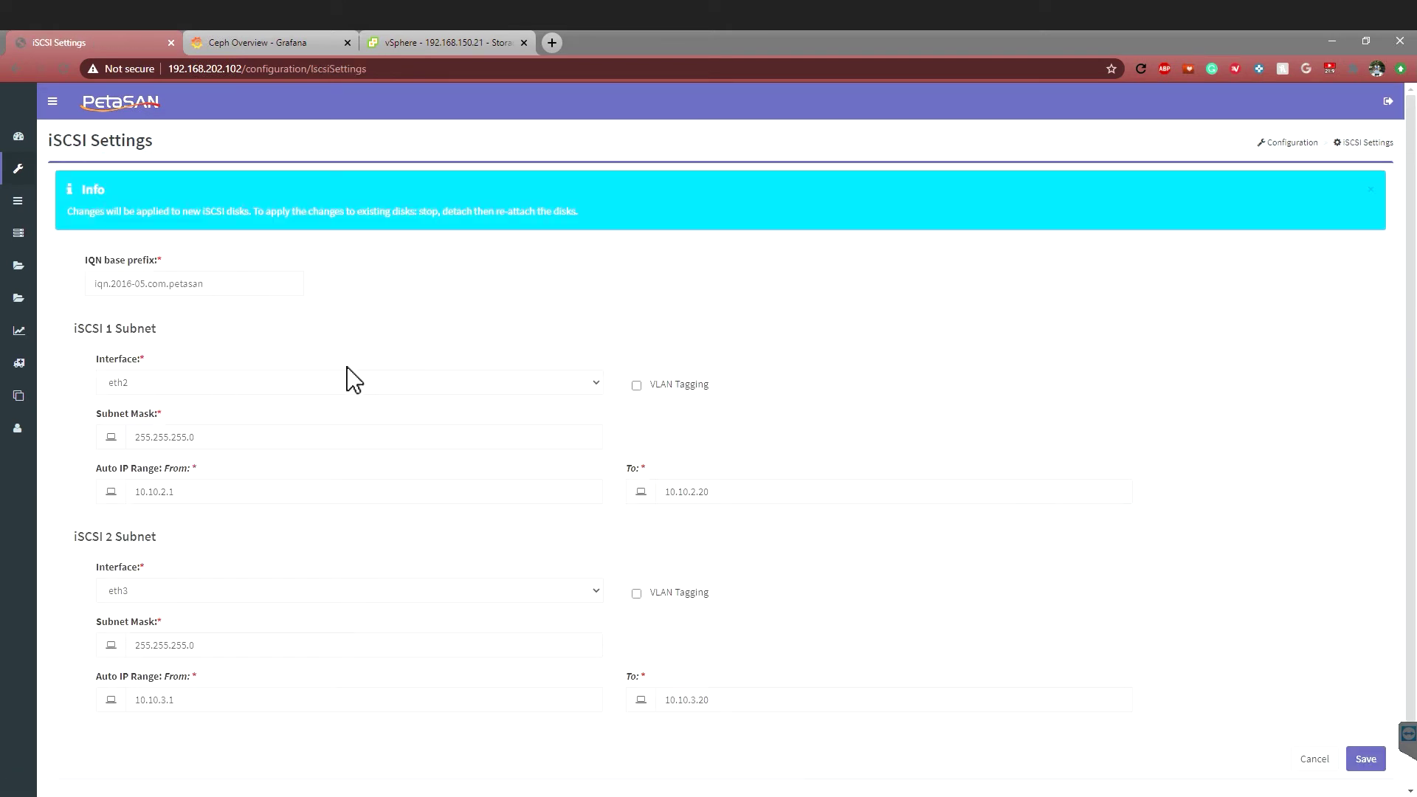
pyautogui.scroll(-2, 902, 345)
pyautogui.scroll(2, 917, 312)
pyautogui.moveTo(212, 284)
pyautogui.mouseDown()
pyautogui.moveTo(95, 284)
pyautogui.moveTo(192, 283)
pyautogui.mouseUp()
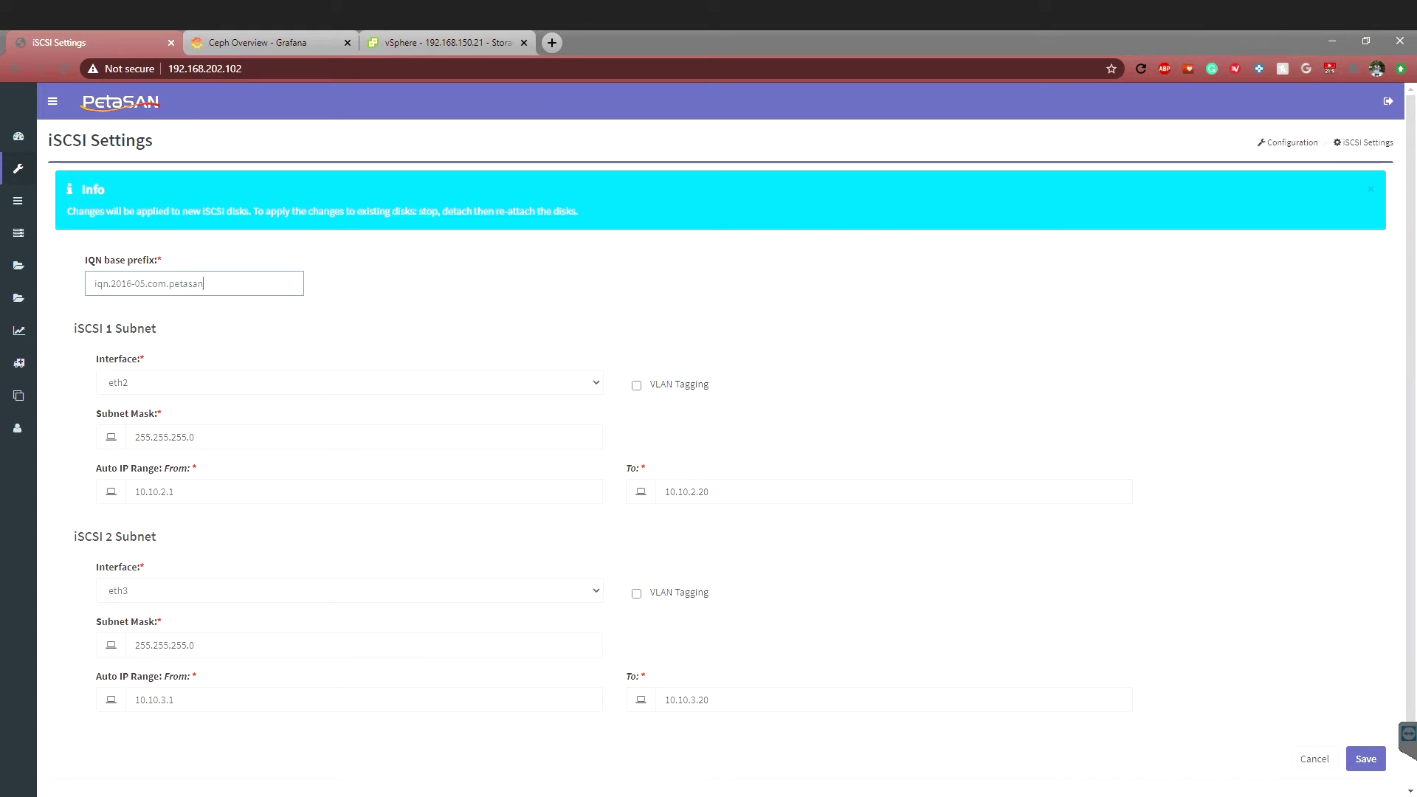
pyautogui.moveTo(205, 285); pyautogui.dragTo(259, 270)
pyautogui.scroll(-1, 476, 295)
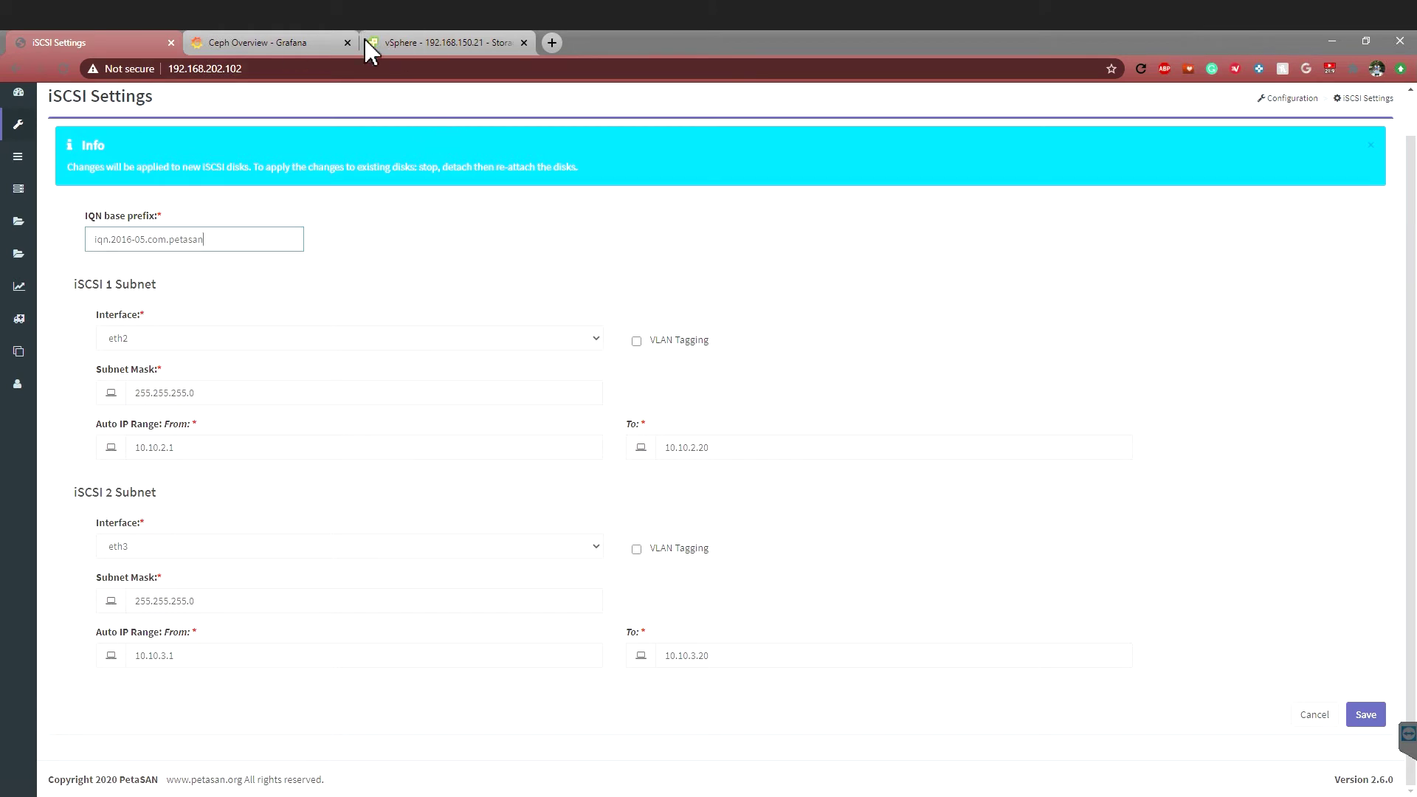
pyautogui.click(465, 446)
pyautogui.click(406, 452)
# Step: Open the CIFS Settings page and look at its configuration options
pyautogui.moveTo(33, 123)
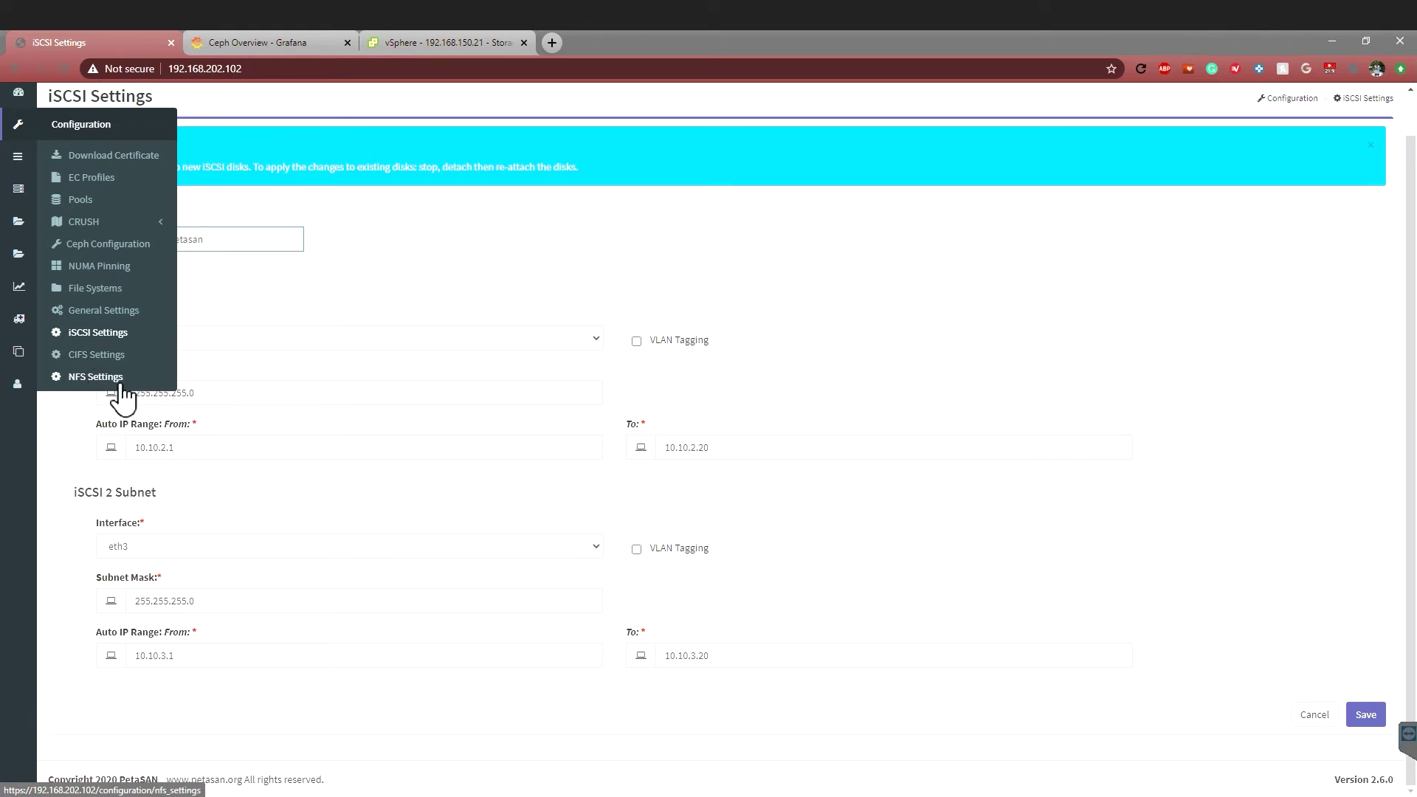
pyautogui.click(98, 358)
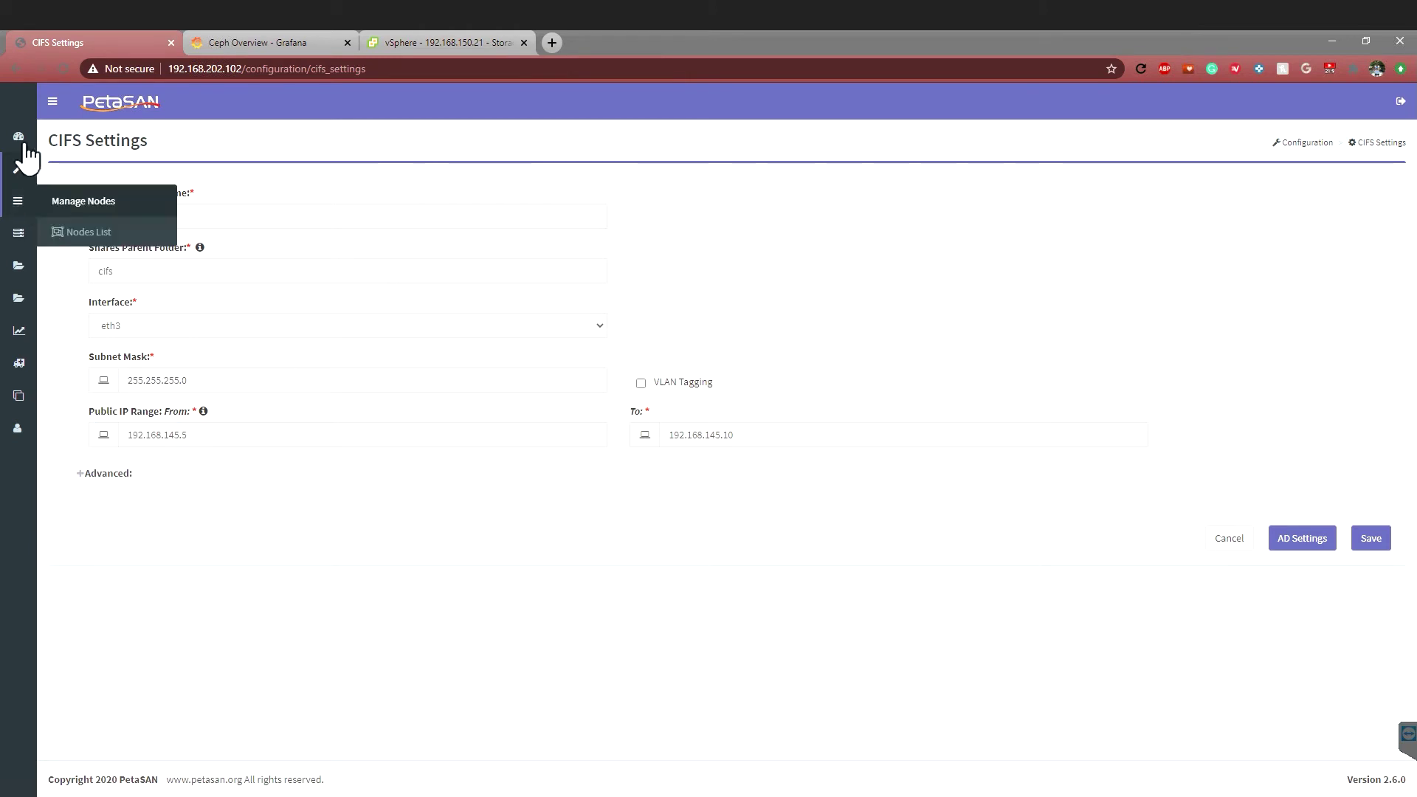
pyautogui.moveTo(34, 179)
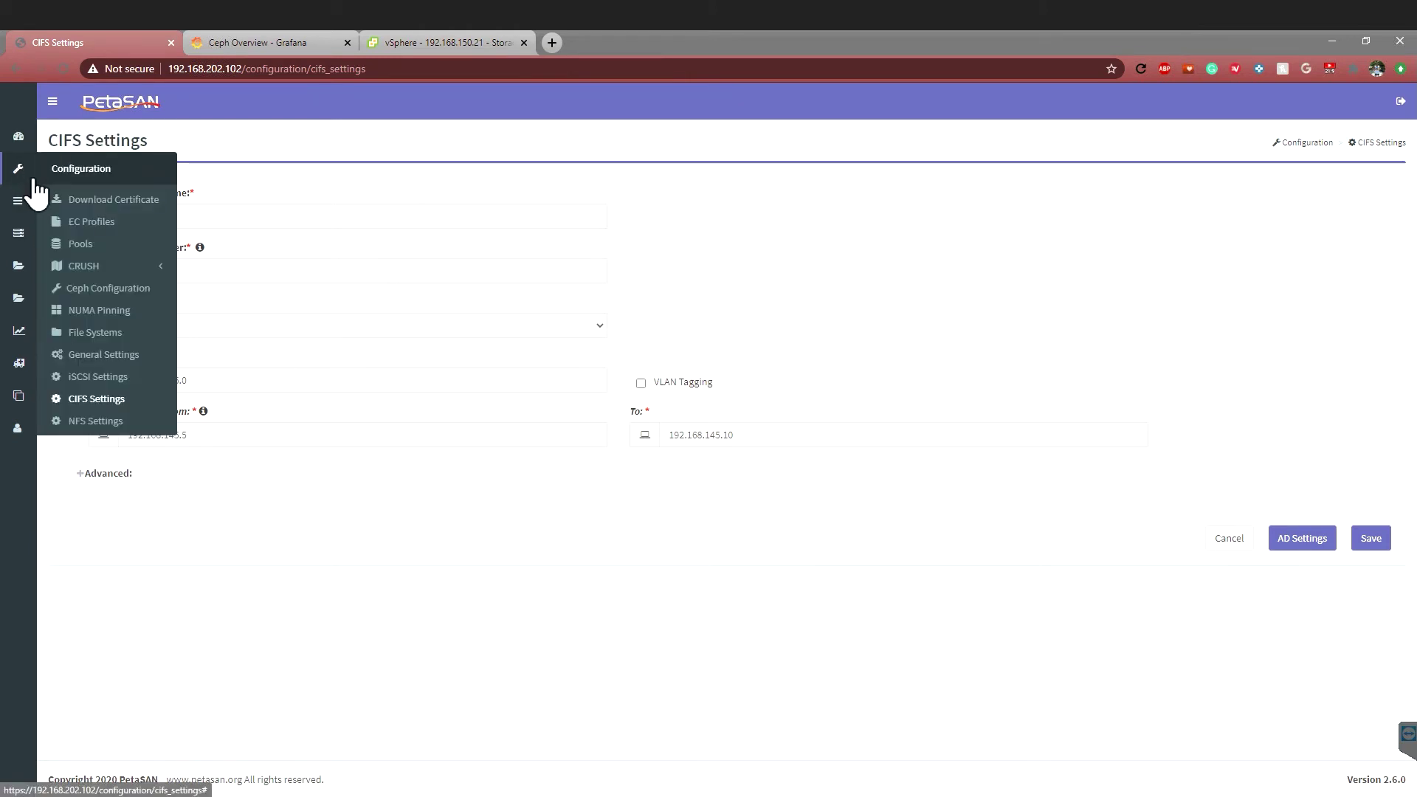
# Step: Open the nodes list and examine the log of node petasan03
pyautogui.moveTo(24, 210)
pyautogui.click(82, 233)
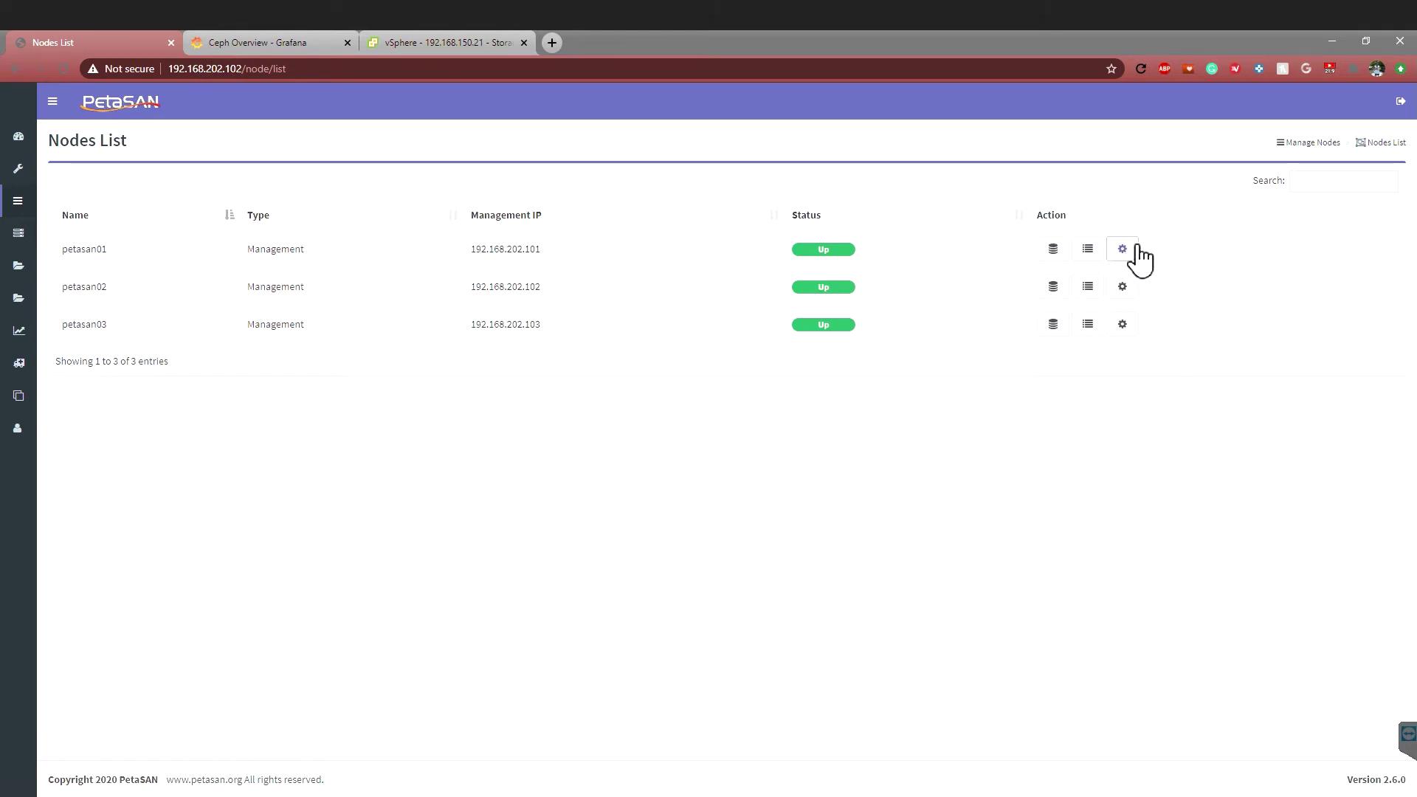
pyautogui.click(1089, 327)
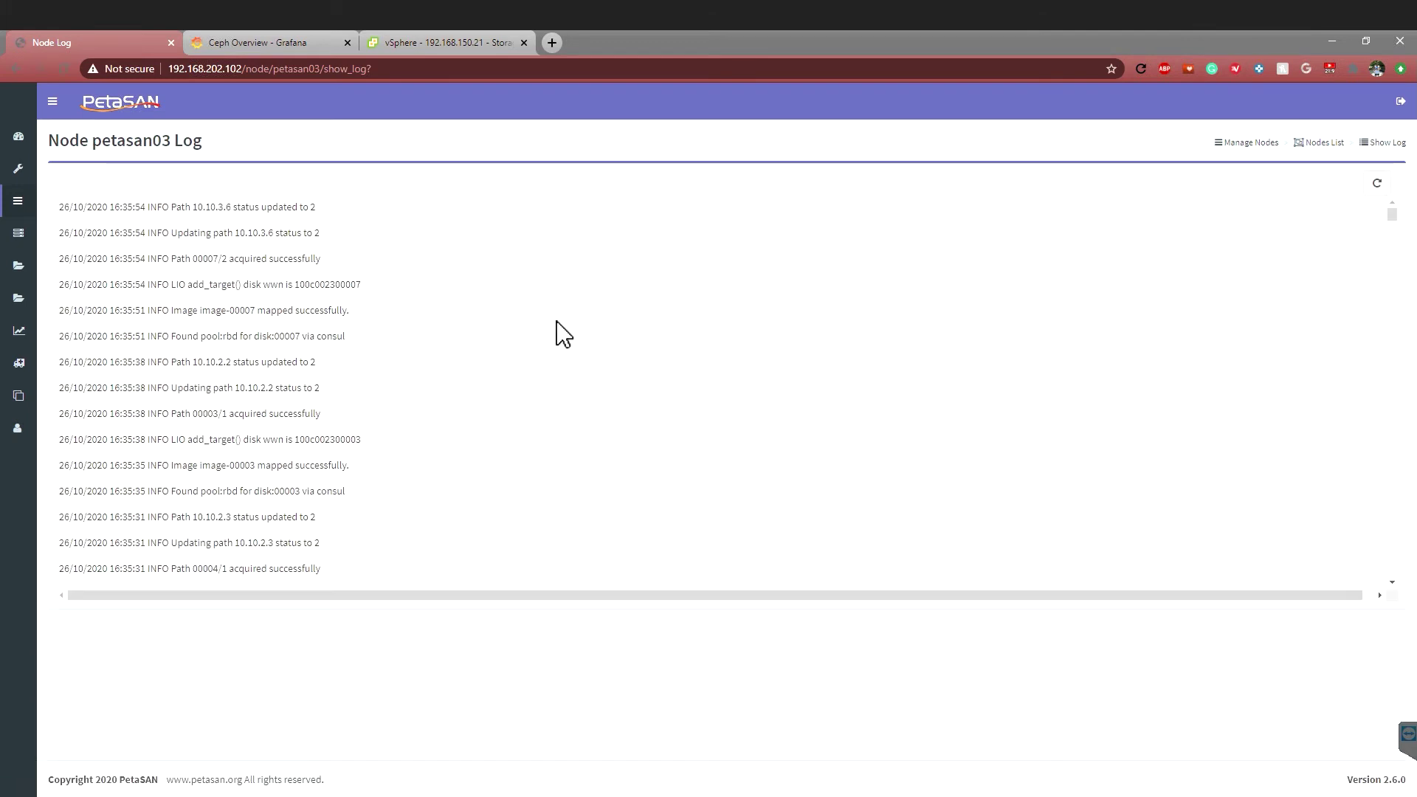
pyautogui.moveTo(301, 413); pyautogui.dragTo(316, 517)
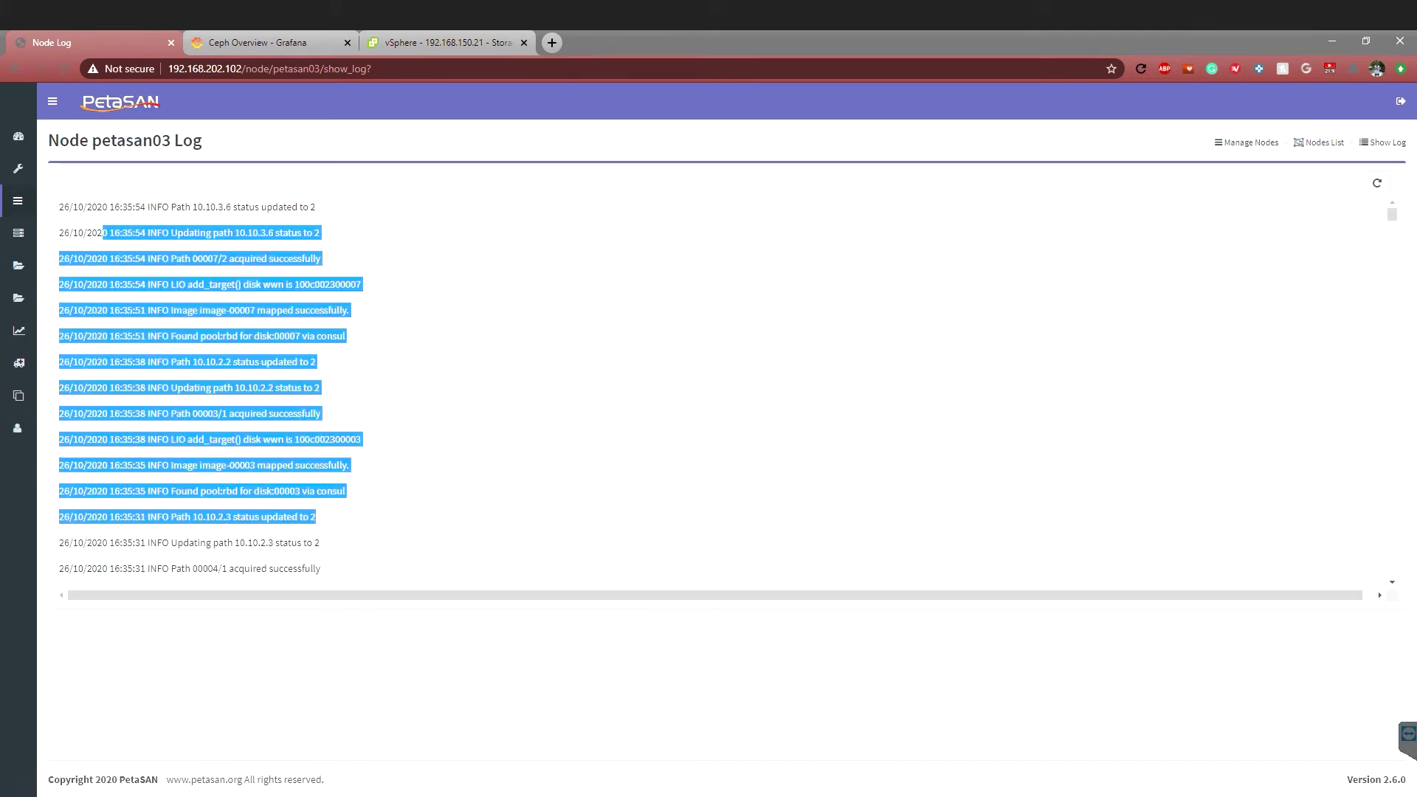
pyautogui.click(251, 484)
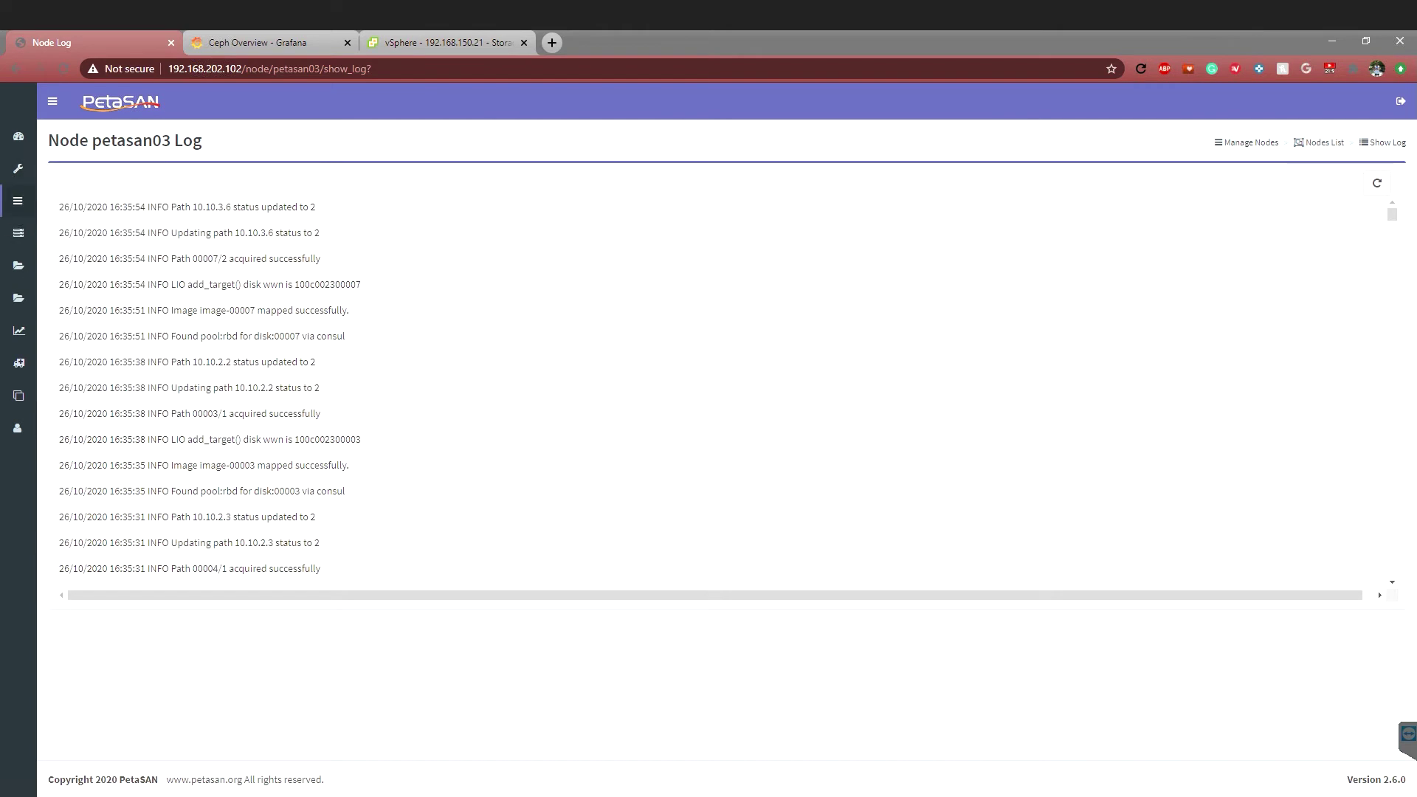
# Step: Return to the nodes list and view the service roles of node petasan03
pyautogui.moveTo(20, 203)
pyautogui.click(66, 232)
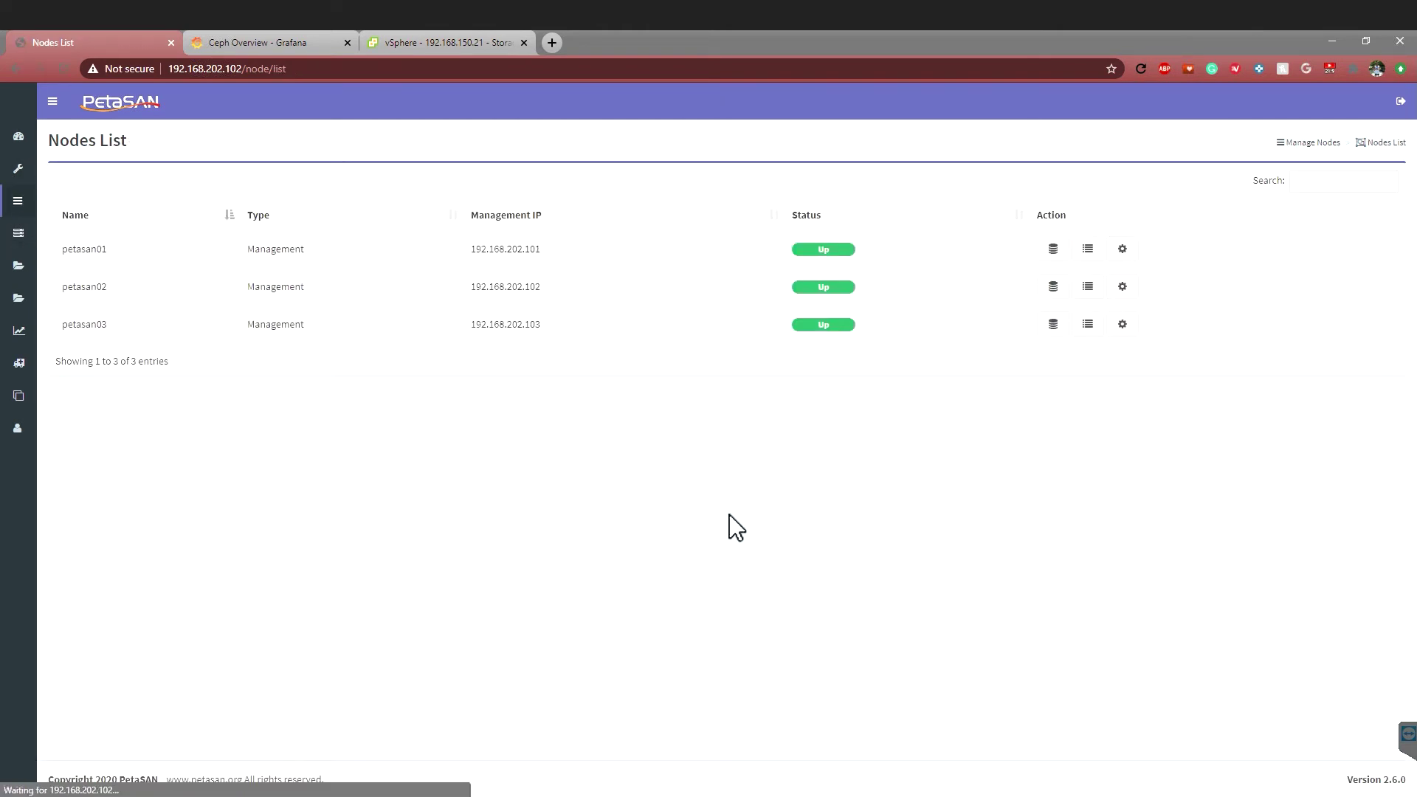
pyautogui.click(1123, 325)
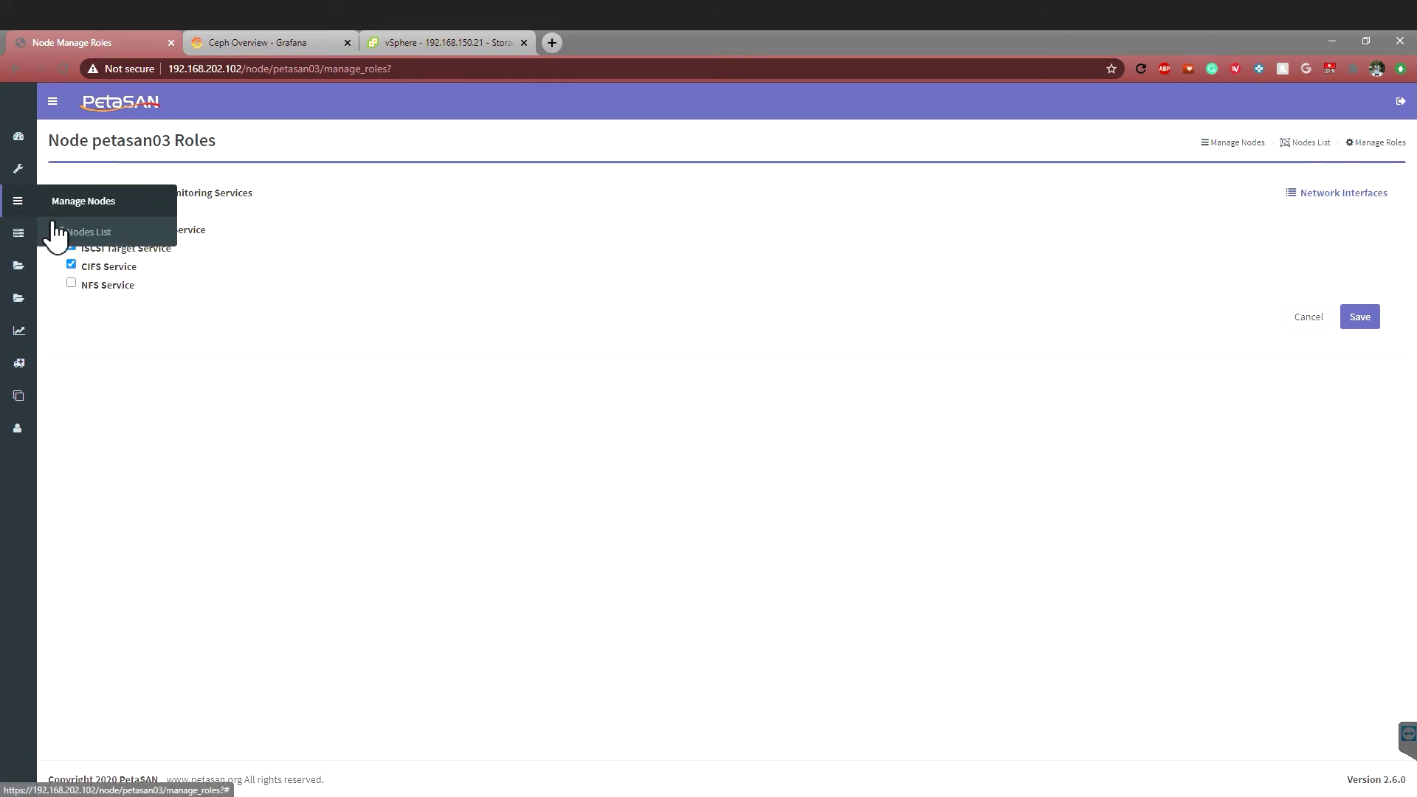
# Step: Return to the nodes list and examine the physical disks of node petasan03
pyautogui.click(63, 235)
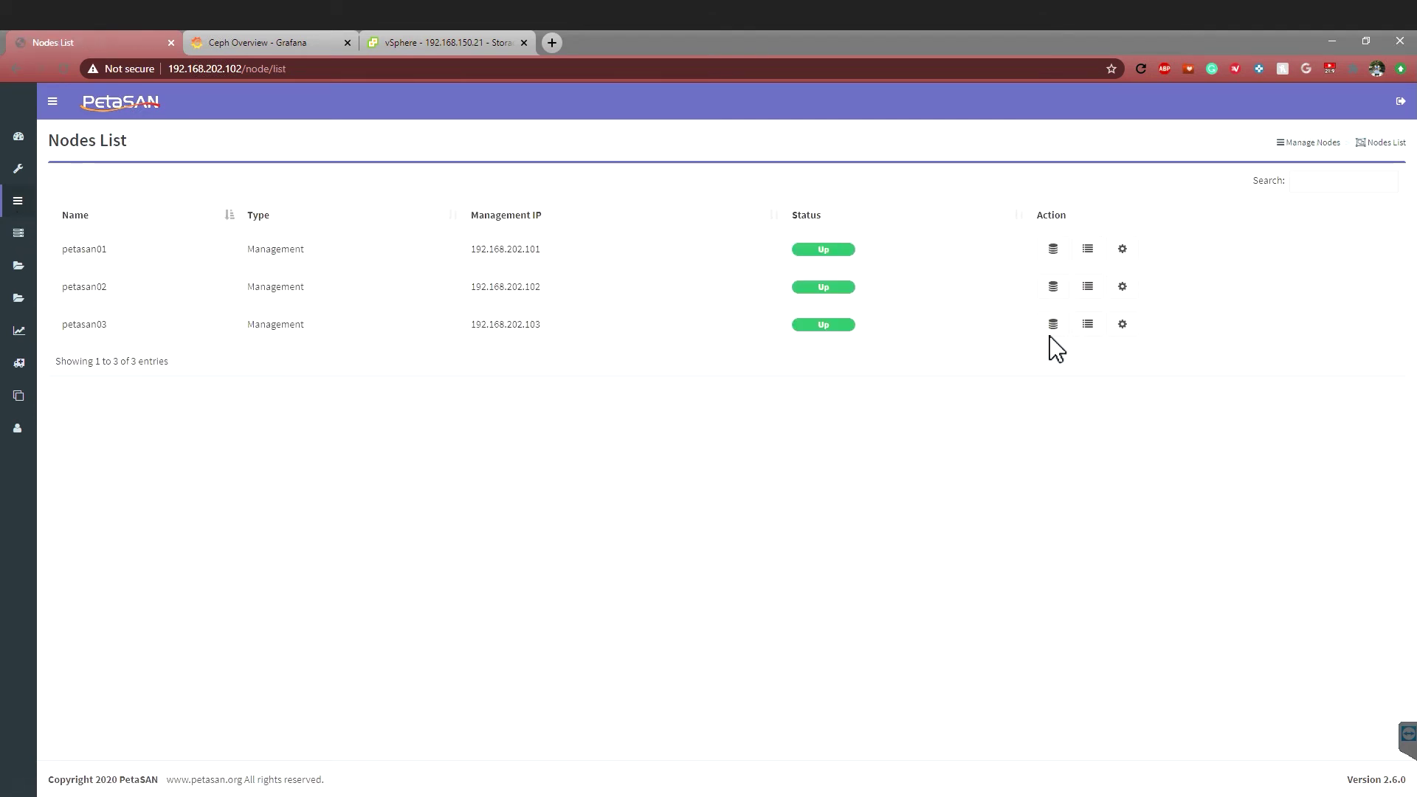
pyautogui.click(1054, 325)
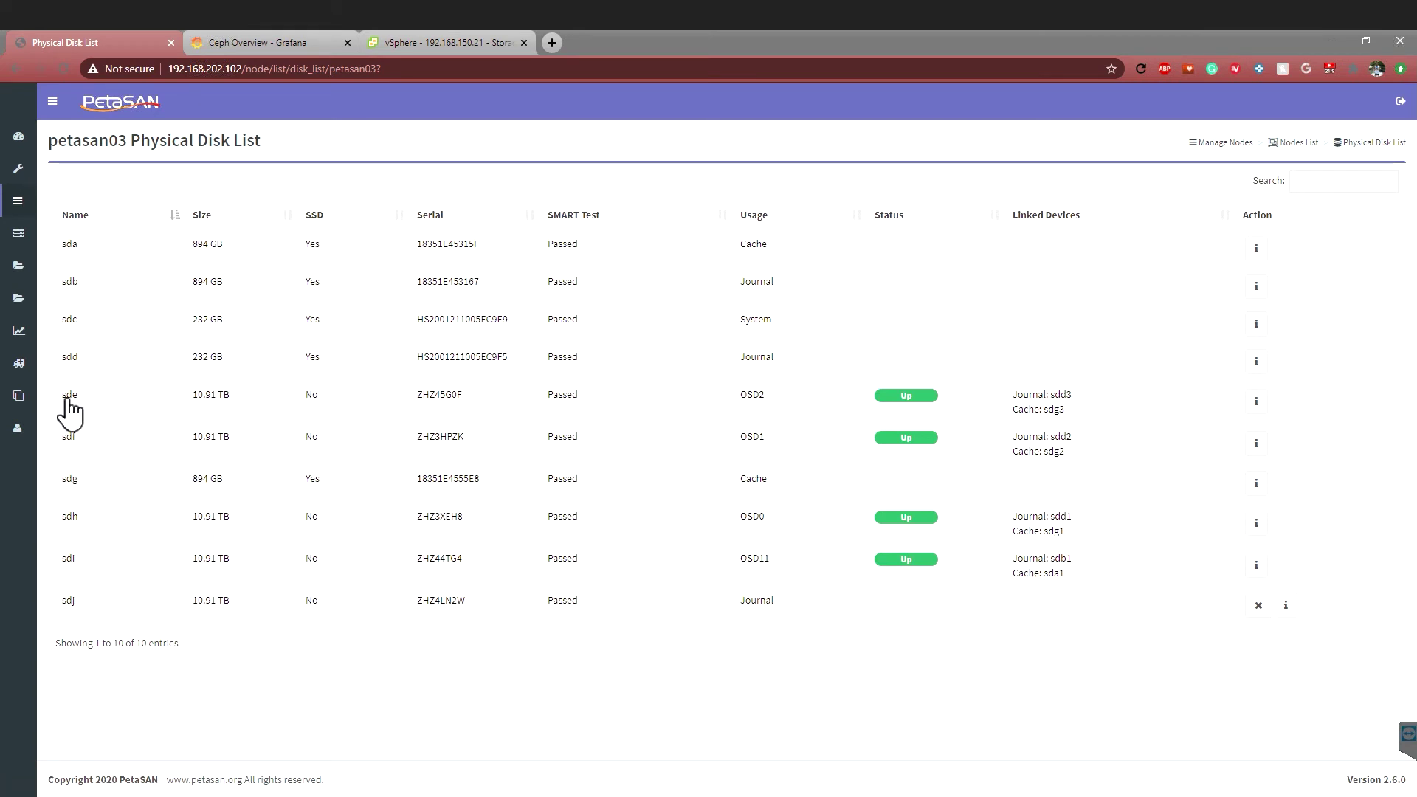
# Step: Open the iSCSI Disks list and examine the IPs, interfaces and assigned nodes of disk 00002's active paths
pyautogui.moveTo(18, 206)
pyautogui.moveTo(20, 240)
pyautogui.click(81, 269)
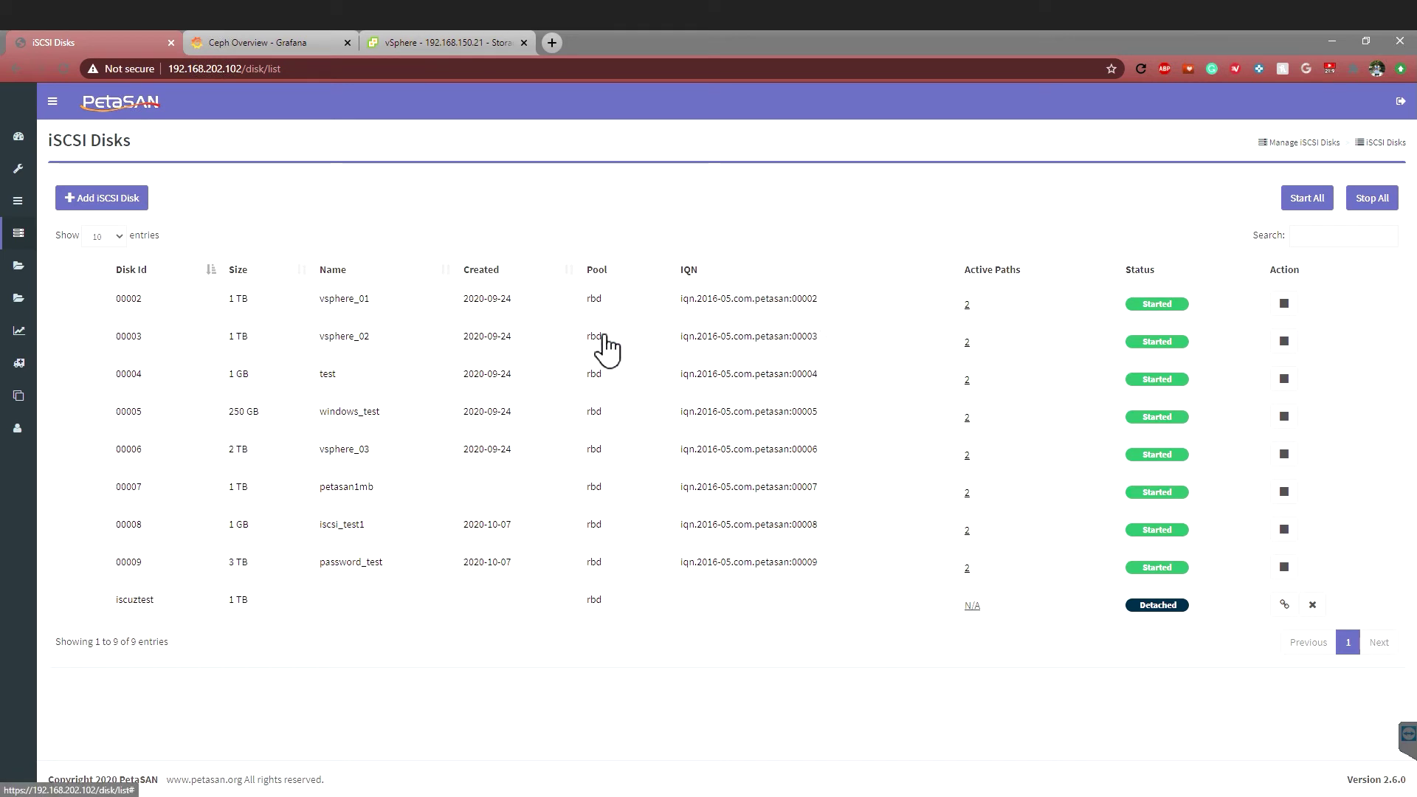
pyautogui.click(969, 306)
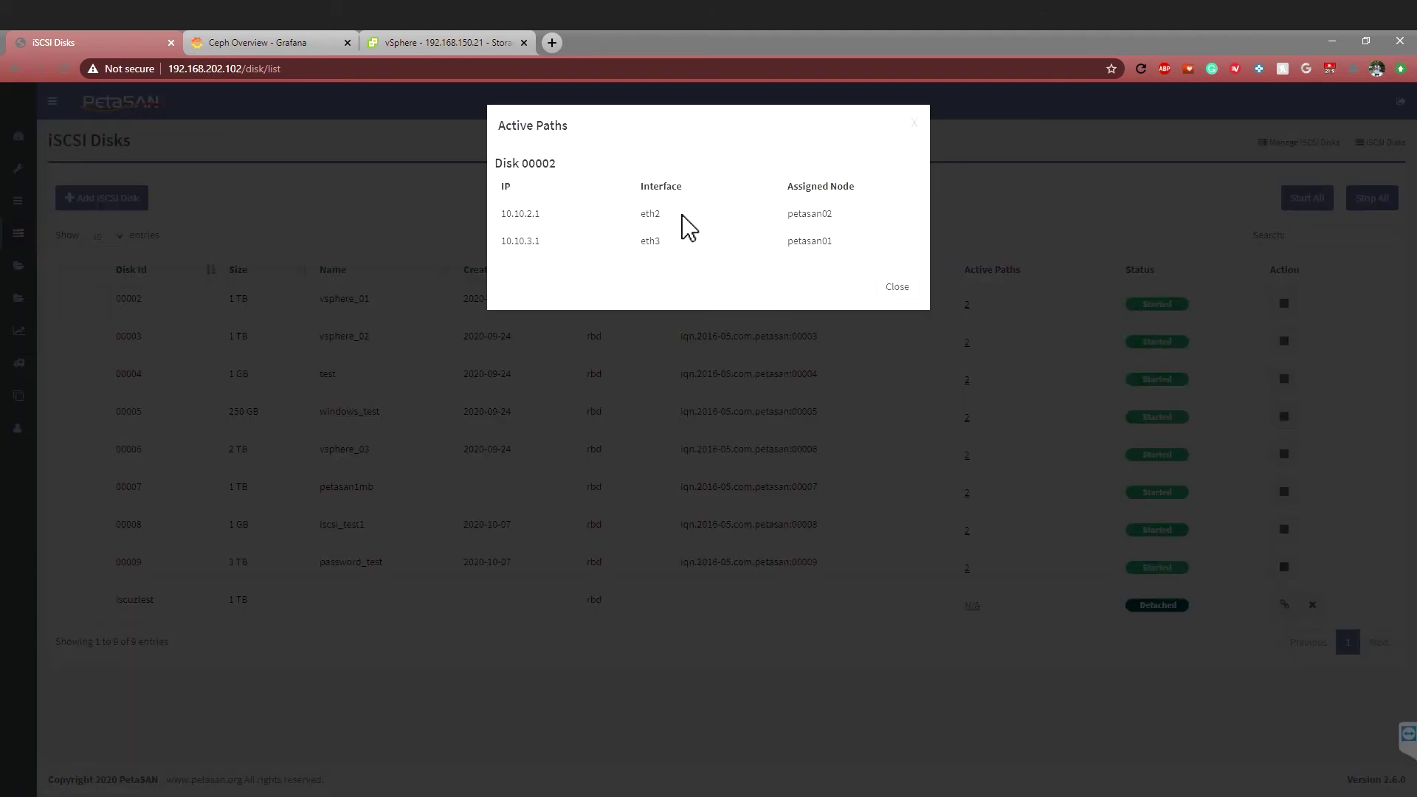
pyautogui.moveTo(501, 187); pyautogui.dragTo(682, 187)
pyautogui.click(587, 199)
pyautogui.moveTo(793, 244); pyautogui.dragTo(857, 244)
pyautogui.moveTo(787, 215); pyautogui.dragTo(869, 216)
pyautogui.click(537, 213)
pyautogui.moveTo(514, 241); pyautogui.dragTo(544, 244)
pyautogui.click(914, 293)
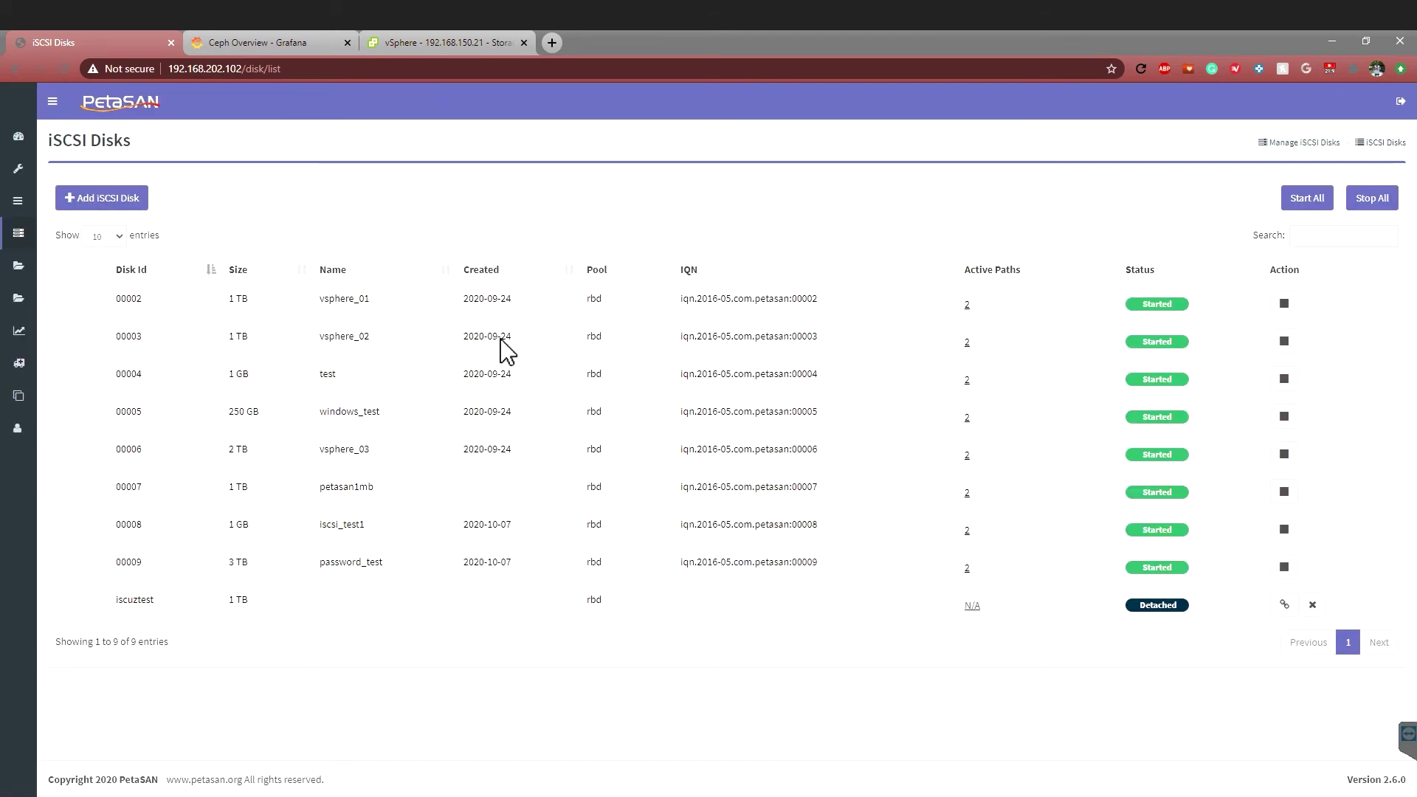
# Step: Start adding an iSCSI disk named tgrgtfdhg with a size of 10 TB
pyautogui.click(100, 196)
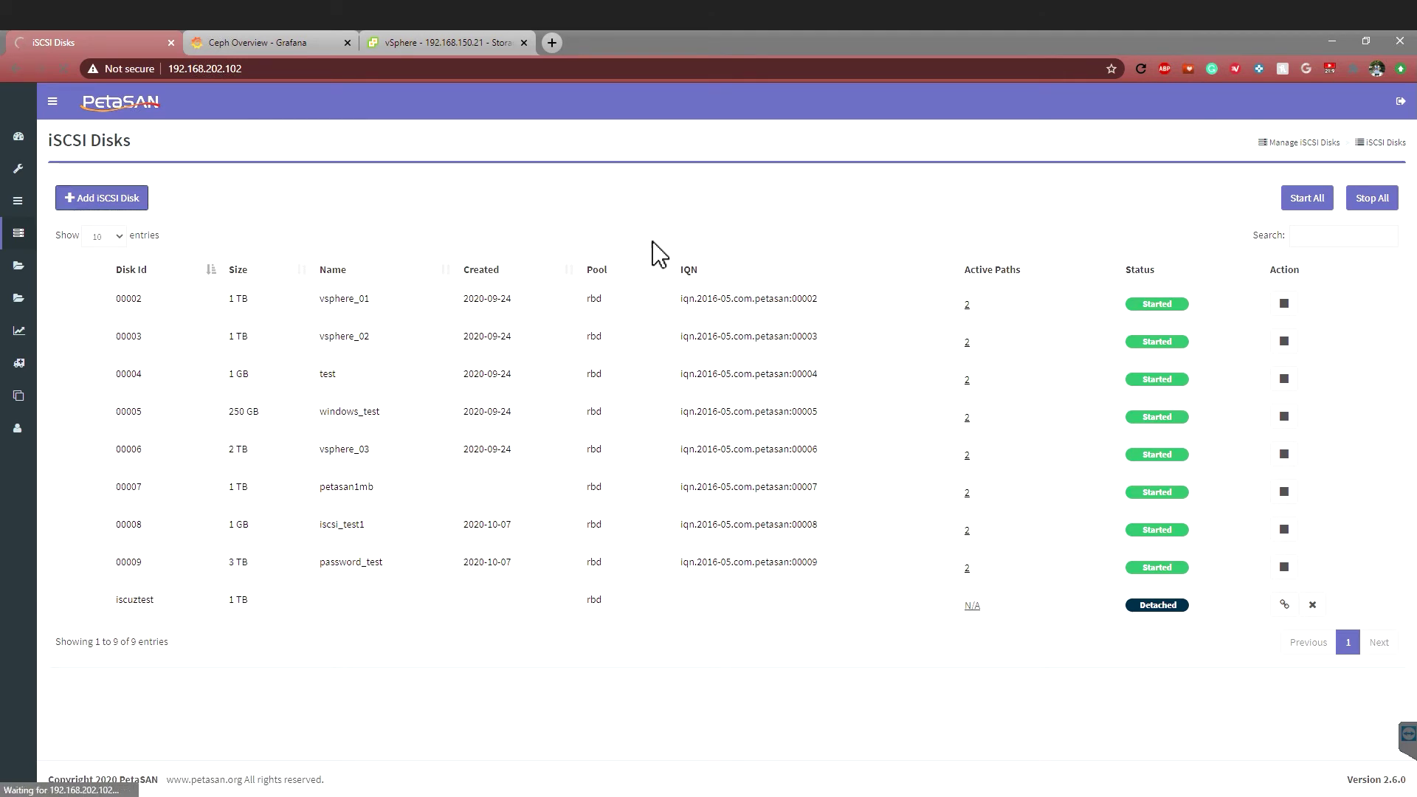
pyautogui.click(209, 200)
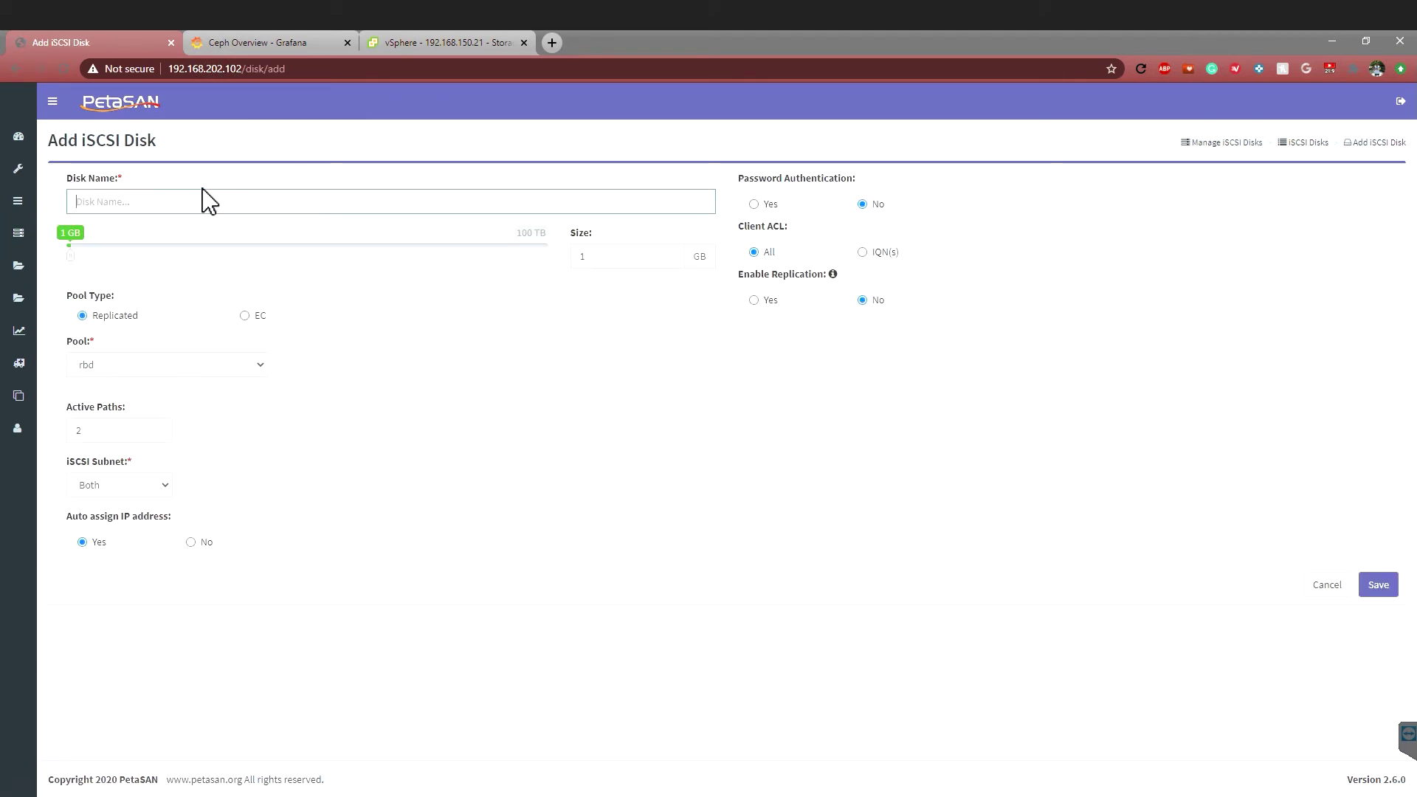
pyautogui.write('tgrgtfdhg')
pyautogui.moveTo(68, 255); pyautogui.dragTo(139, 255)
pyautogui.moveTo(253, 243); pyautogui.dragTo(488, 255)
pyautogui.click(771, 439)
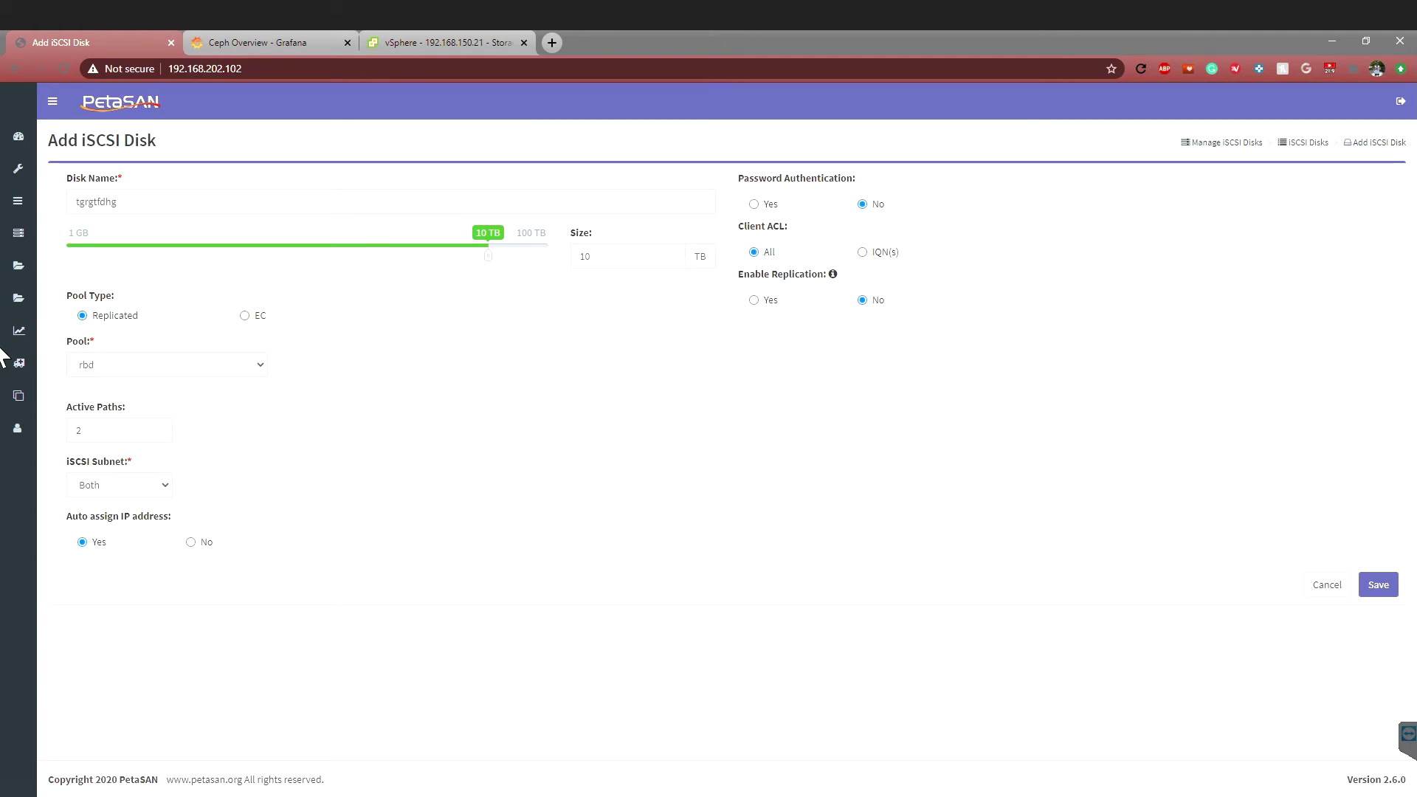
# Step: Check the pool and iSCSI subnet choices for the disk, and try manual IP assignment before switching back to automatic
pyautogui.click(196, 365)
pyautogui.click(184, 391)
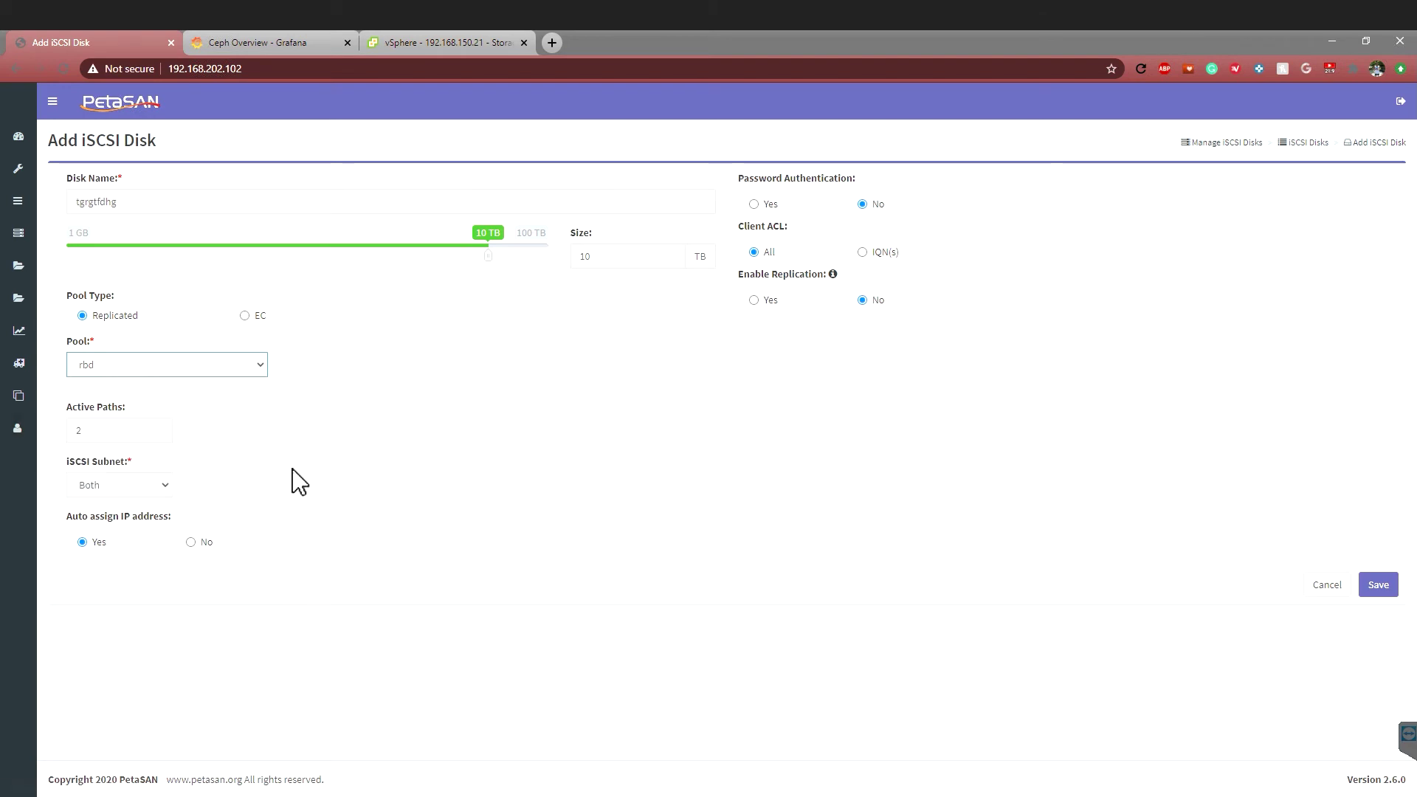
pyautogui.click(141, 488)
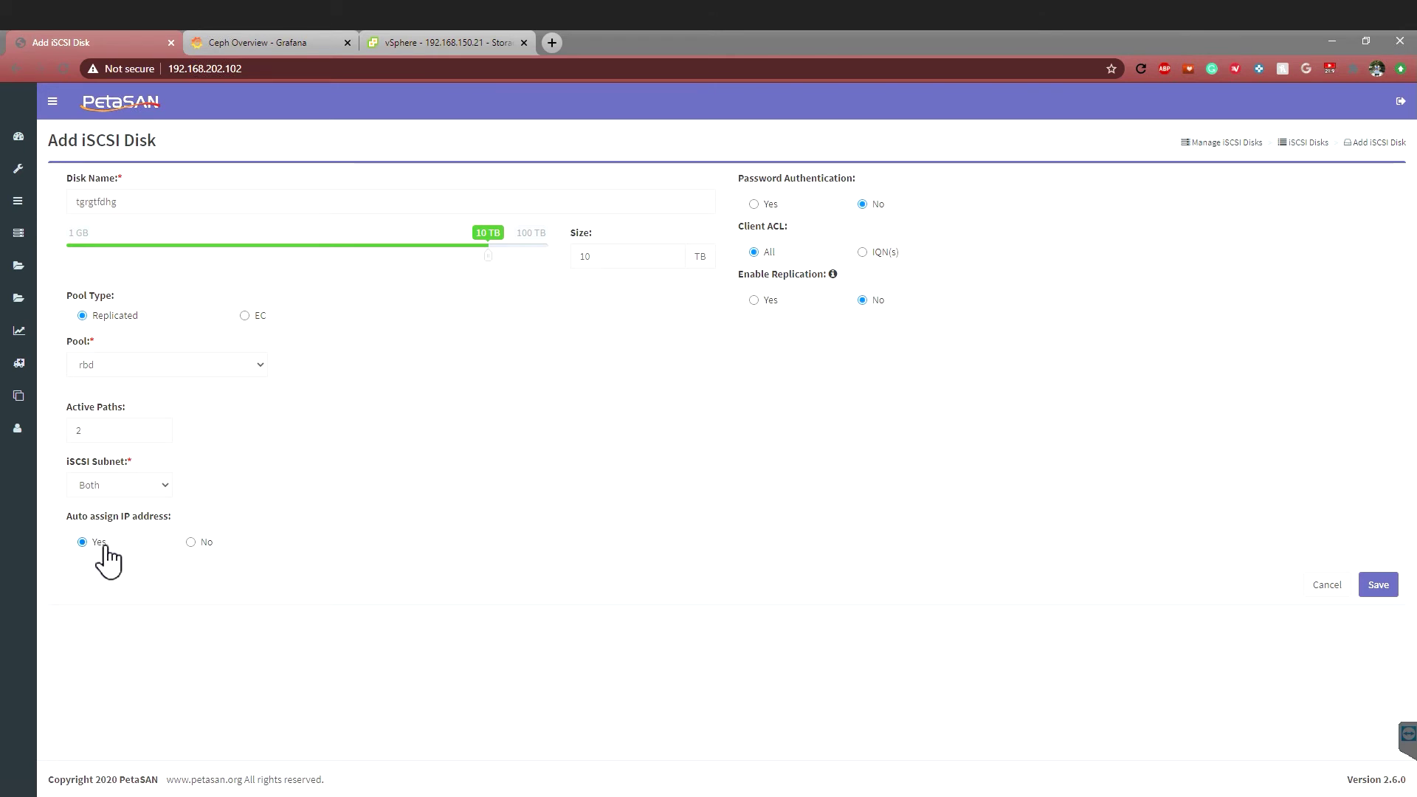
pyautogui.click(190, 542)
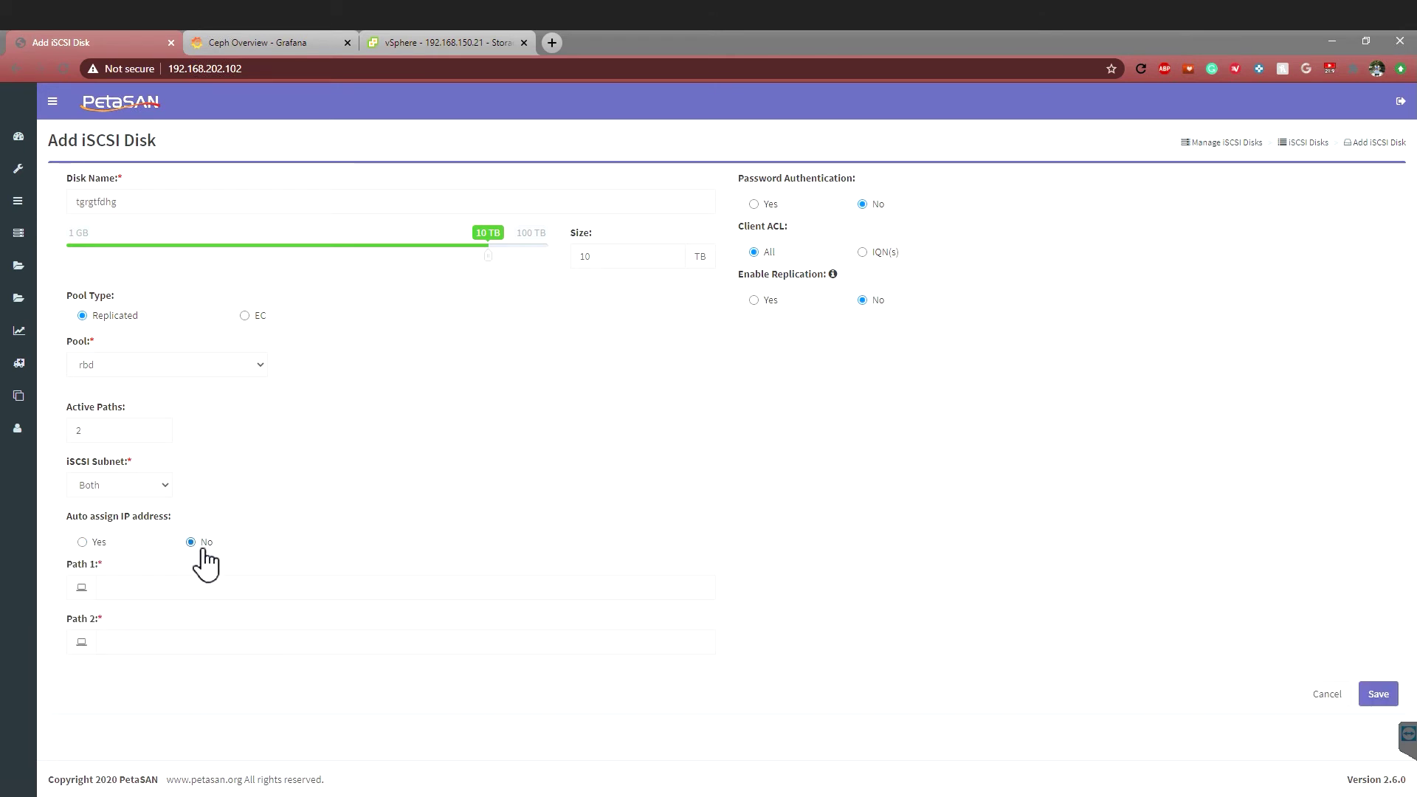
pyautogui.click(82, 542)
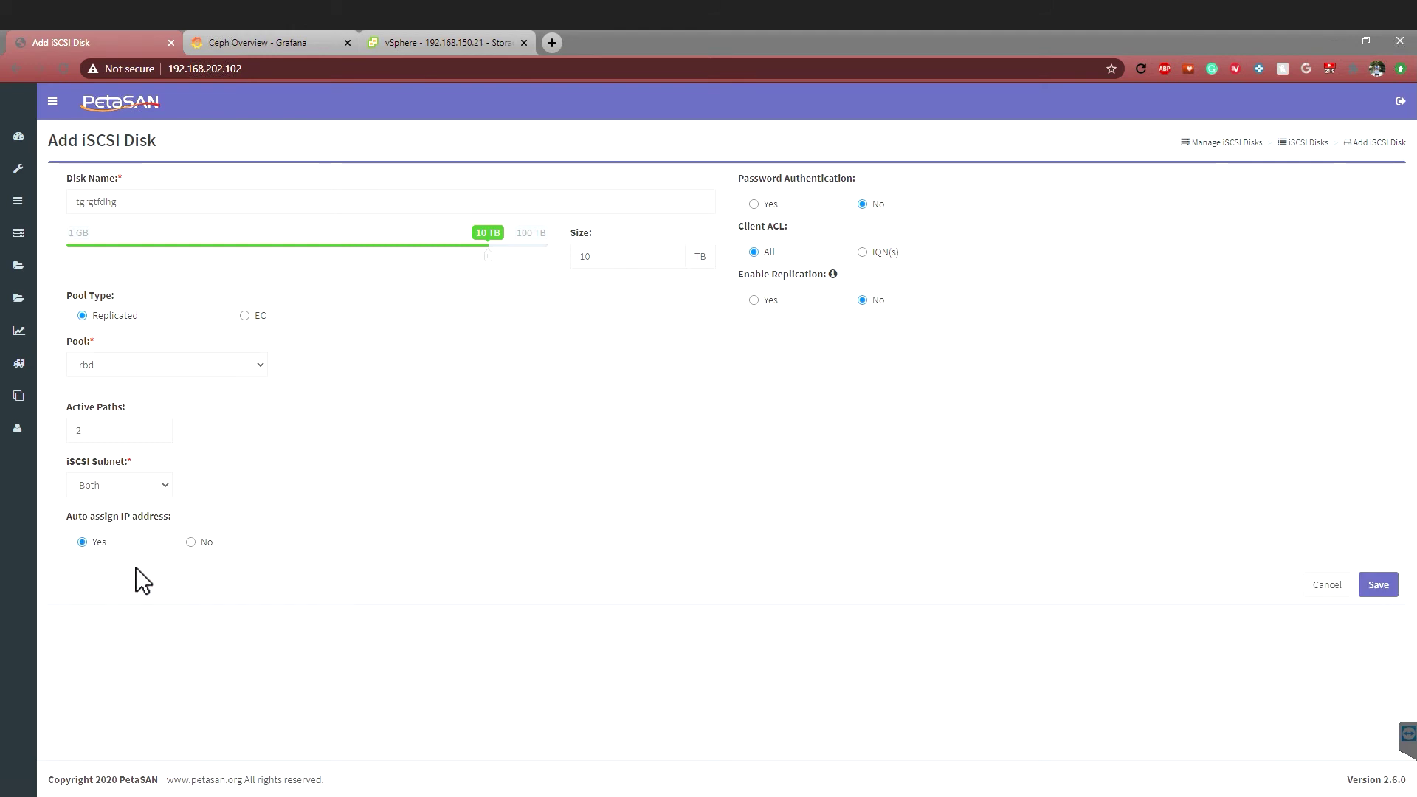
# Step: Enable password authentication and restrict the client ACL to IQNs to see their fields, and cancel adding the disk
pyautogui.click(767, 204)
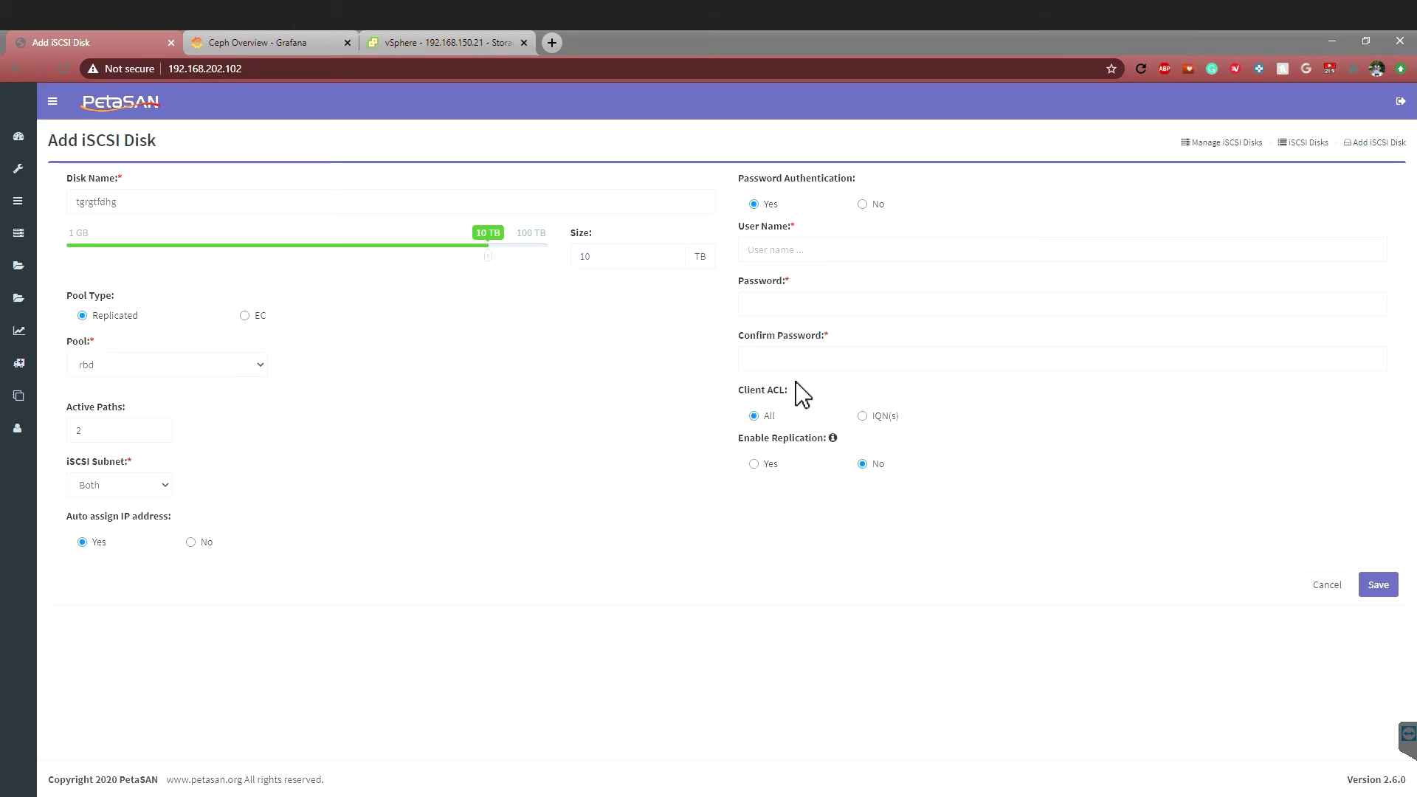
pyautogui.click(870, 416)
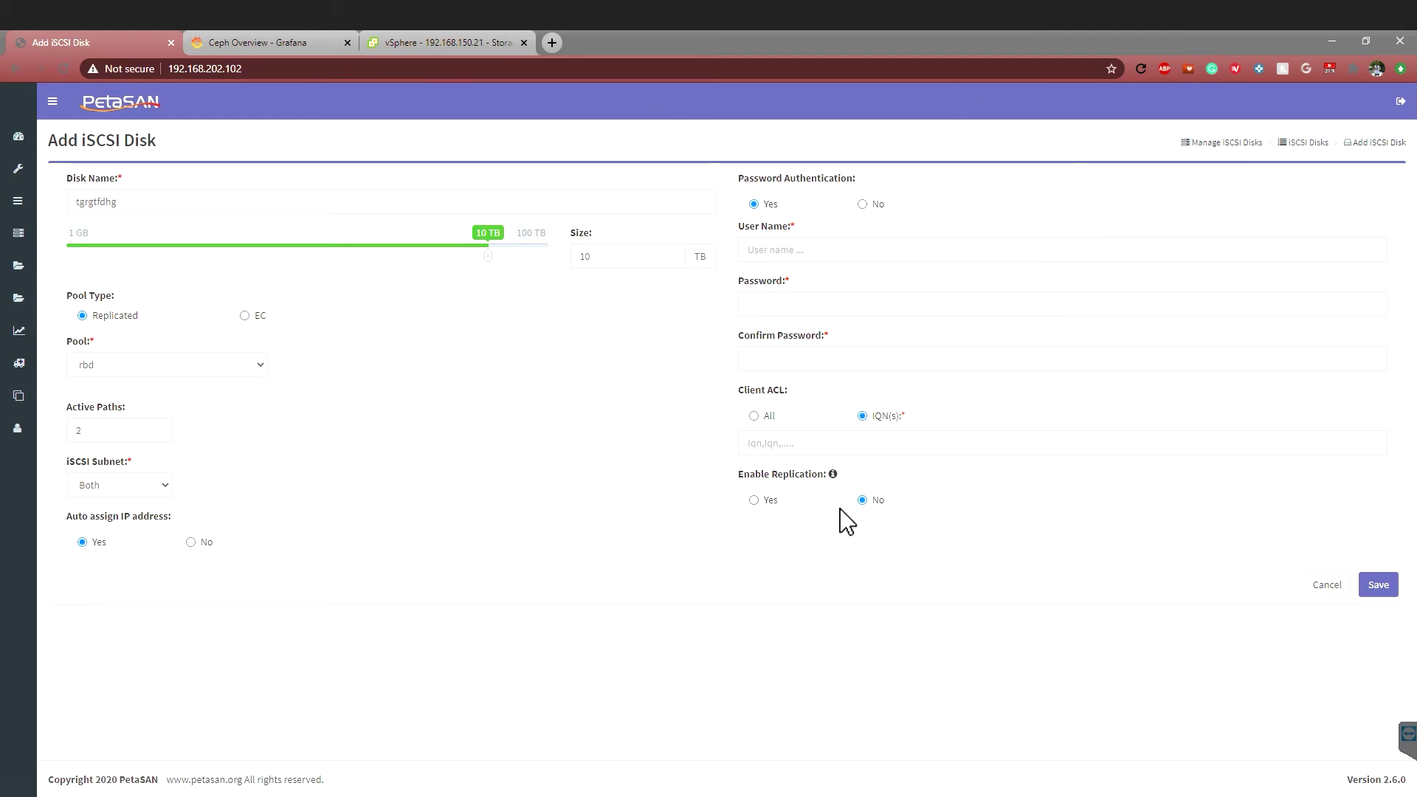
pyautogui.click(1337, 587)
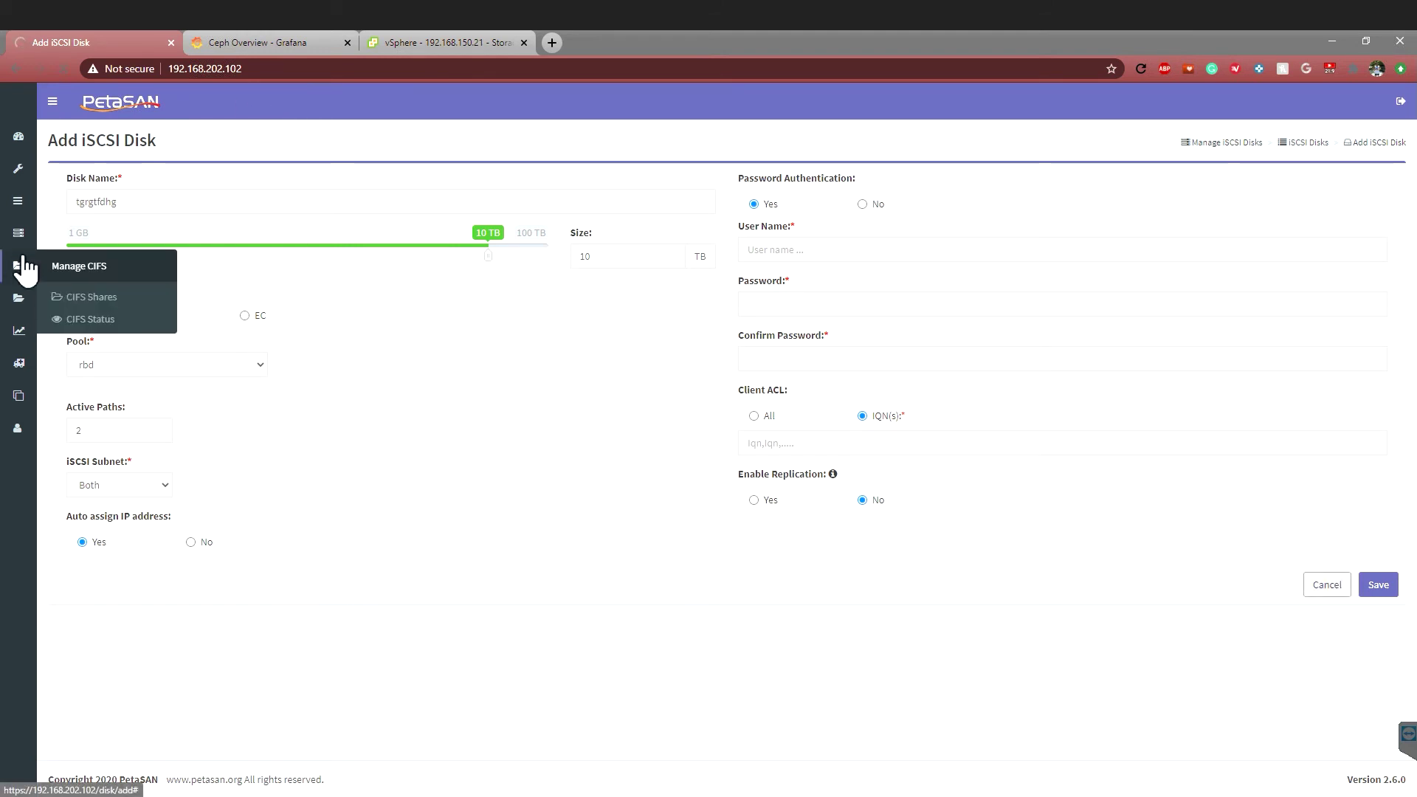
# Step: Open the iSCSI Path Assignment list and examine the IPs, interfaces and disks assigned to petasan01, petasan02 and petasan03
pyautogui.moveTo(19, 232)
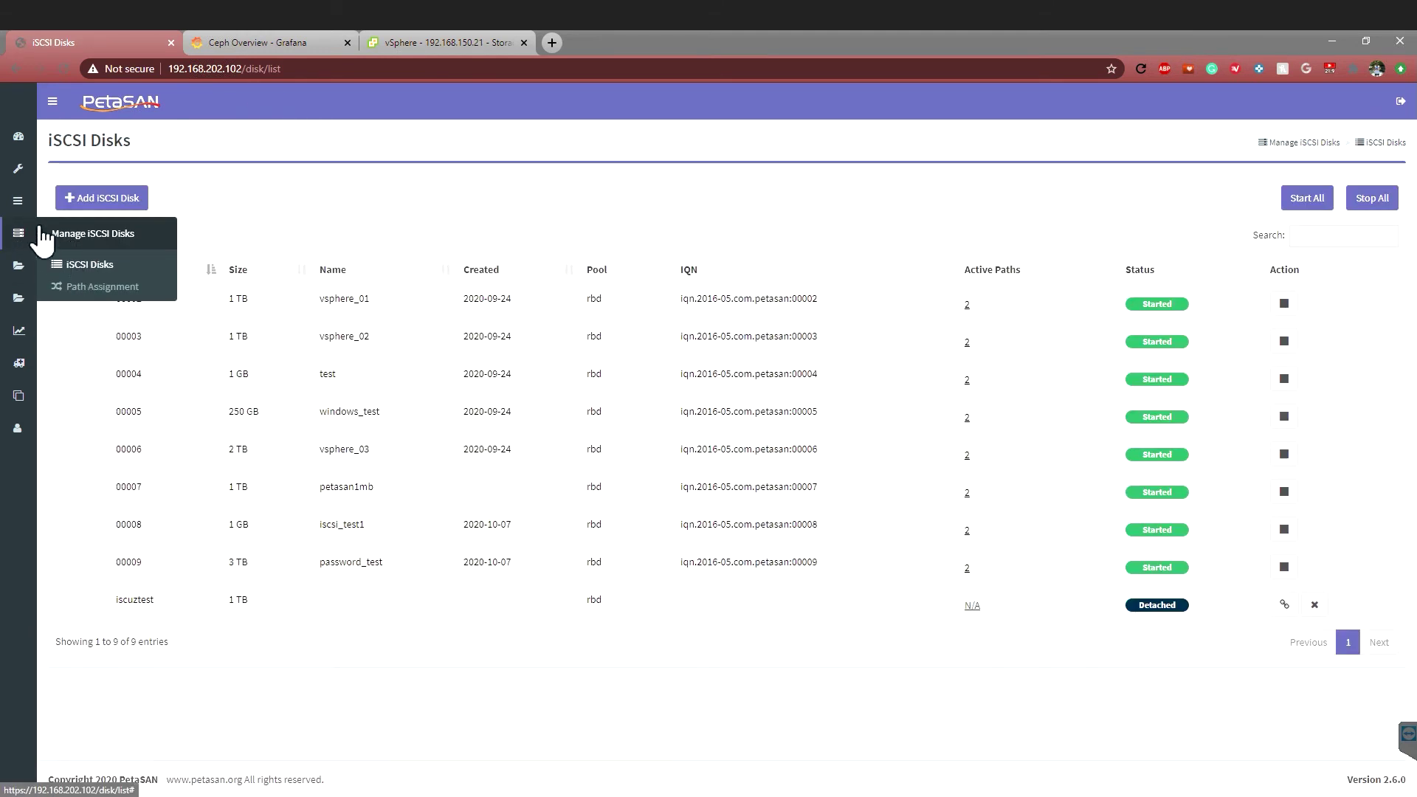
pyautogui.click(73, 292)
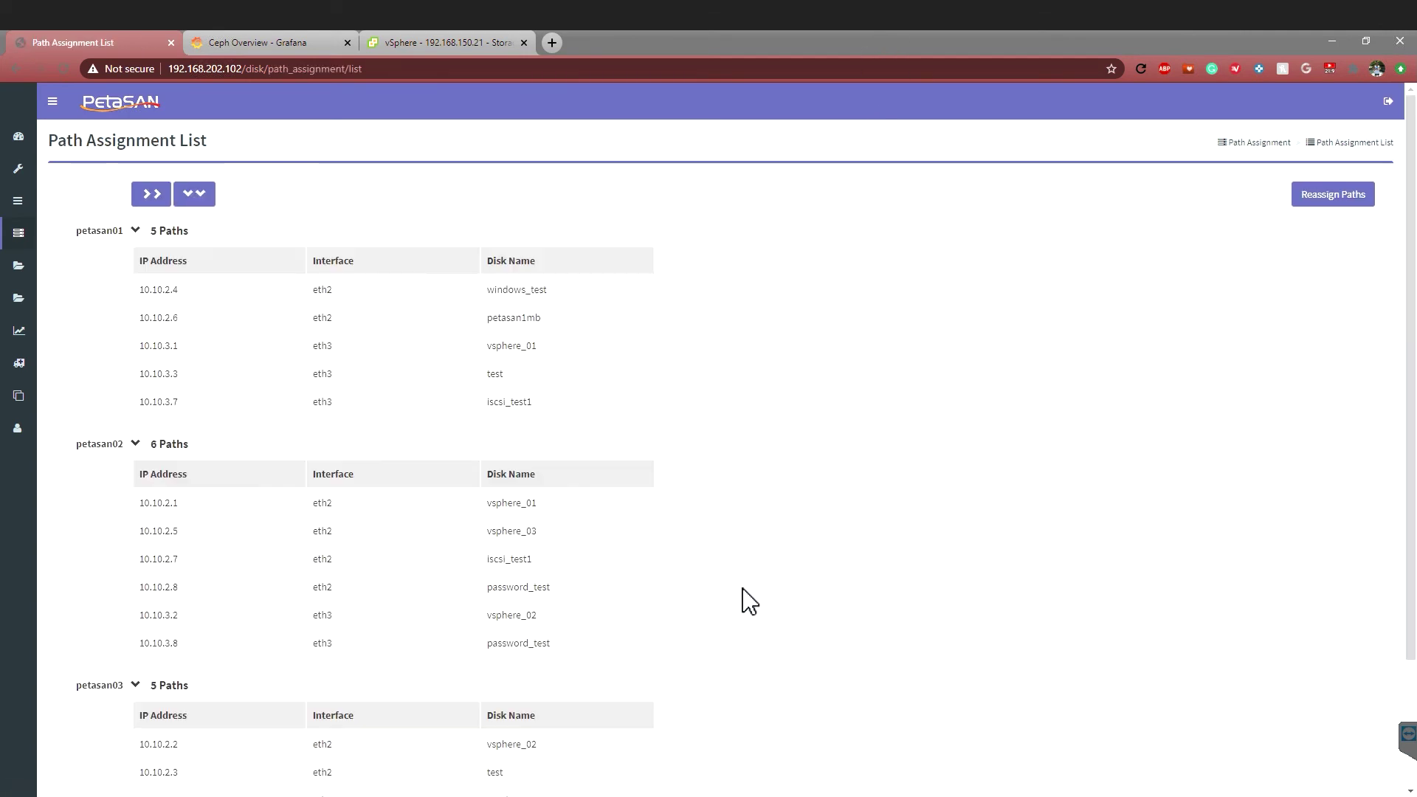
pyautogui.scroll(-3, 480, 207)
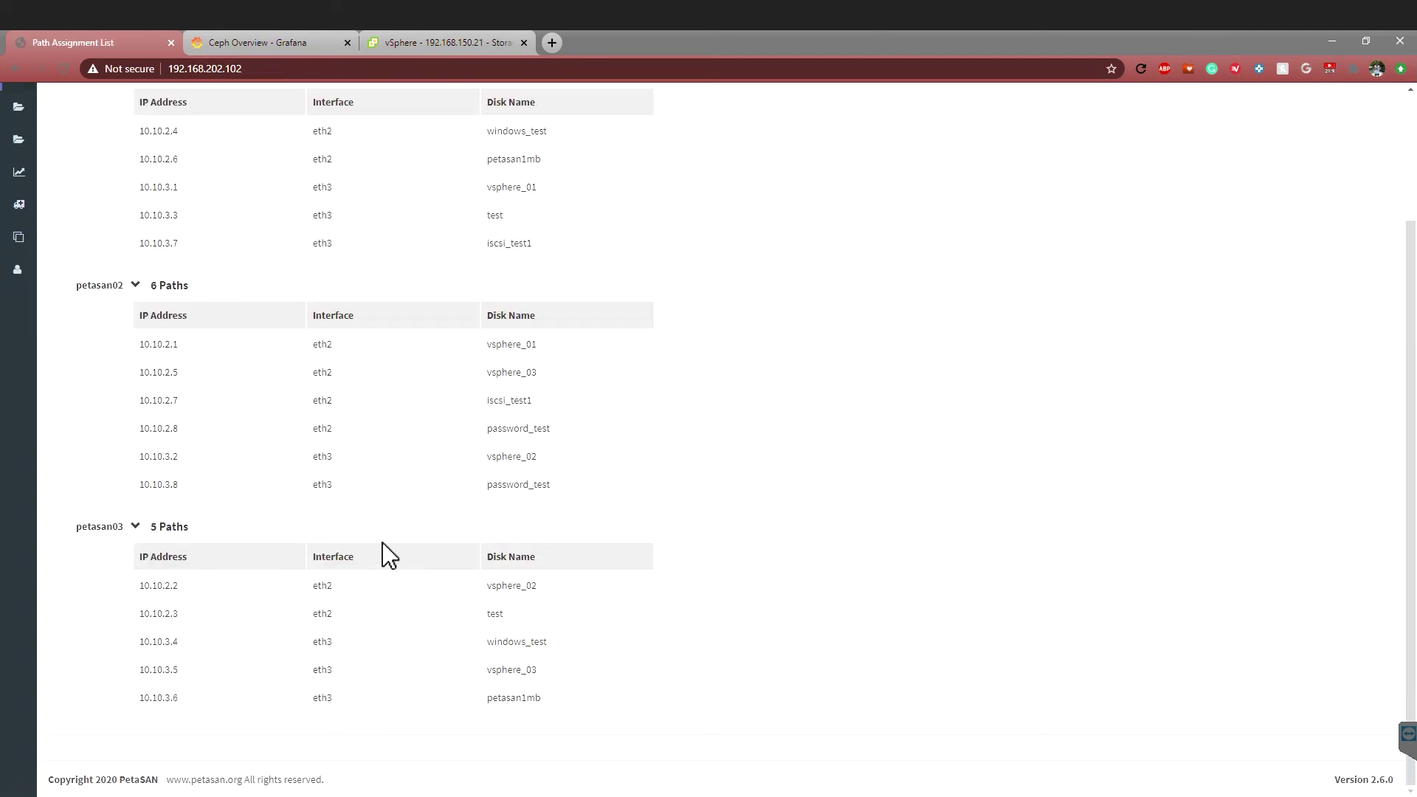
pyautogui.scroll(3, 228, 490)
pyautogui.scroll(-3, 538, 454)
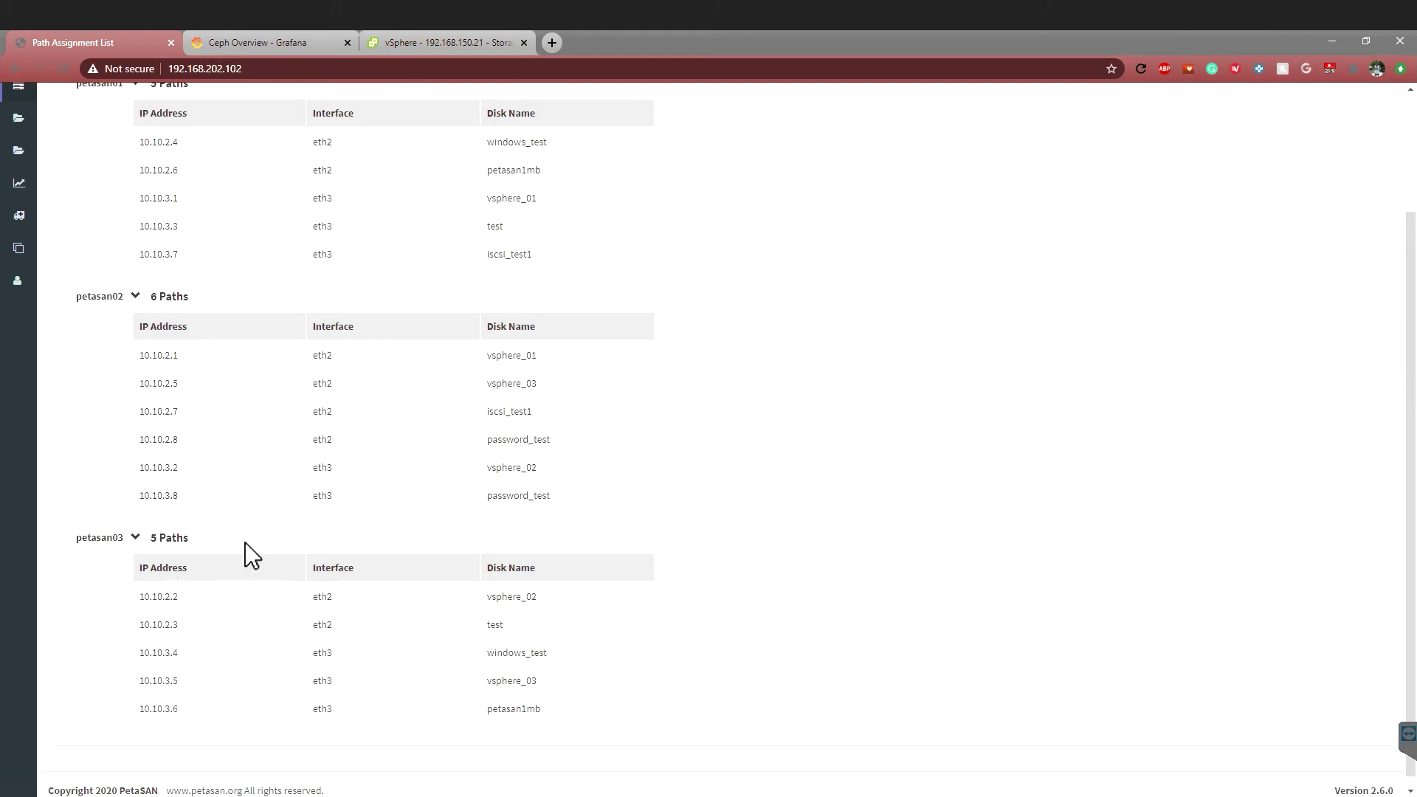
pyautogui.scroll(2, 230, 490)
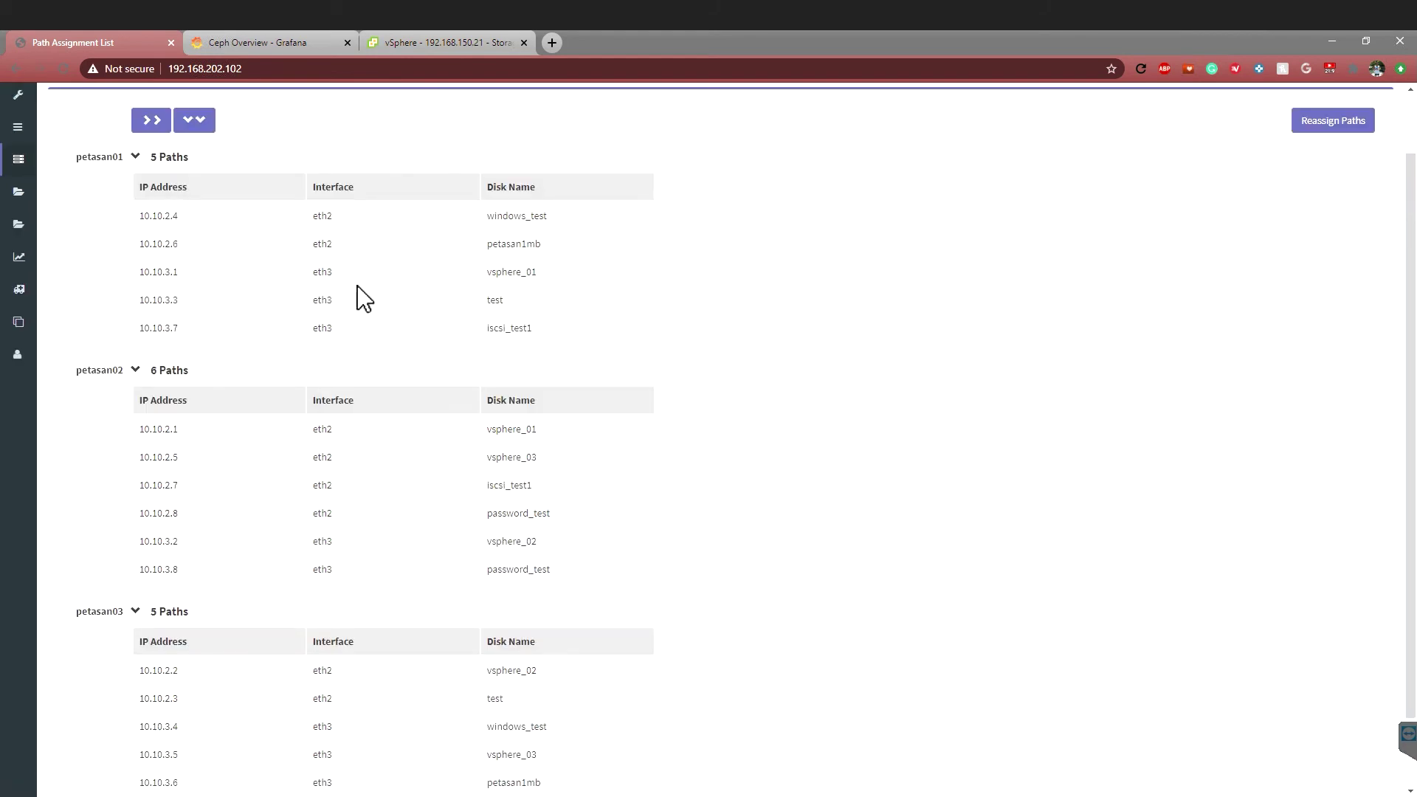
pyautogui.scroll(1, 620, 517)
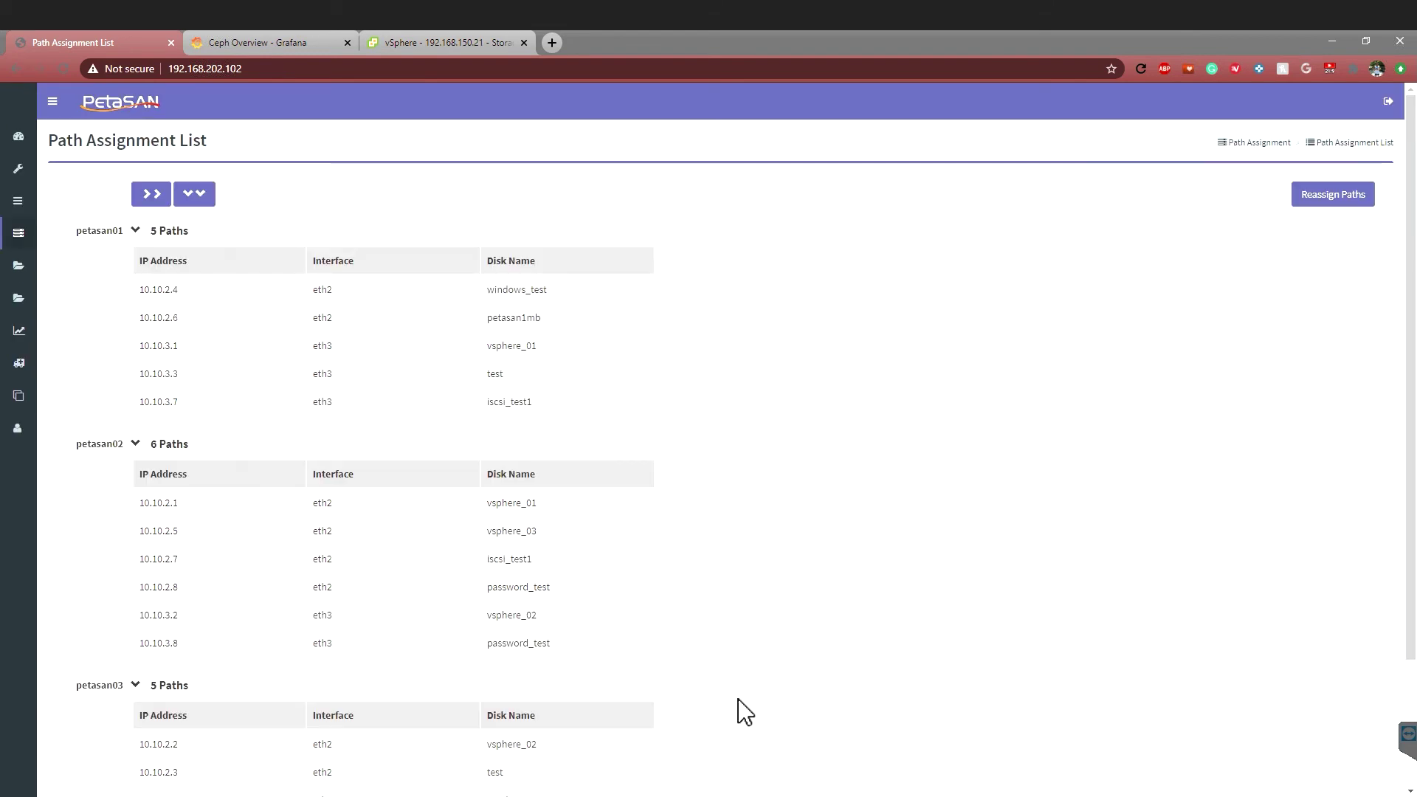
pyautogui.scroll(-2, 737, 707)
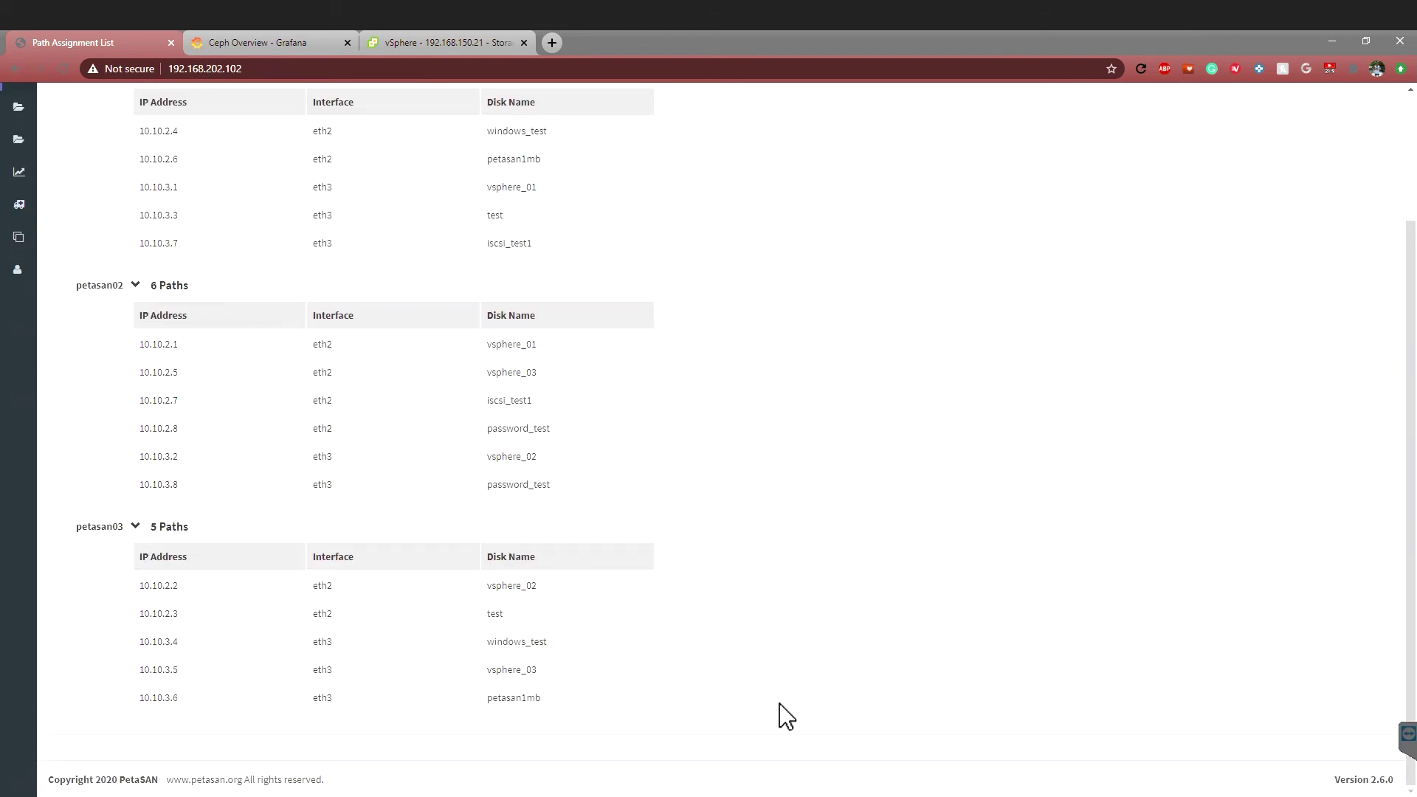
pyautogui.scroll(3, 646, 612)
pyautogui.scroll(-3, 310, 465)
pyautogui.scroll(3, 721, 377)
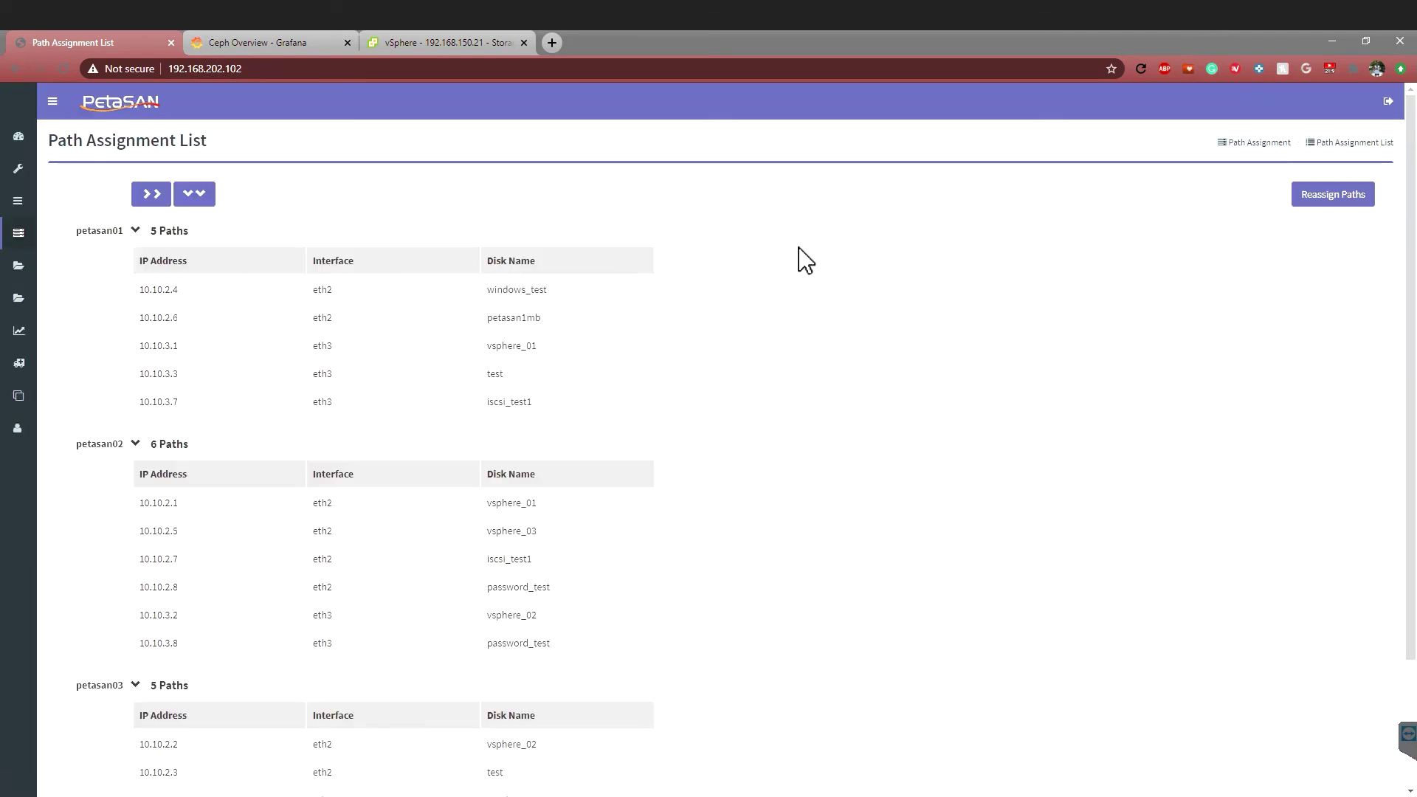
# Step: Open the path reassignment form and switch path assignment from Manual to Automatic to view its distribution options
pyautogui.click(1342, 199)
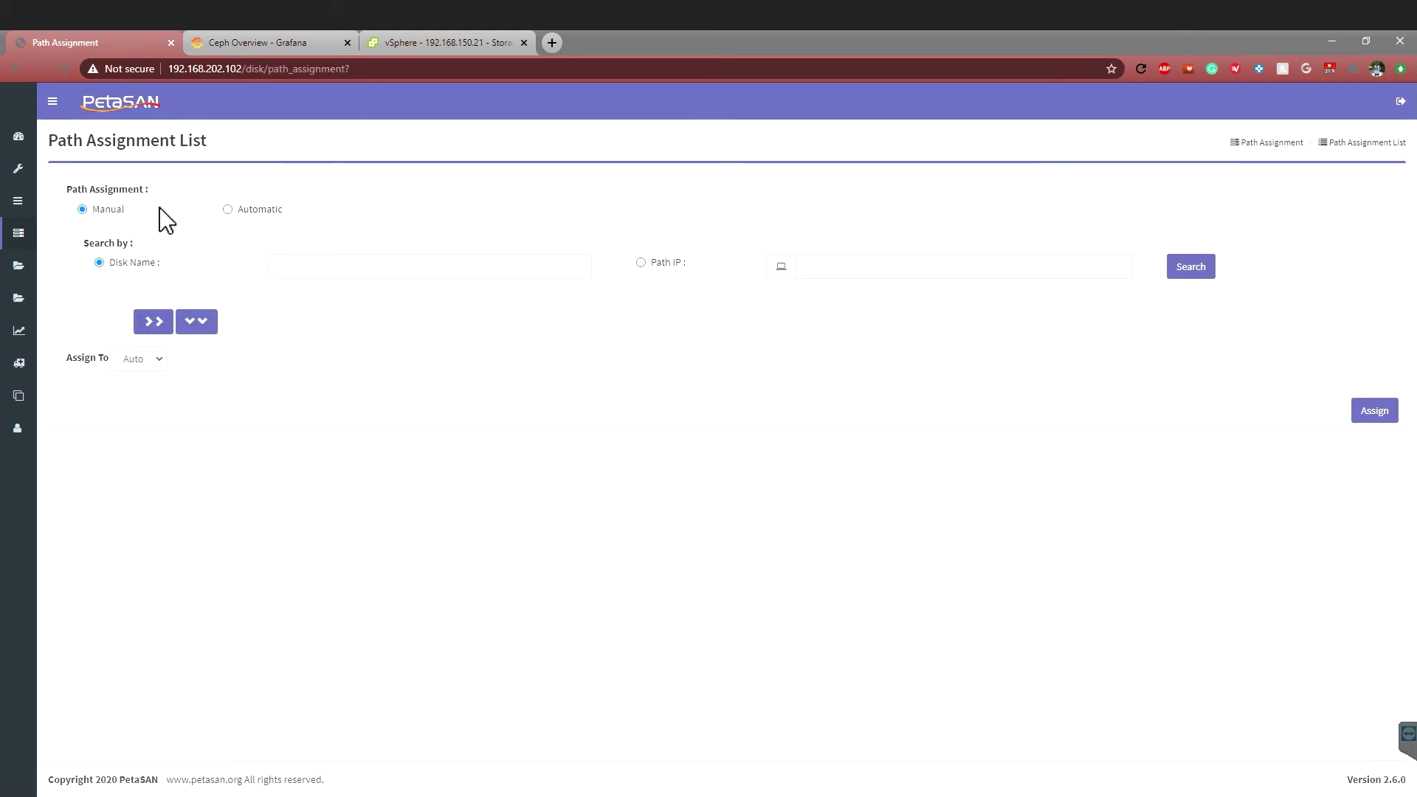
pyautogui.click(247, 213)
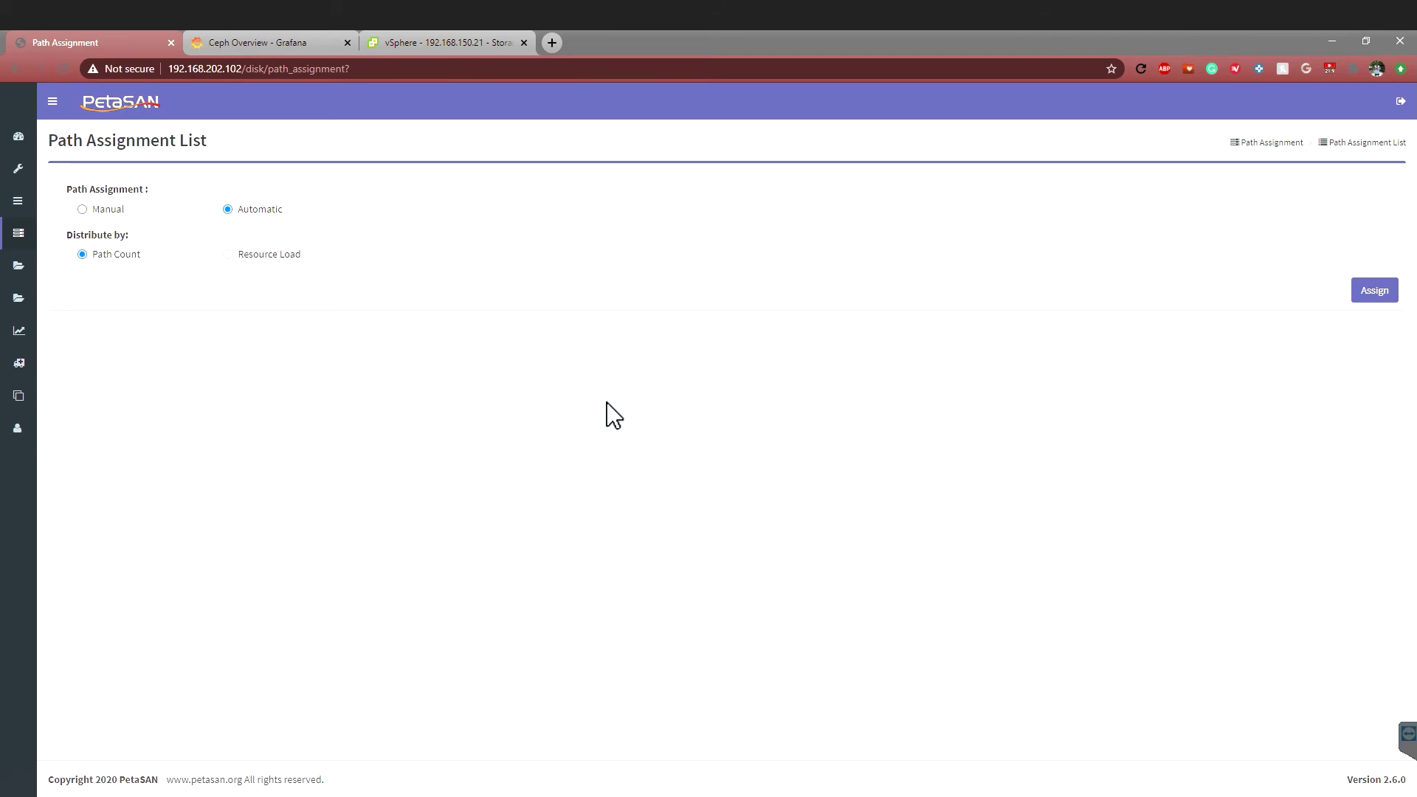
# Step: View the CIFS Shares list, followed by the NFS Exports list
pyautogui.moveTo(39, 244)
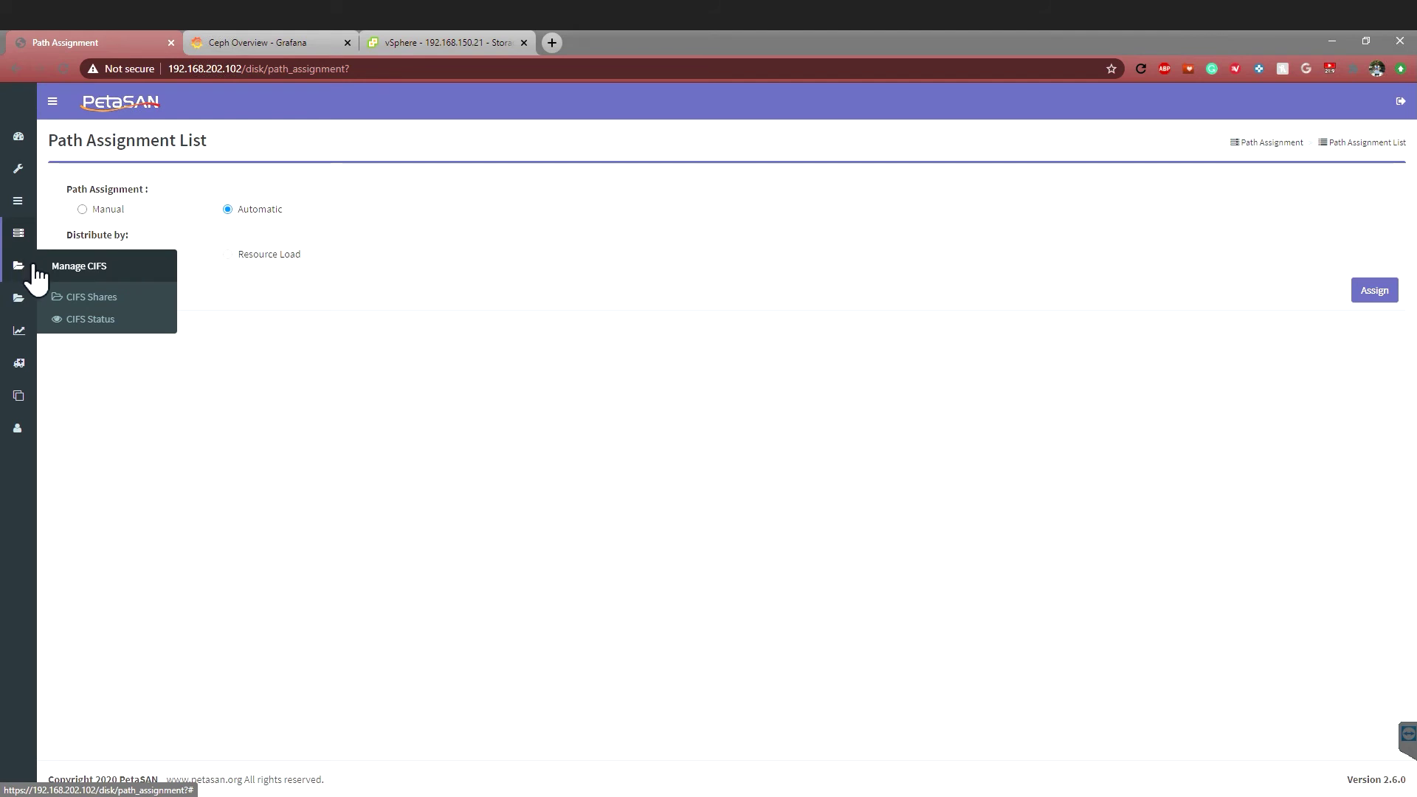
pyautogui.click(103, 298)
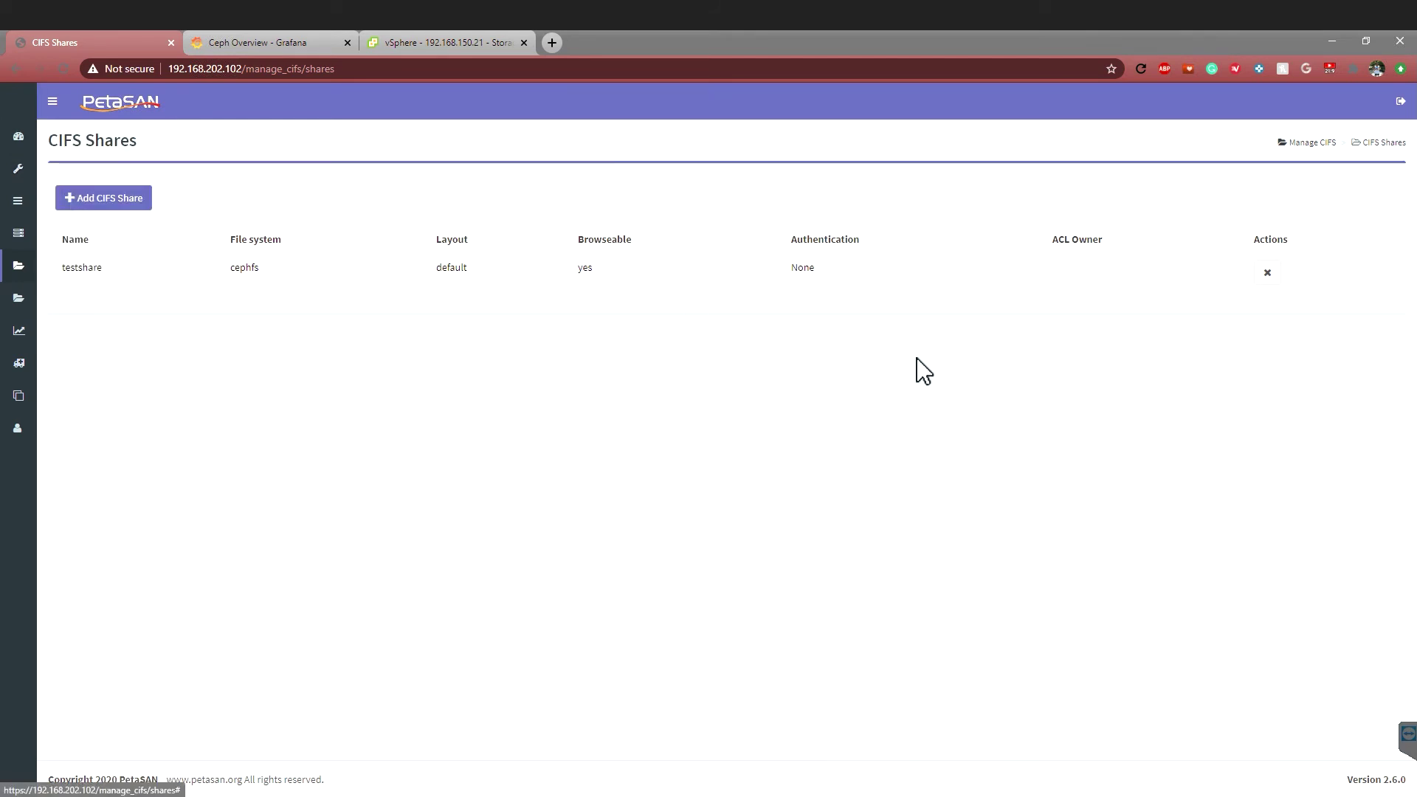
pyautogui.moveTo(19, 303)
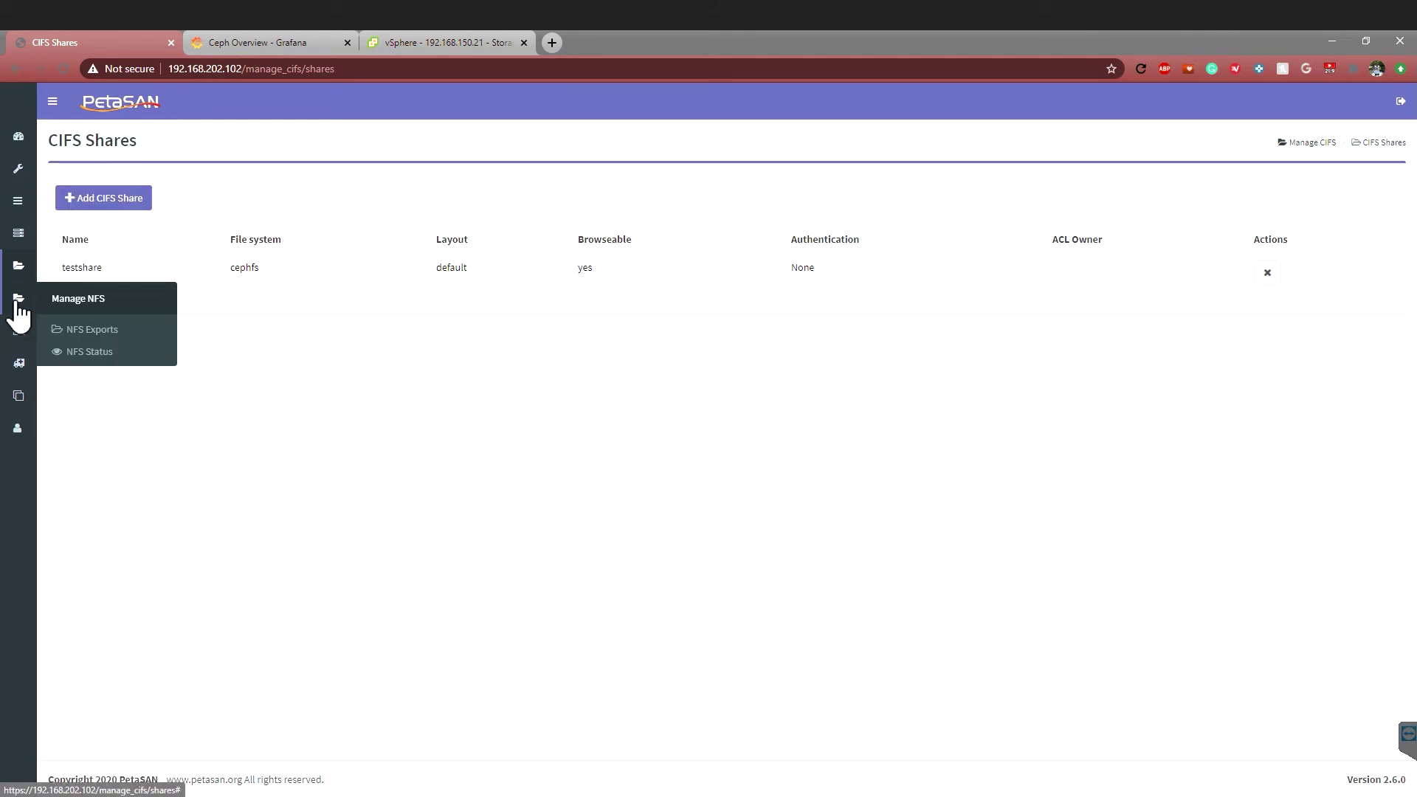
pyautogui.click(105, 326)
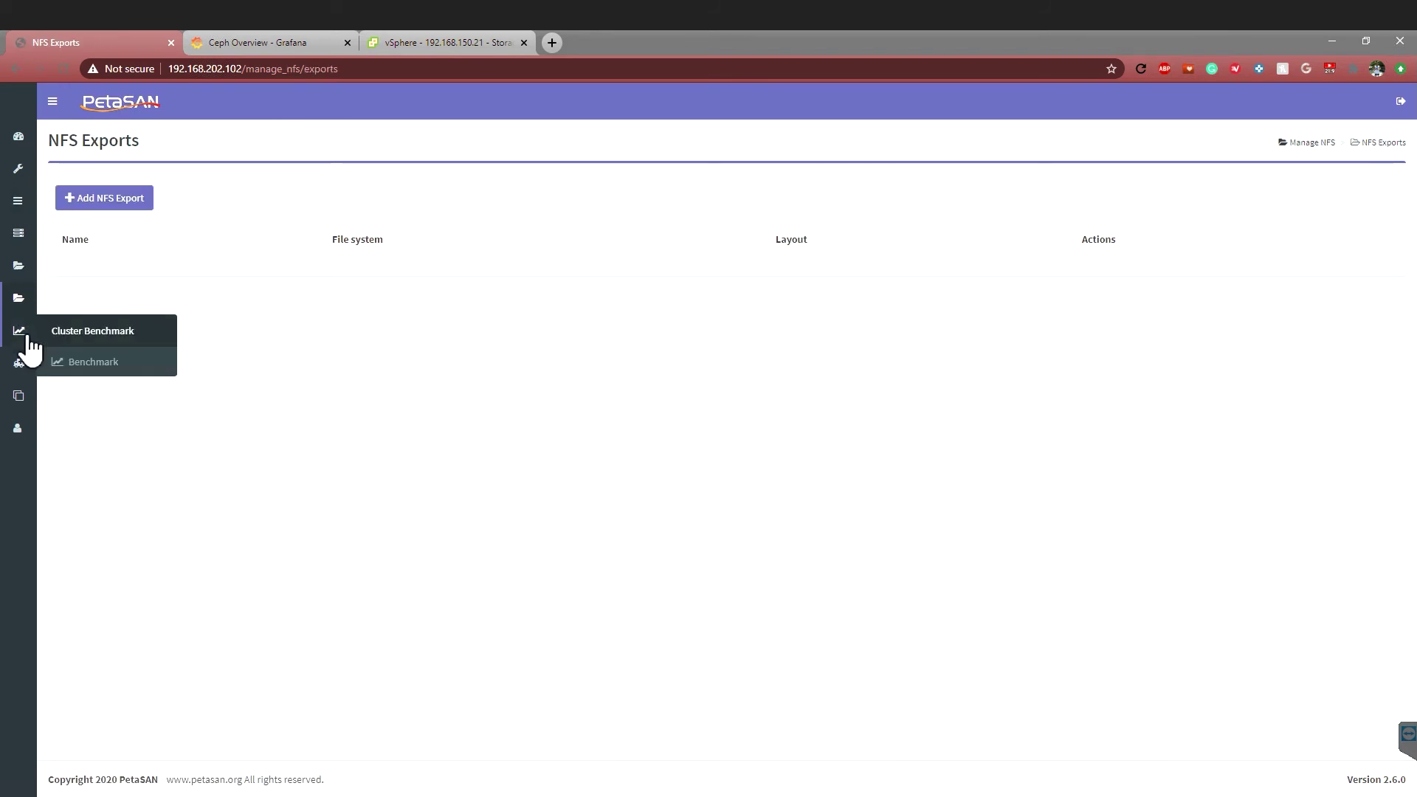
# Step: Open the Cluster Benchmark page and compare its two test types, leaving 4M Throughput rados benchmark selected
pyautogui.moveTo(37, 330)
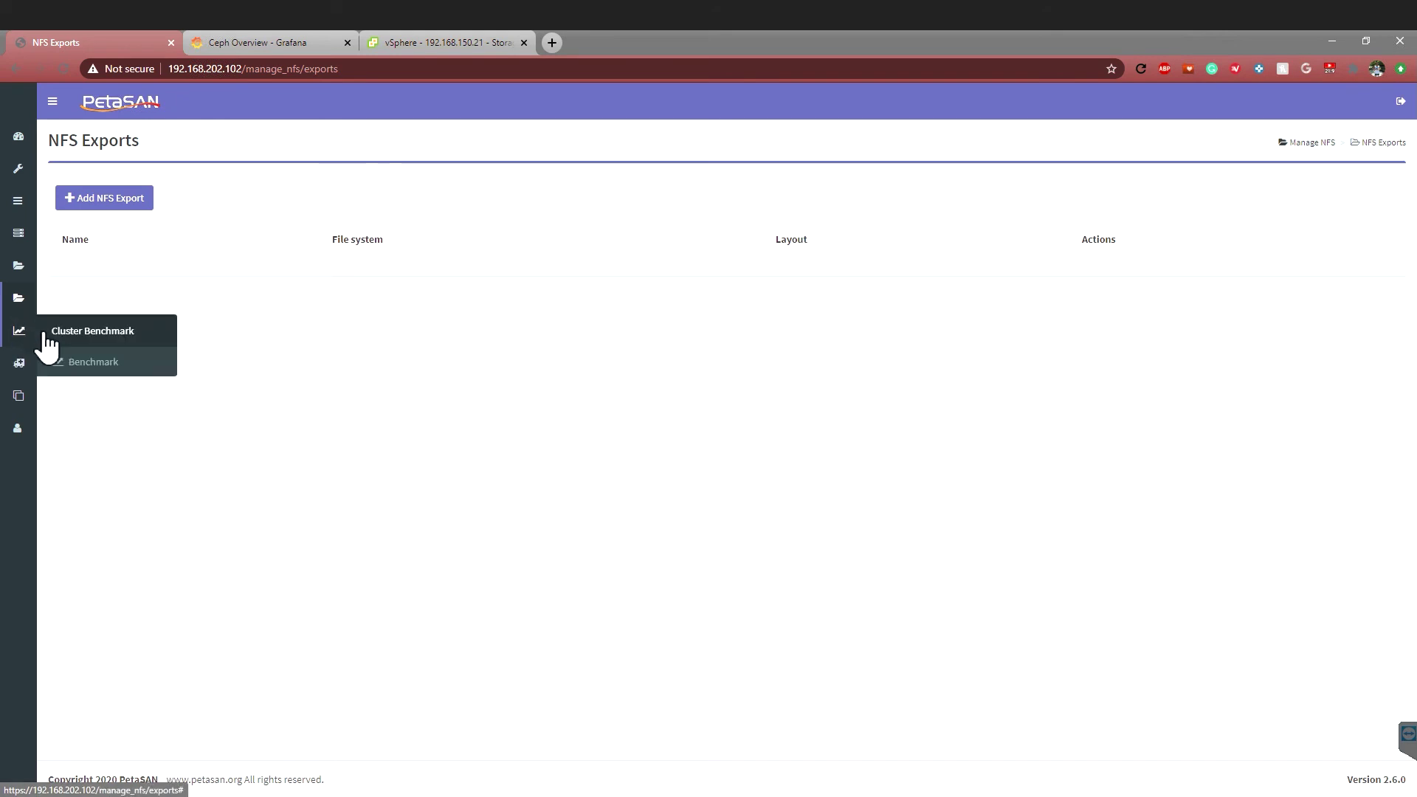
pyautogui.click(101, 366)
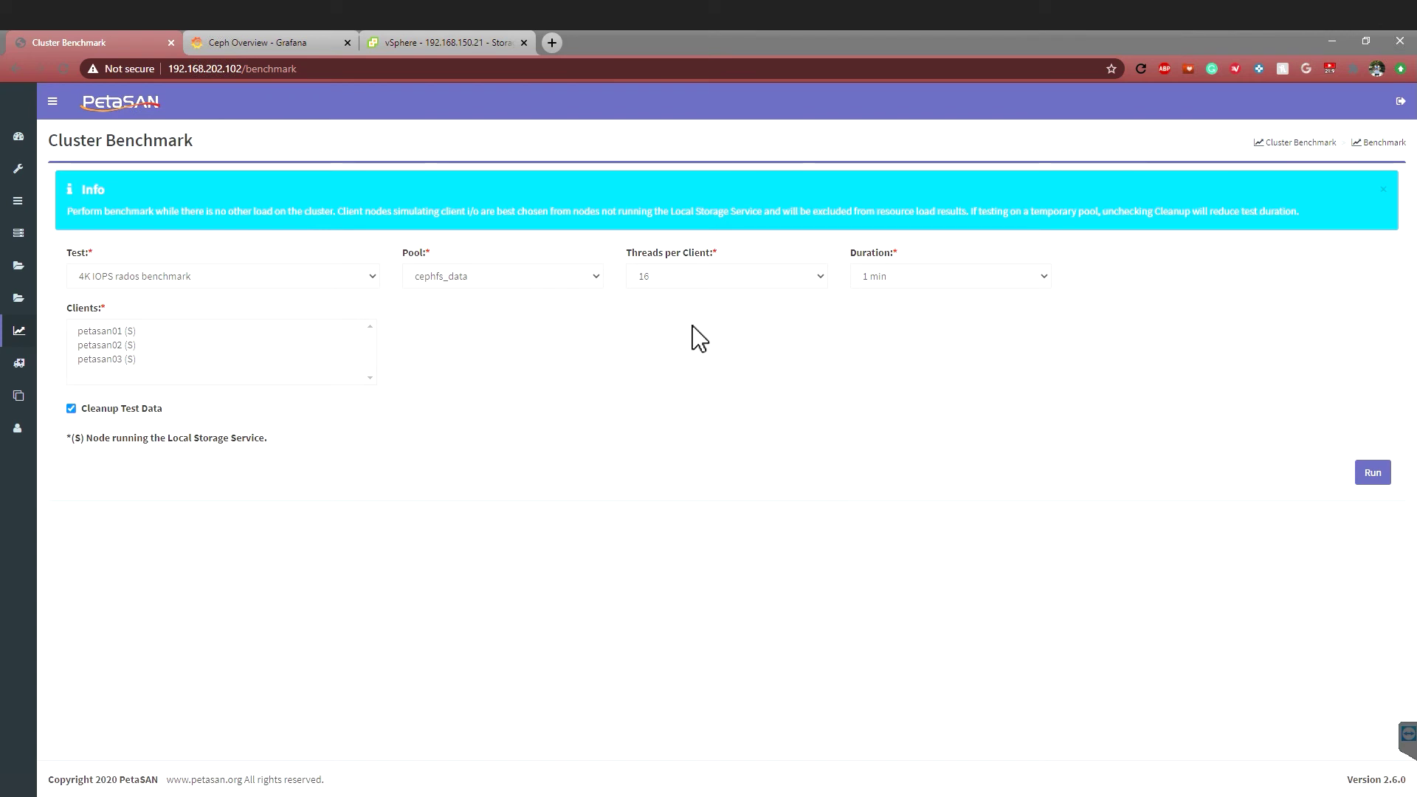
pyautogui.click(272, 275)
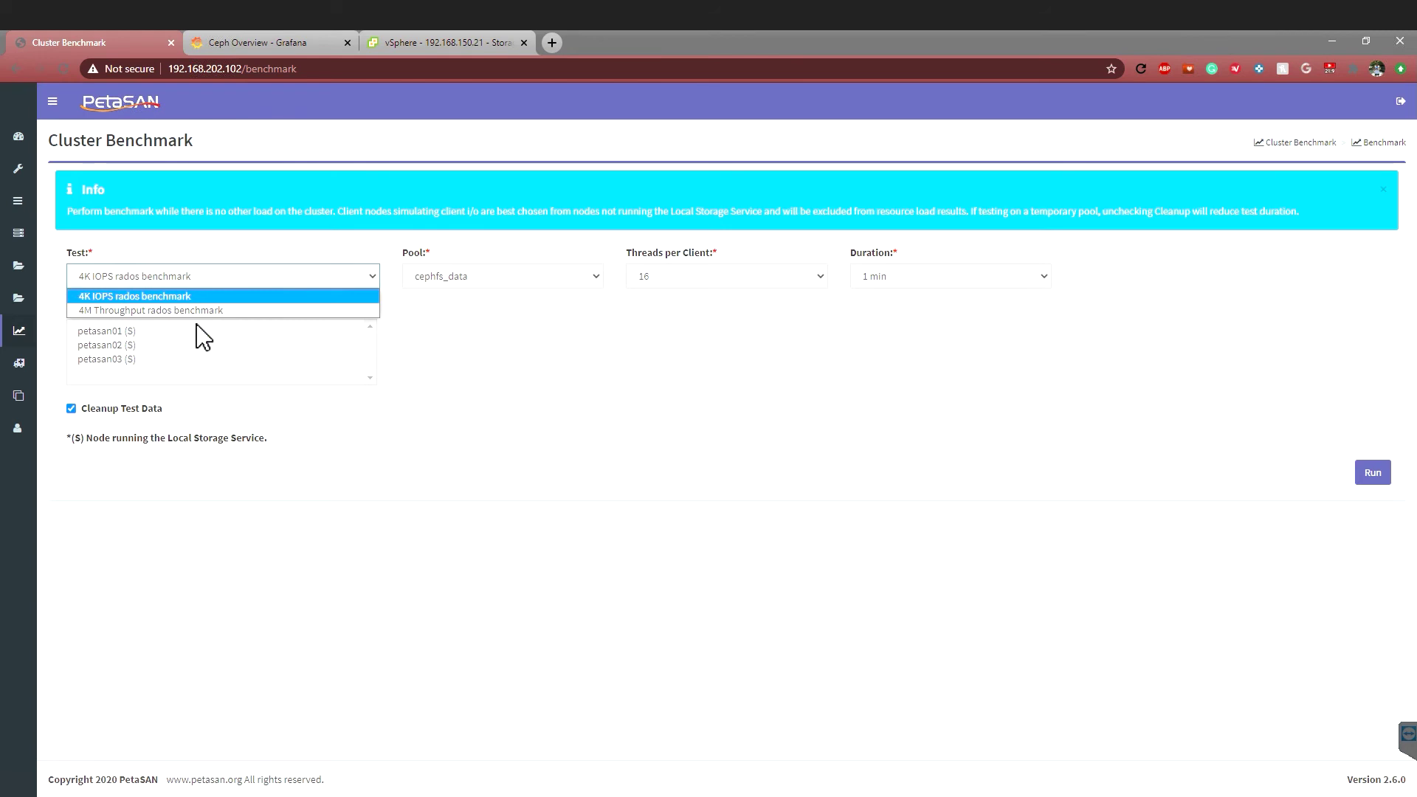
pyautogui.click(122, 310)
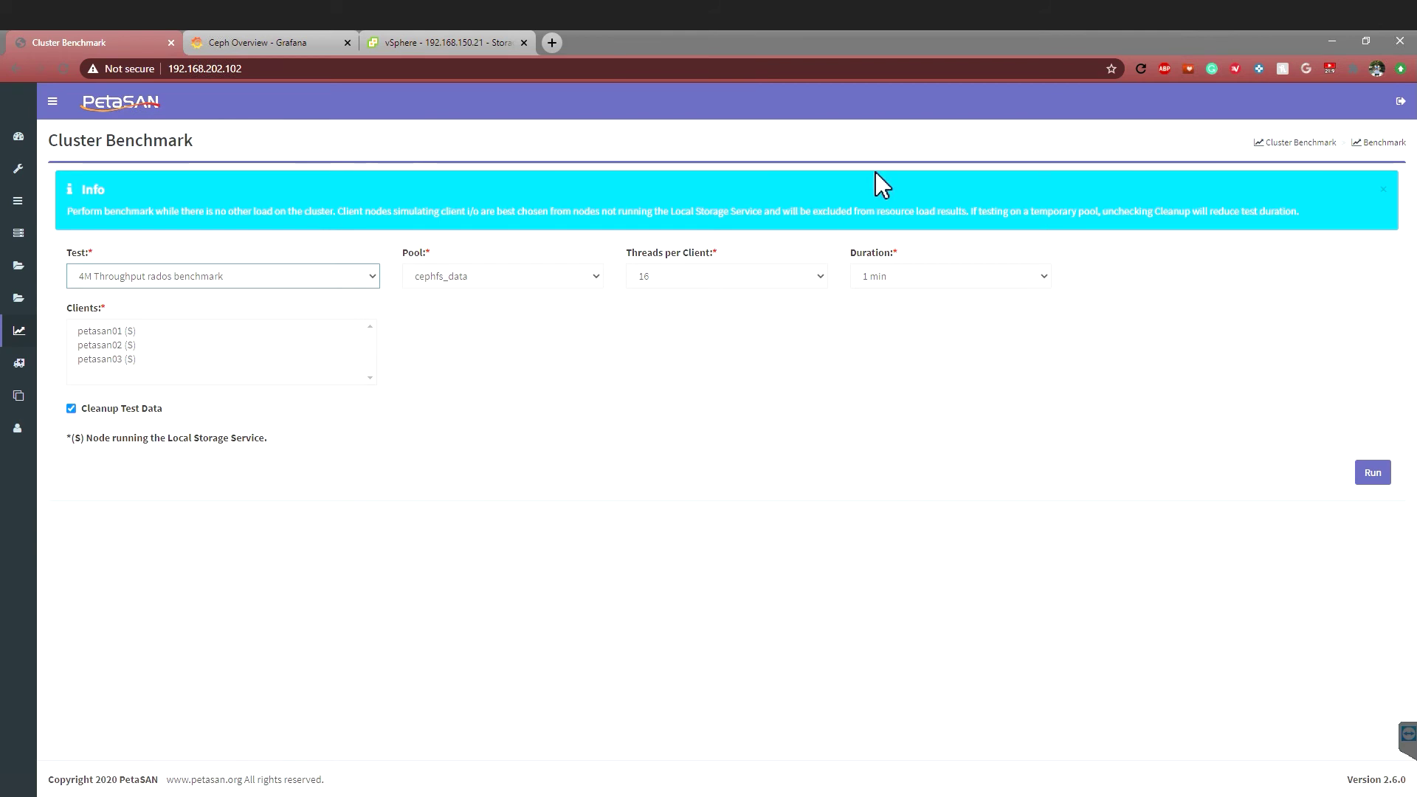
pyautogui.click(309, 279)
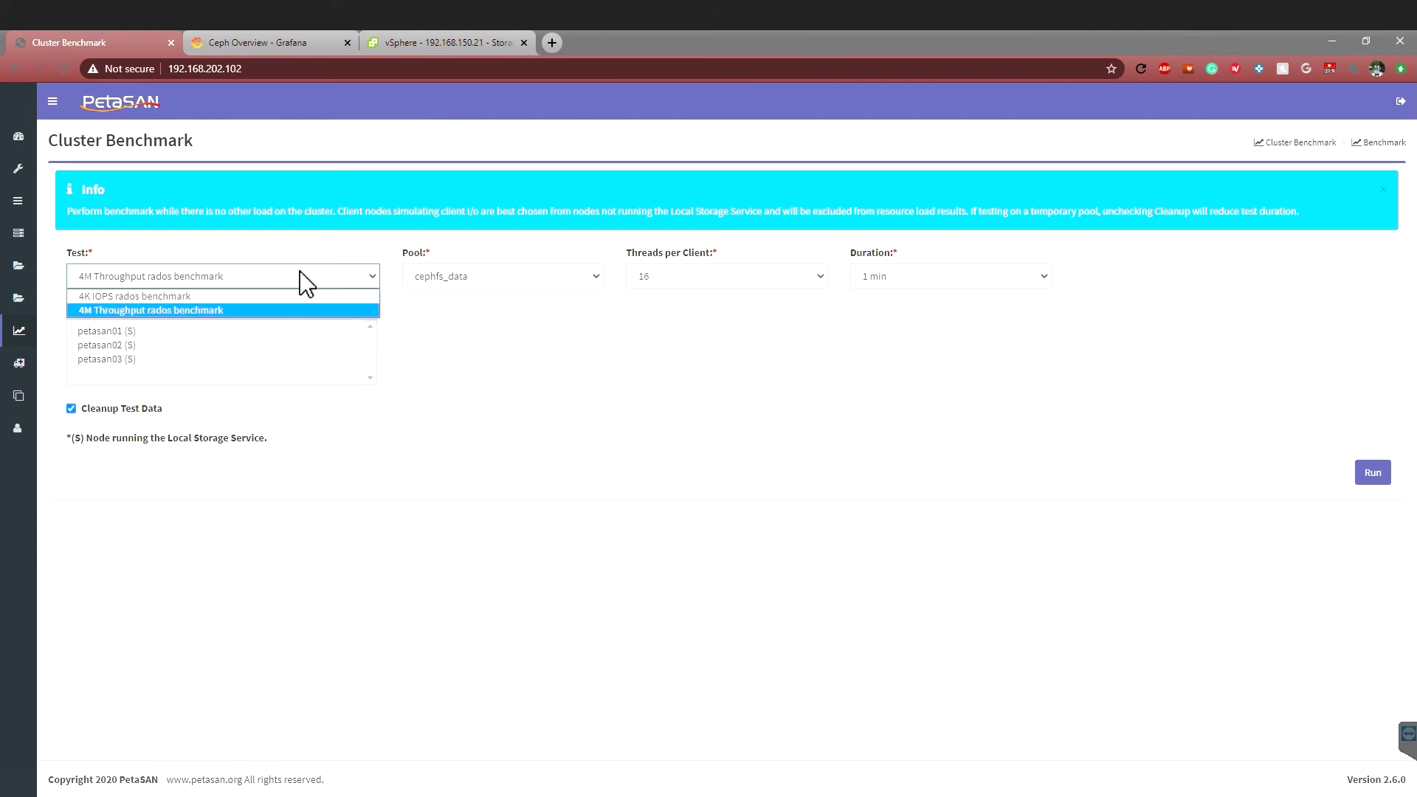
pyautogui.rightClick(295, 271)
pyautogui.click(196, 270)
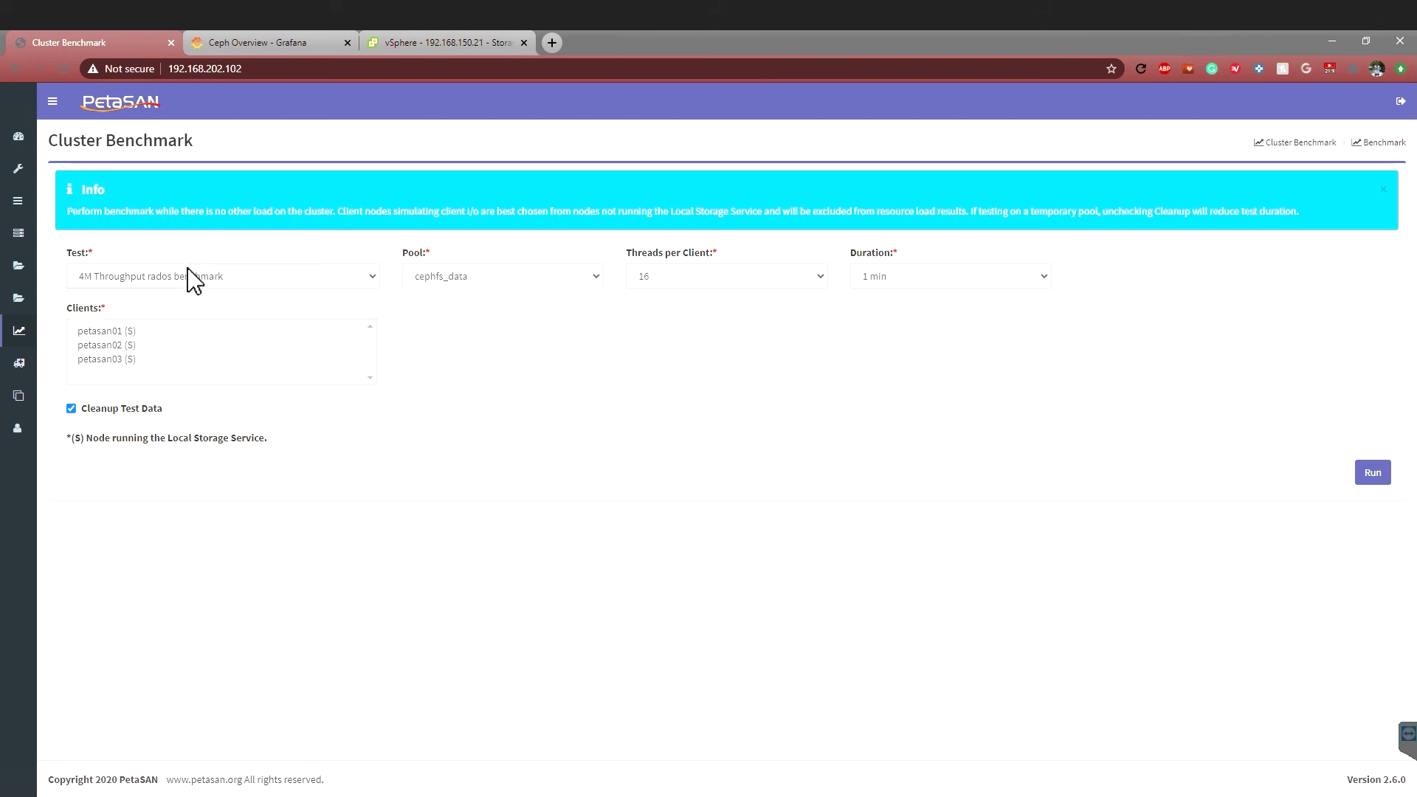
pyautogui.click(191, 278)
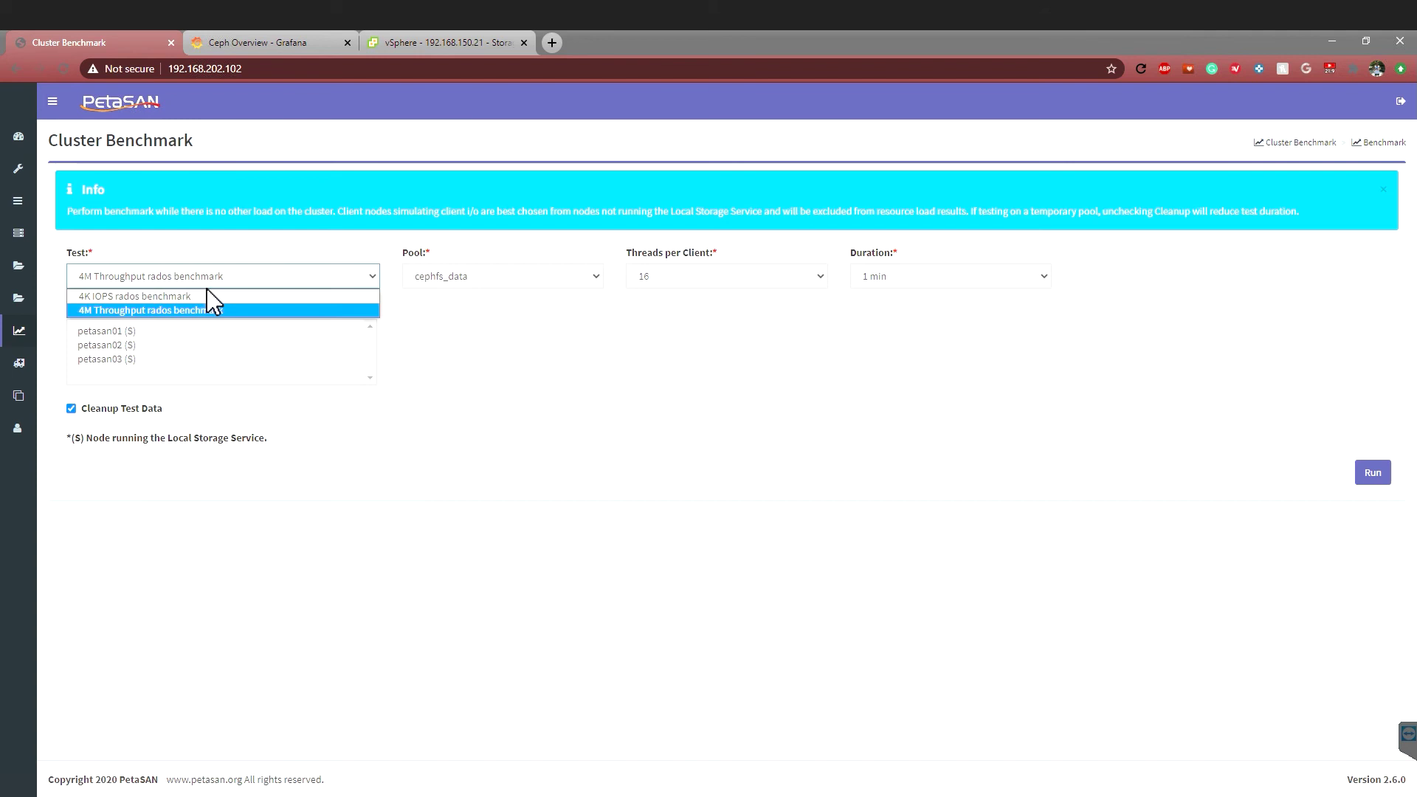
pyautogui.click(265, 298)
pyautogui.click(339, 275)
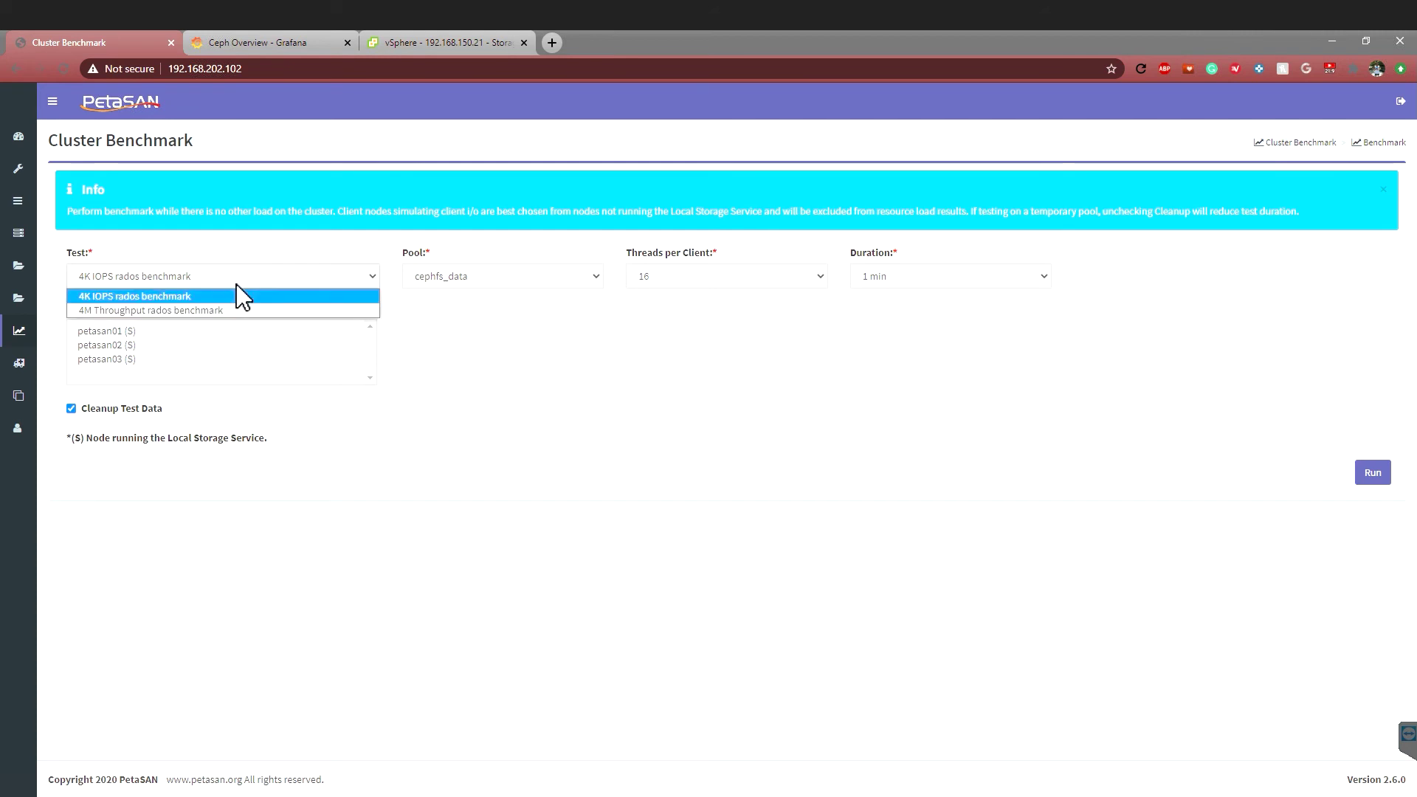
pyautogui.click(247, 308)
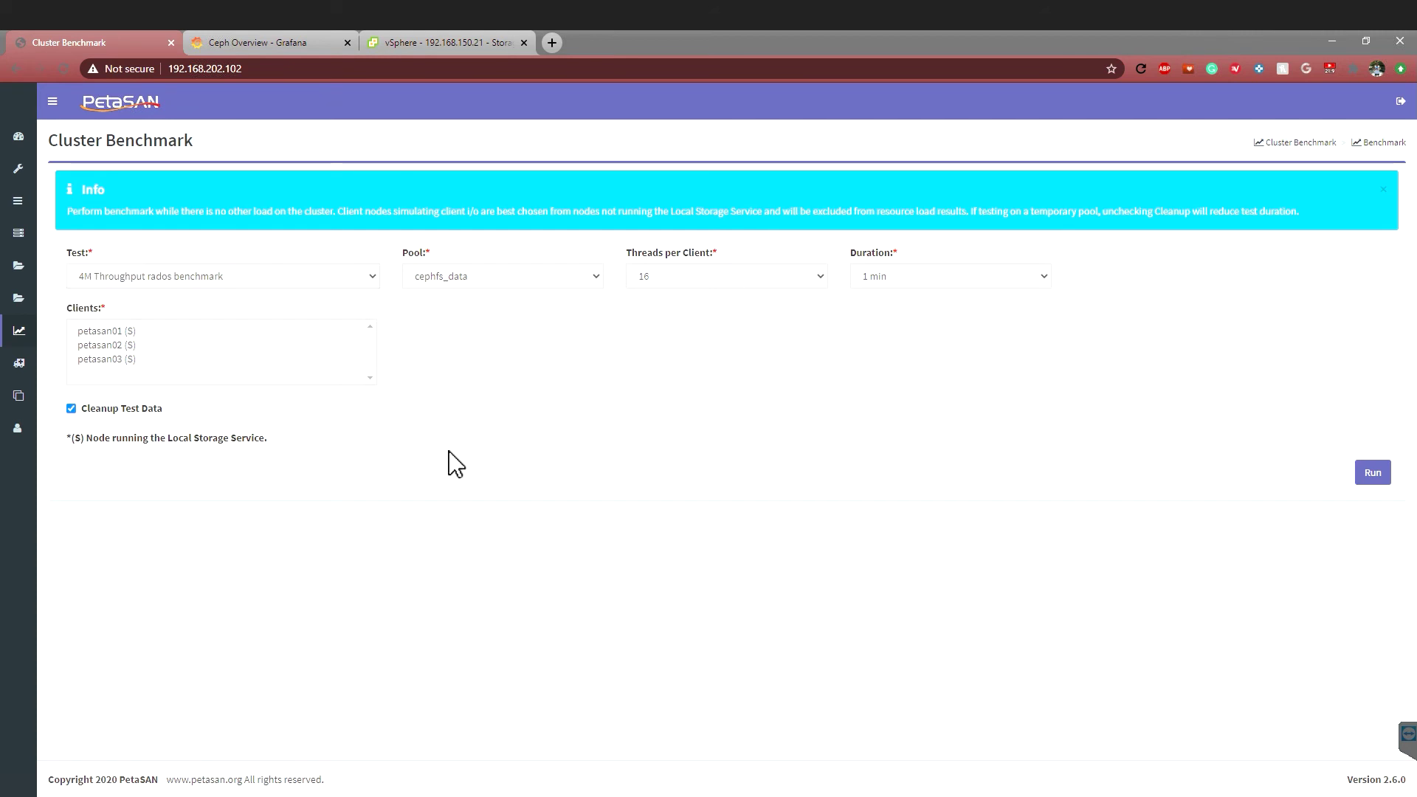
# Step: Open the Cluster Maintenance page and review the fencing and OSD settings
pyautogui.moveTo(32, 371)
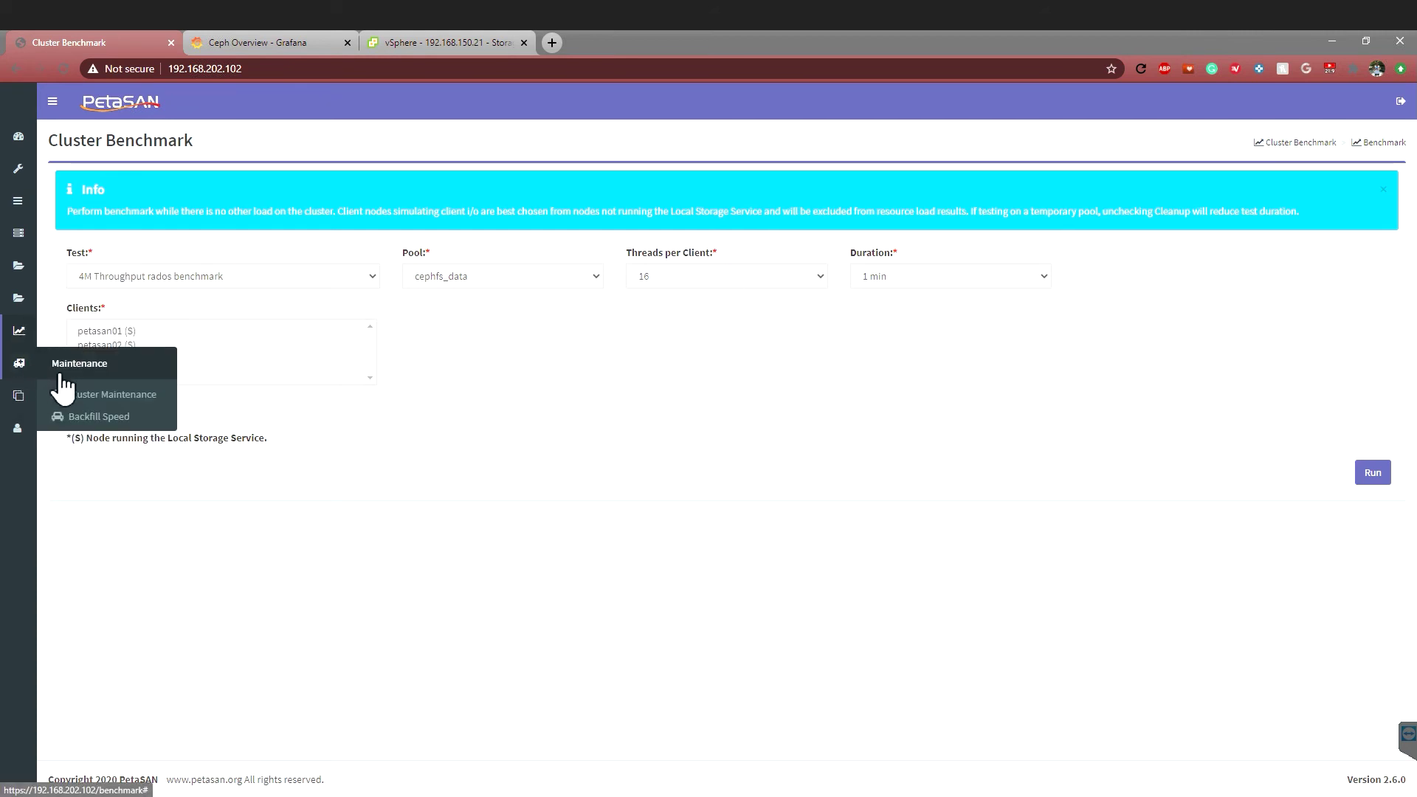
pyautogui.click(62, 398)
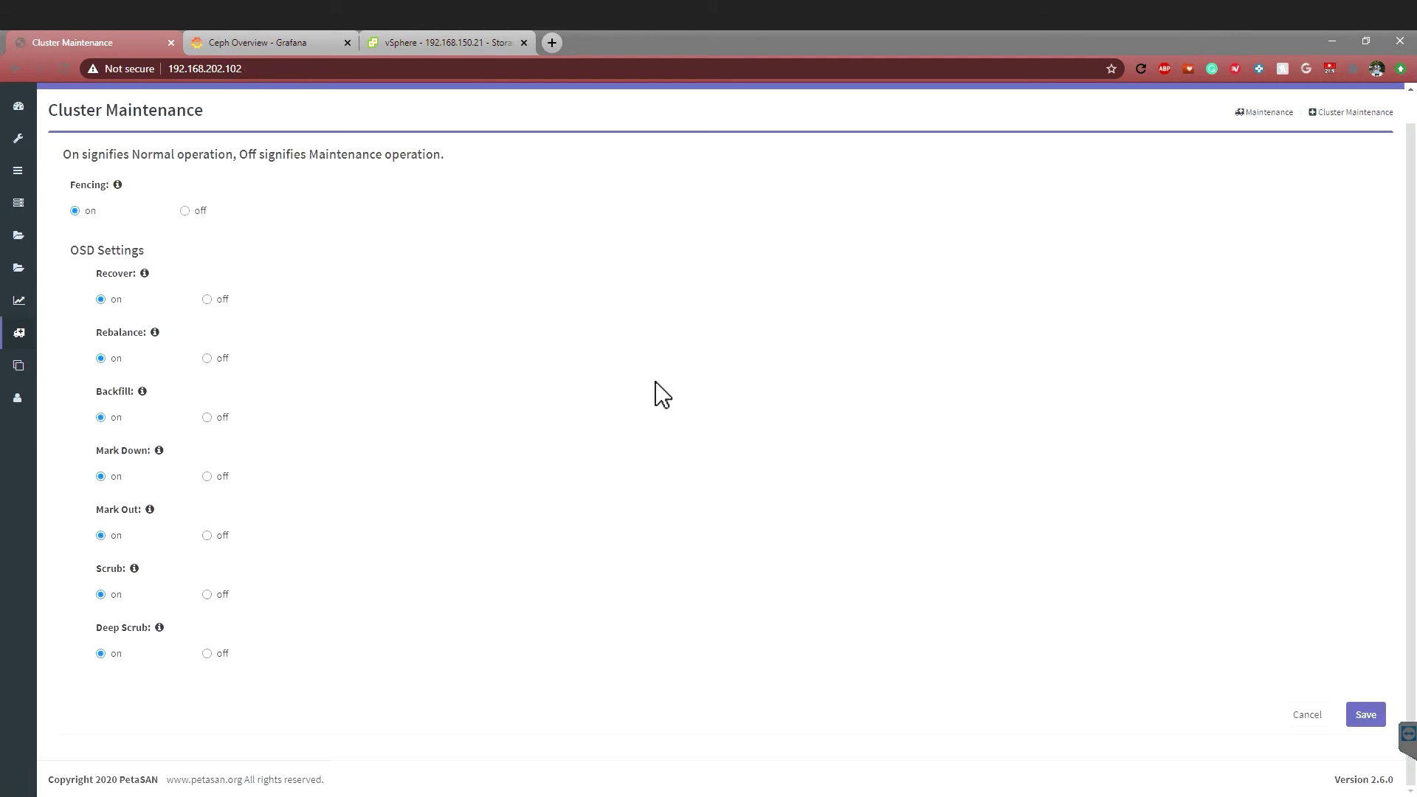
pyautogui.scroll(-1, 639, 465)
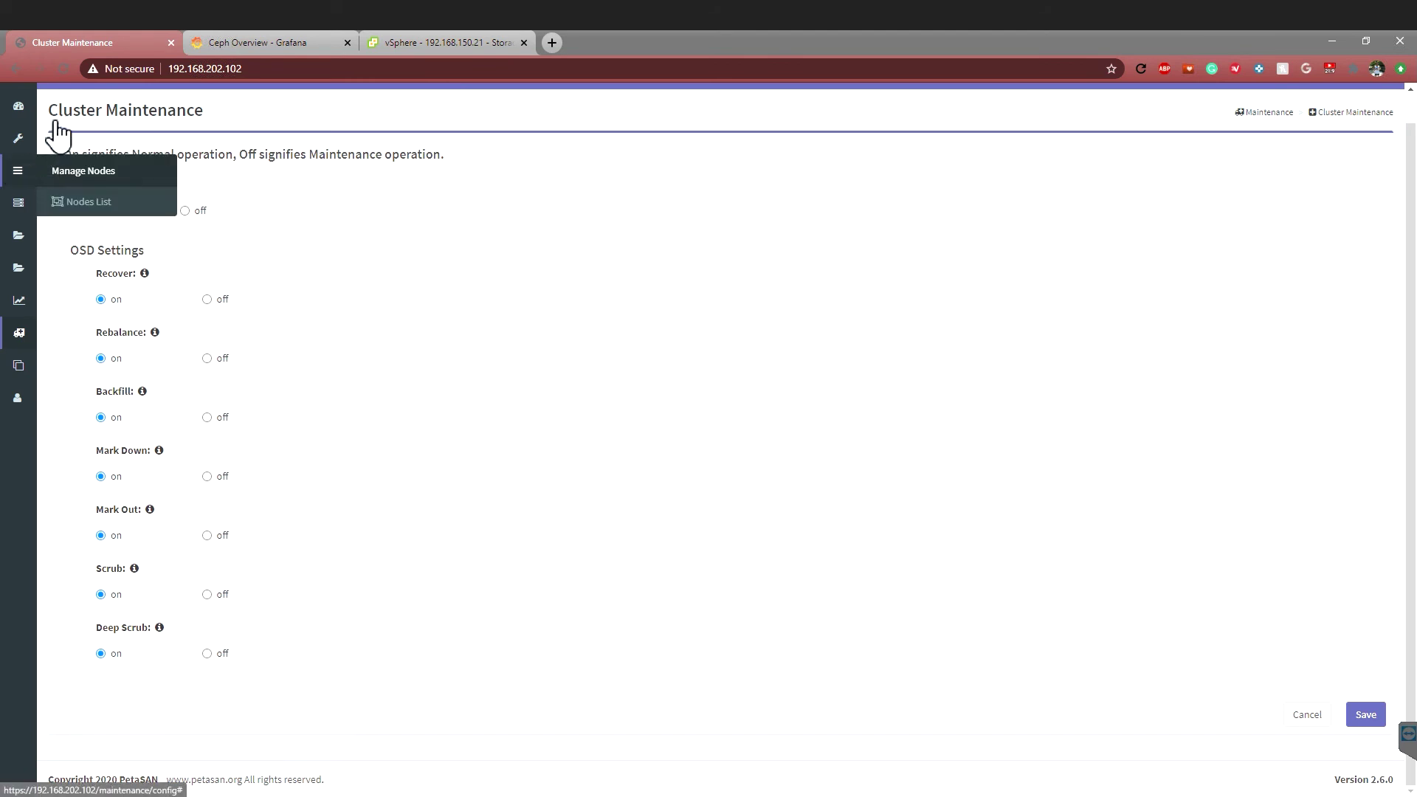
# Step: Open PetaSAN's iSCSI Disks list, check host 192.168.150.22's storage adapters in vSphere, and return to the disk list
pyautogui.click(23, 120)
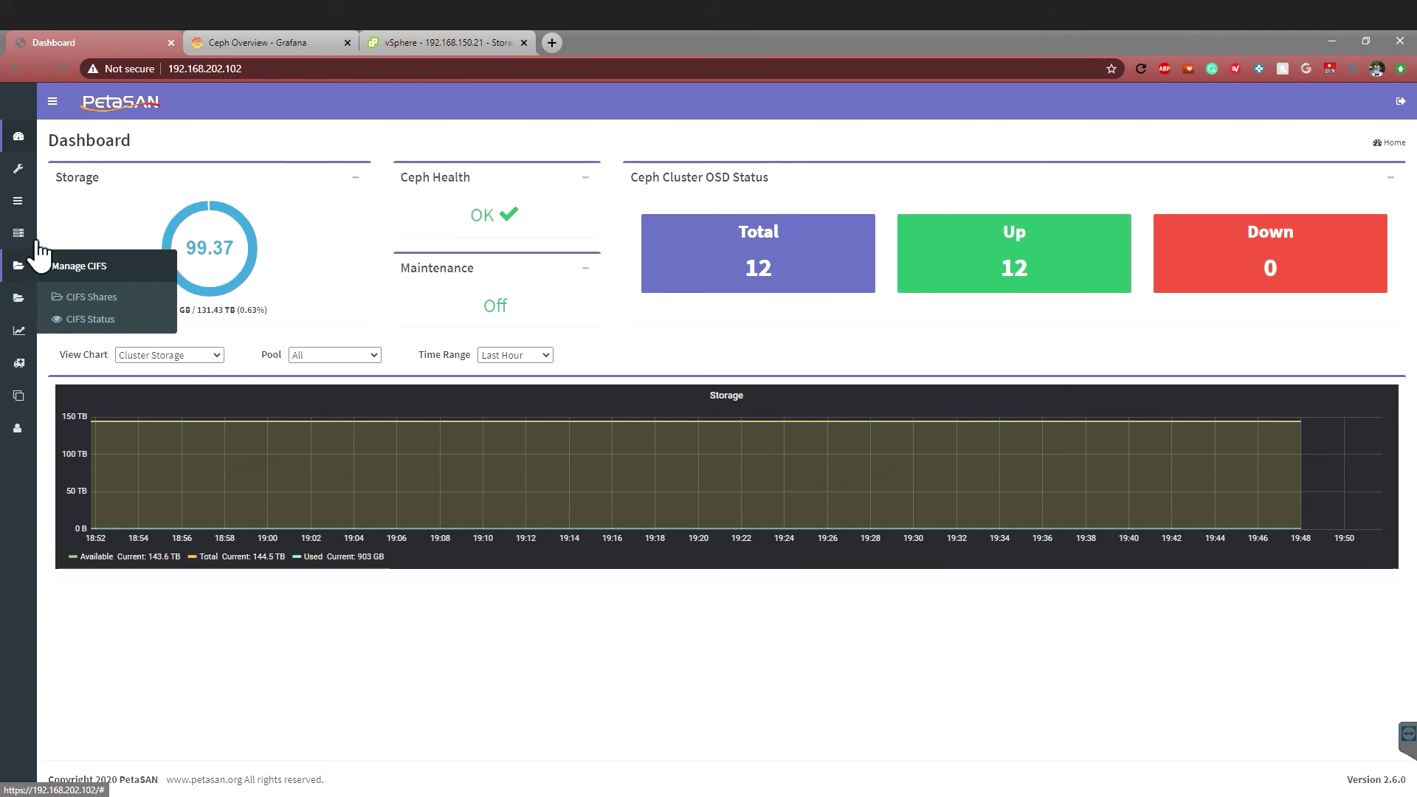
pyautogui.click(89, 266)
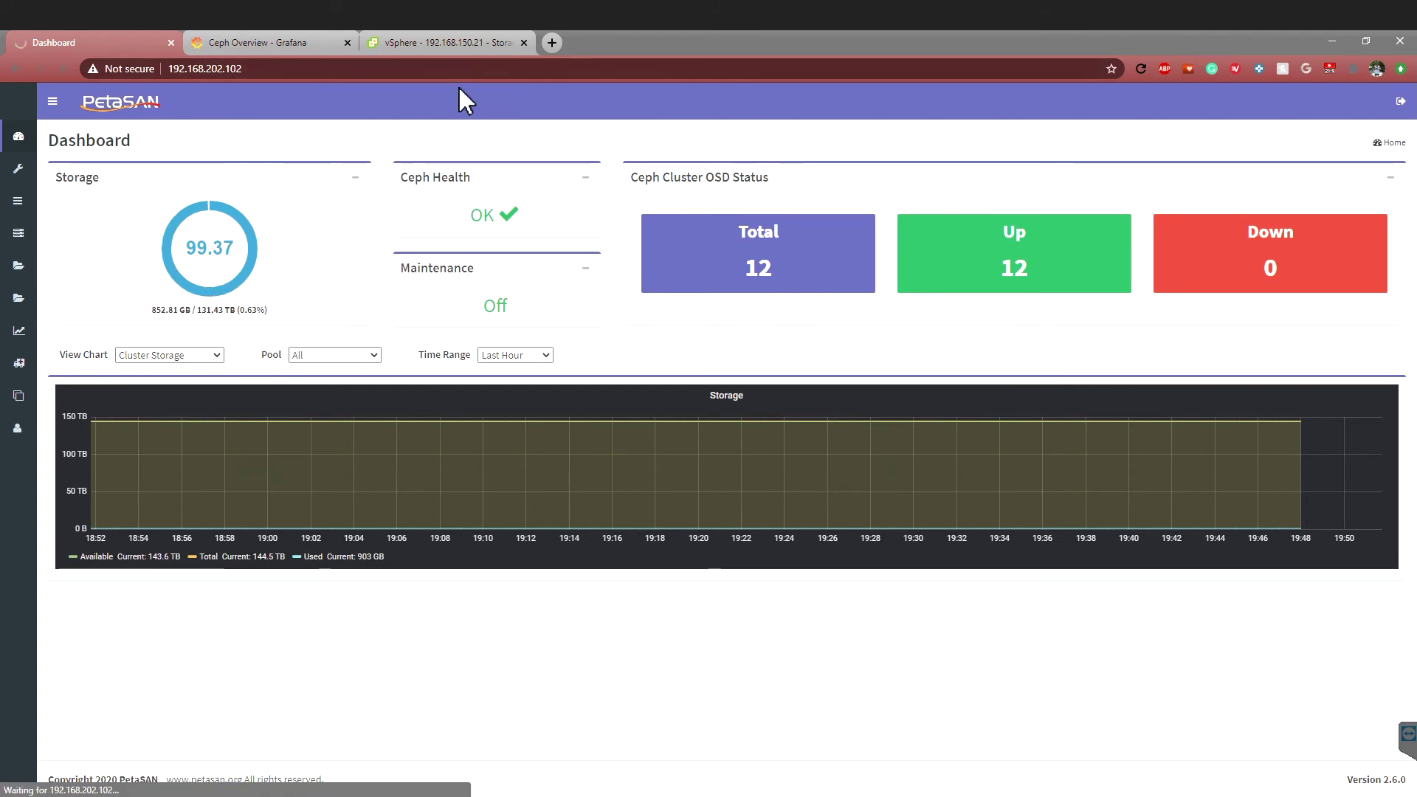
pyautogui.click(459, 38)
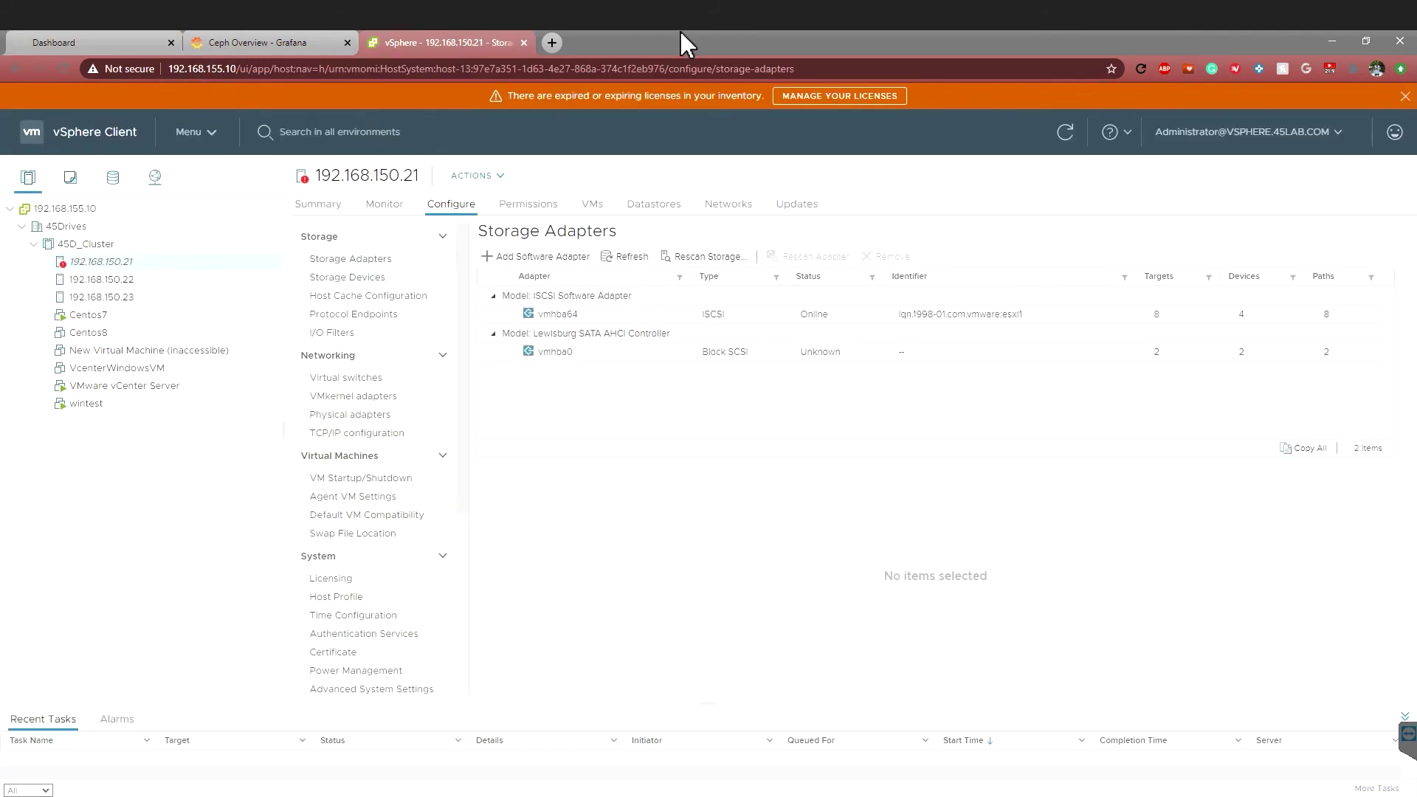
pyautogui.click(104, 280)
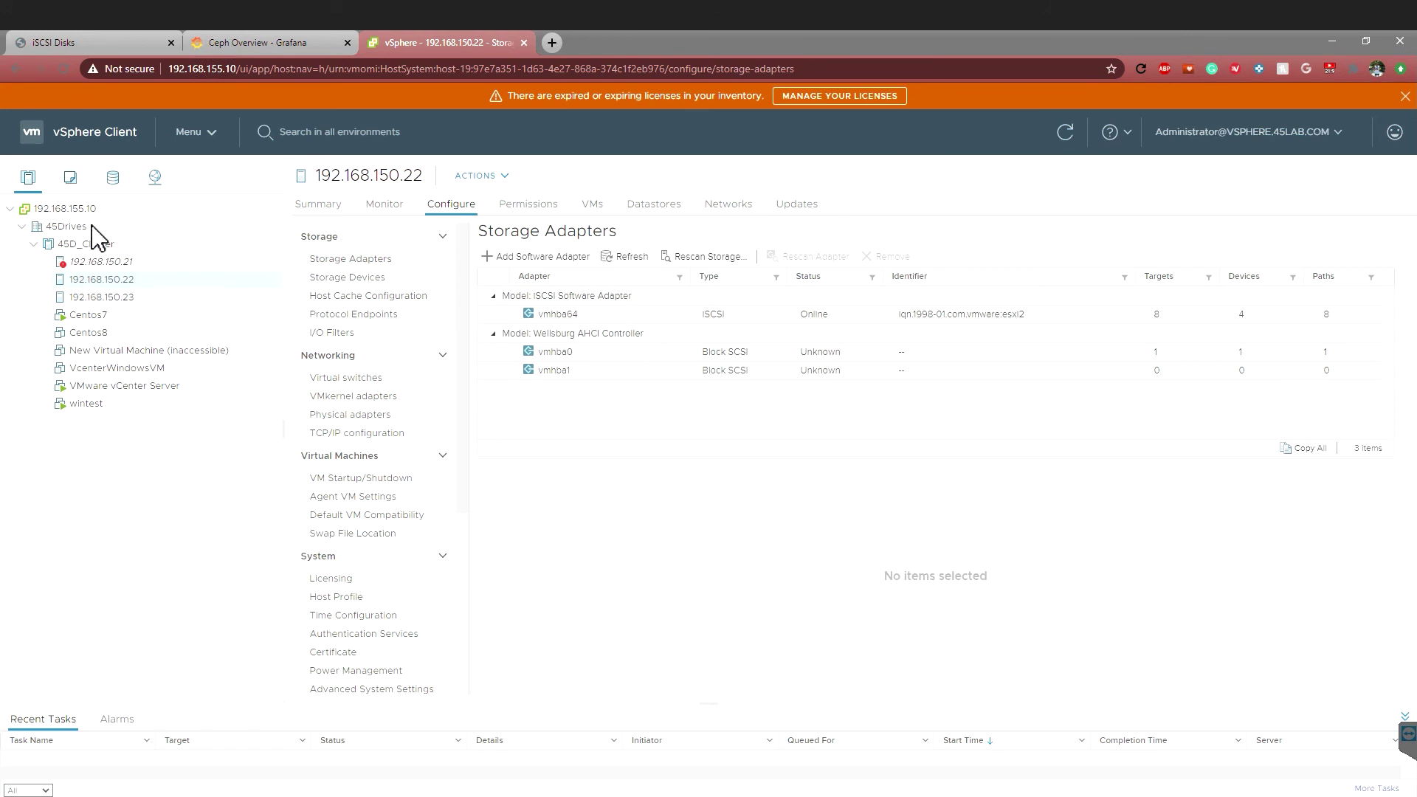
pyautogui.click(47, 40)
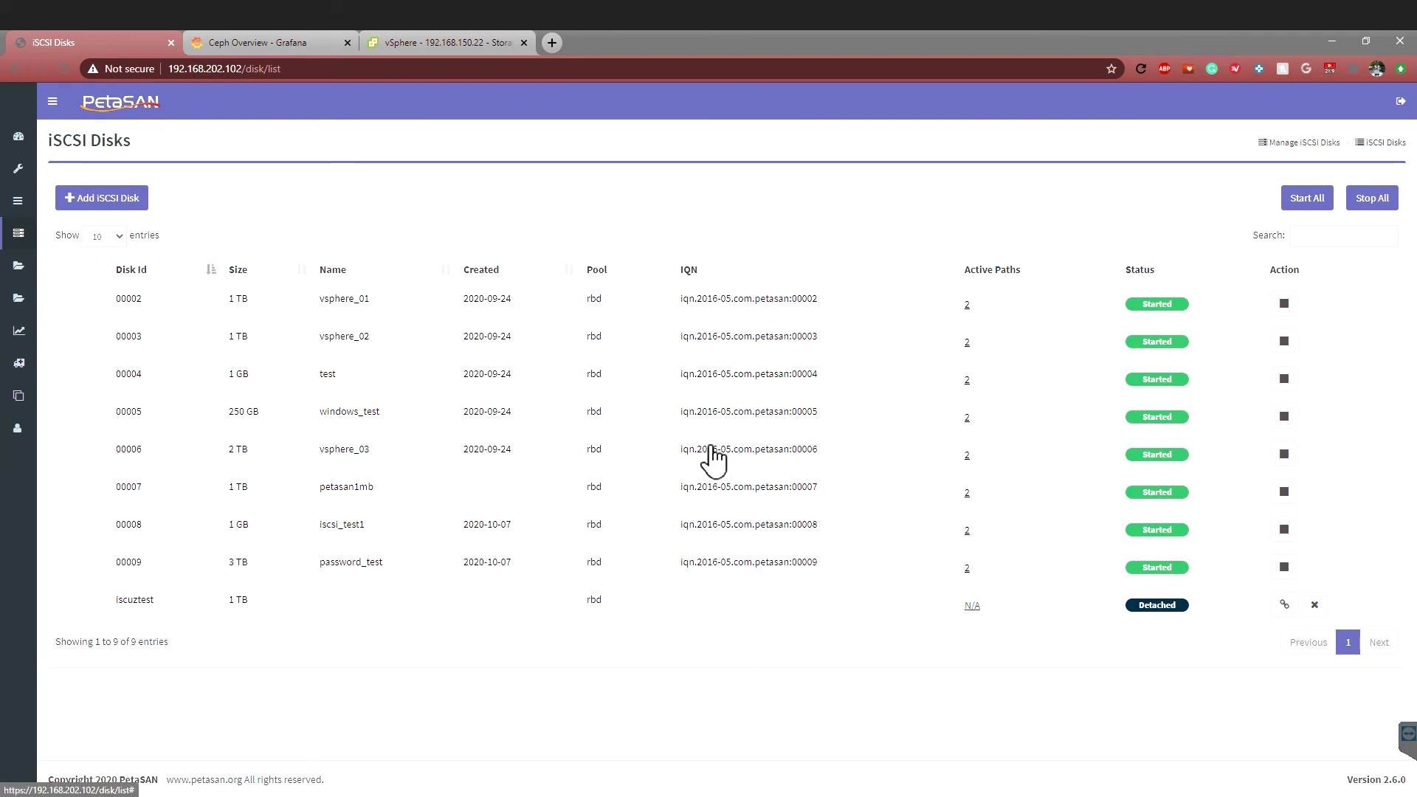
# Step: Switch to vSphere and show the devices of iSCSI adapter vmhba64 on host 192.168.150.23
pyautogui.click(427, 42)
pyautogui.click(82, 299)
pyautogui.click(341, 260)
pyautogui.click(576, 310)
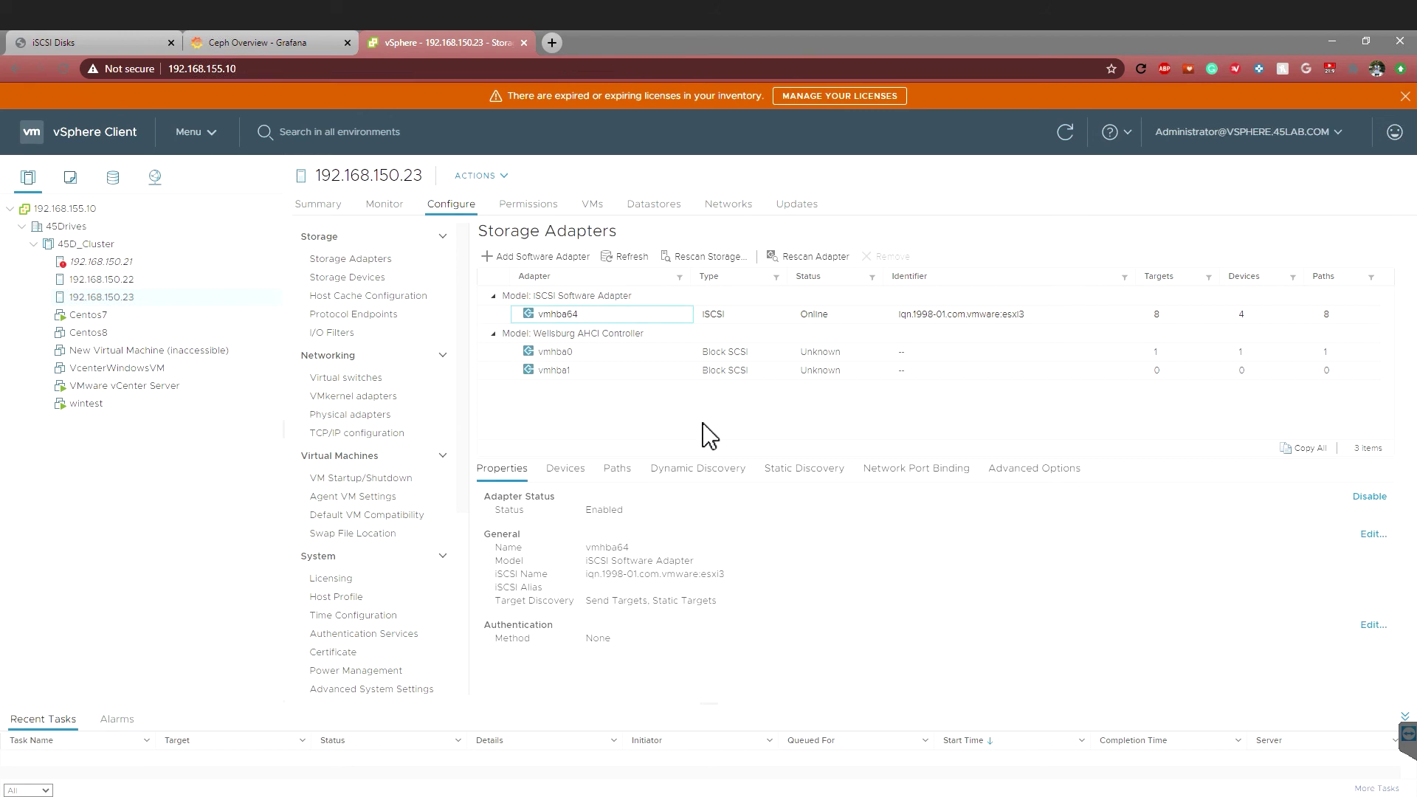
pyautogui.click(564, 481)
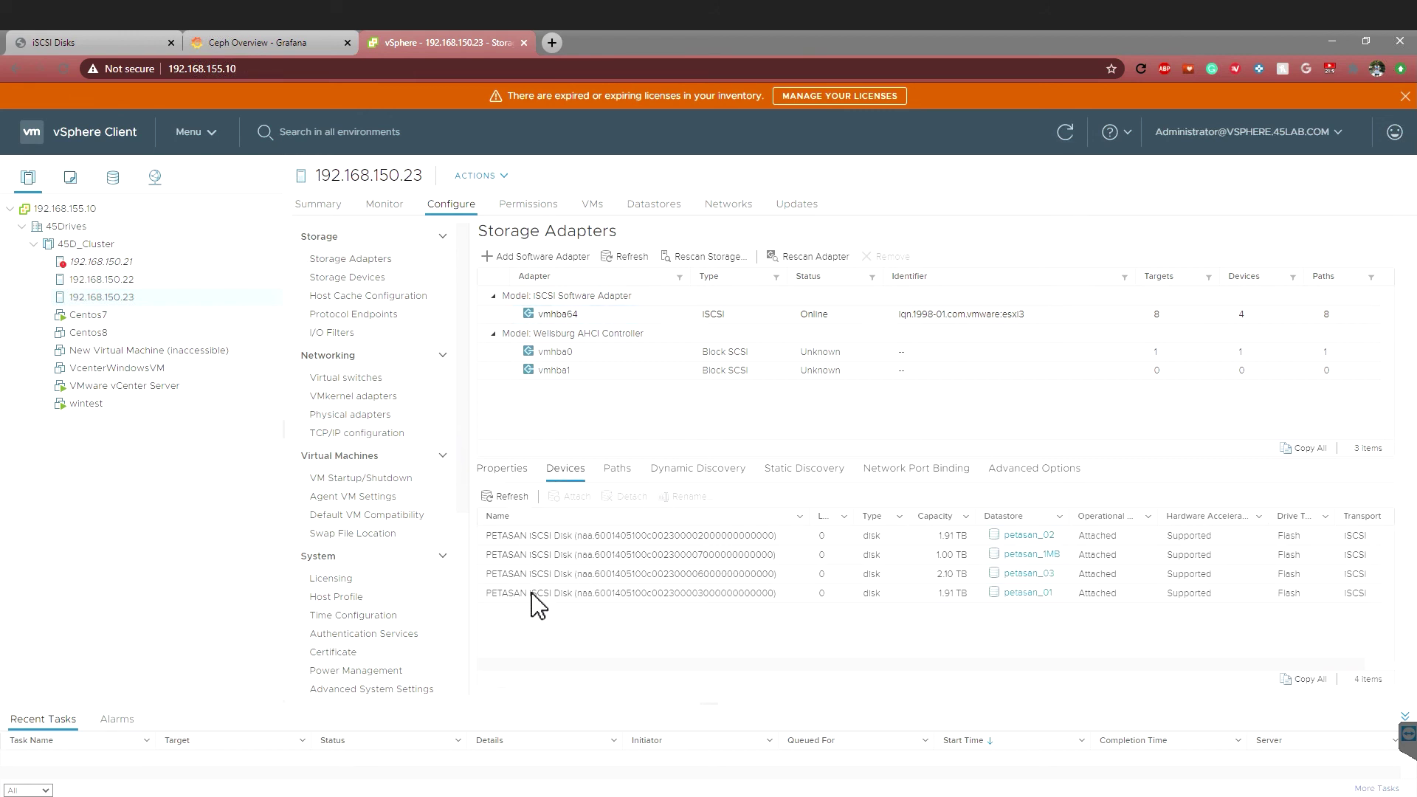
# Step: Examine the targets and status of vmhba64's iSCSI paths on host 192.168.150.23
pyautogui.click(626, 476)
pyautogui.scroll(-1, 1004, 593)
pyautogui.scroll(1, 1229, 669)
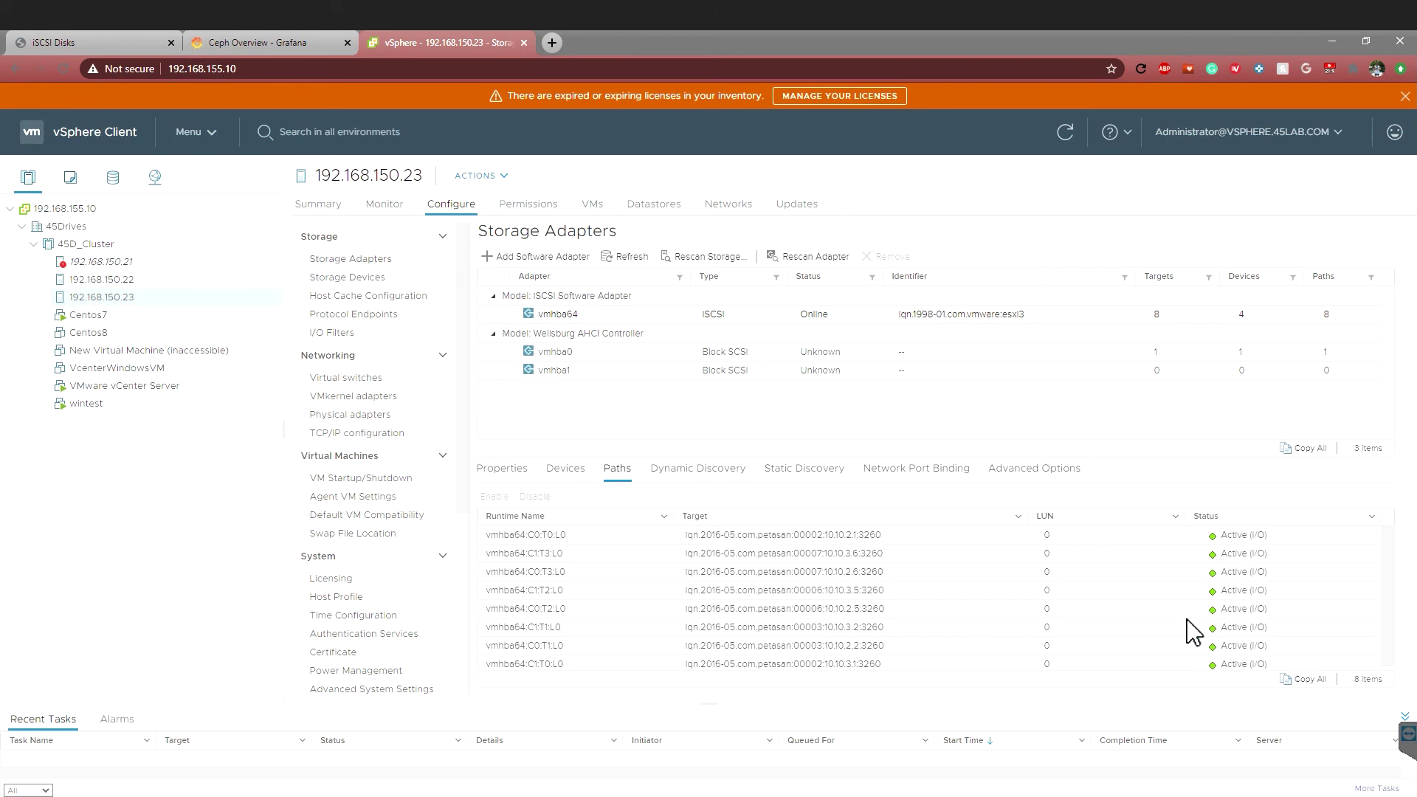
pyautogui.scroll(-1, 1130, 597)
pyautogui.scroll(1, 1181, 561)
pyautogui.scroll(-1, 1100, 598)
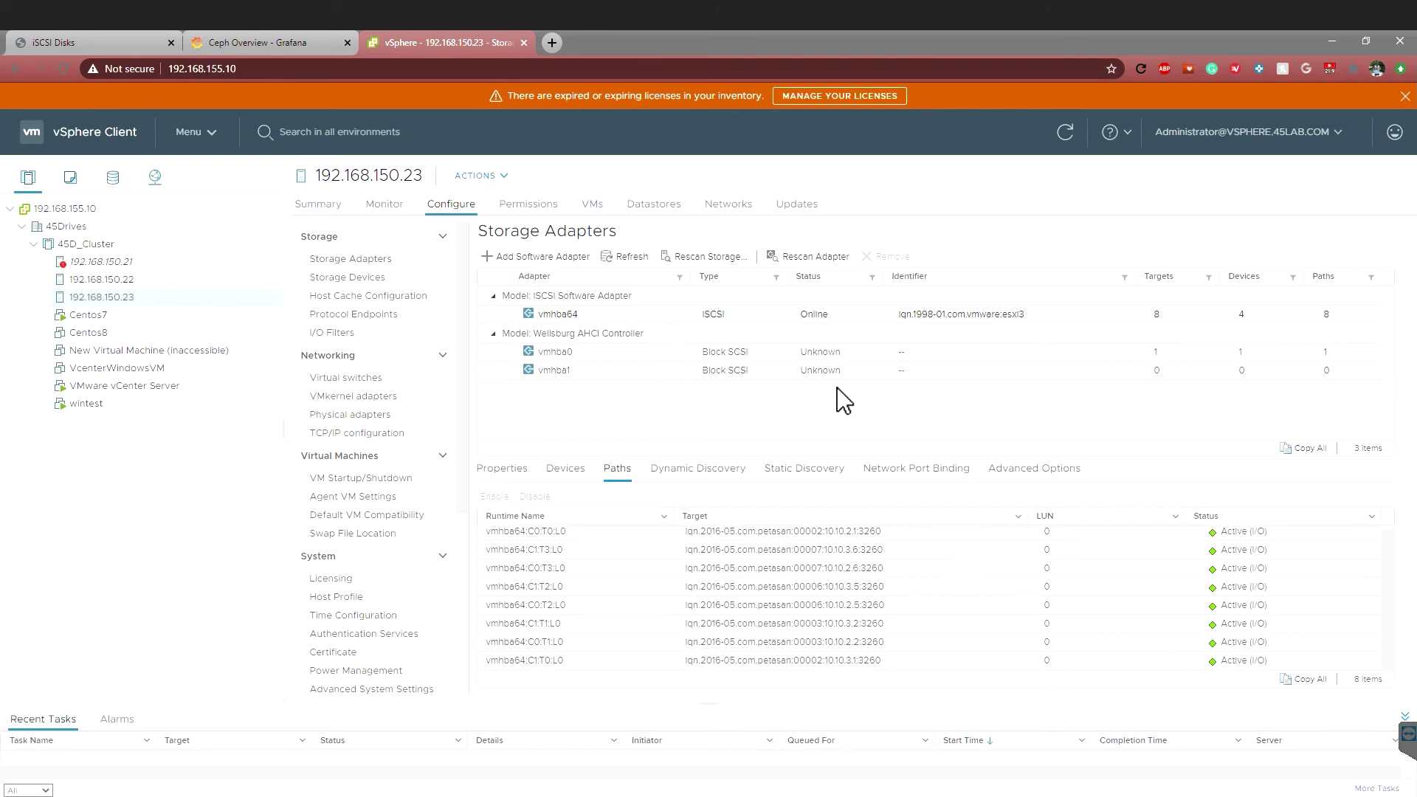
# Step: Open host 192.168.150.23's storage devices and review the path selection policy options for the petasan_03 iSCSI disk, leaving the policy unedited
pyautogui.click(385, 277)
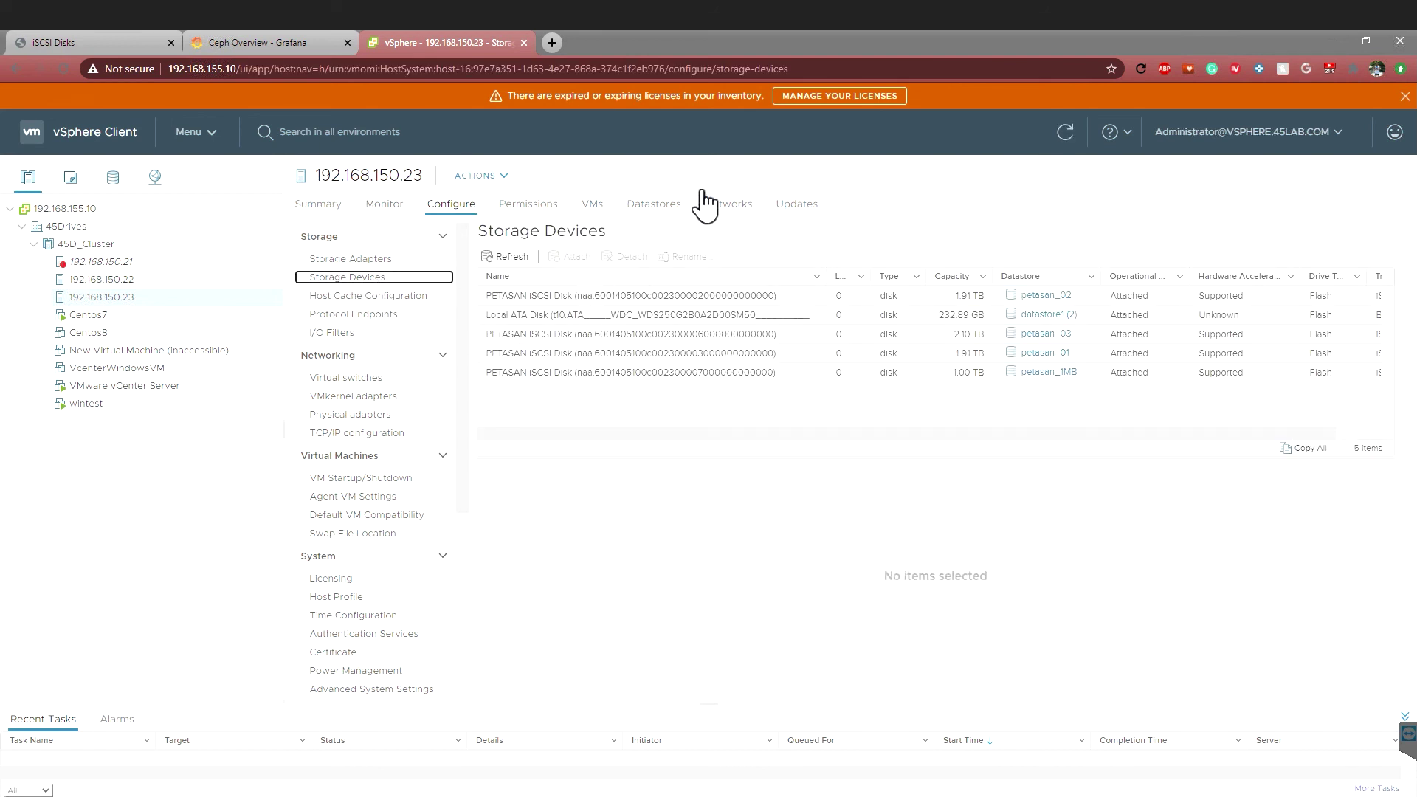
pyautogui.click(564, 336)
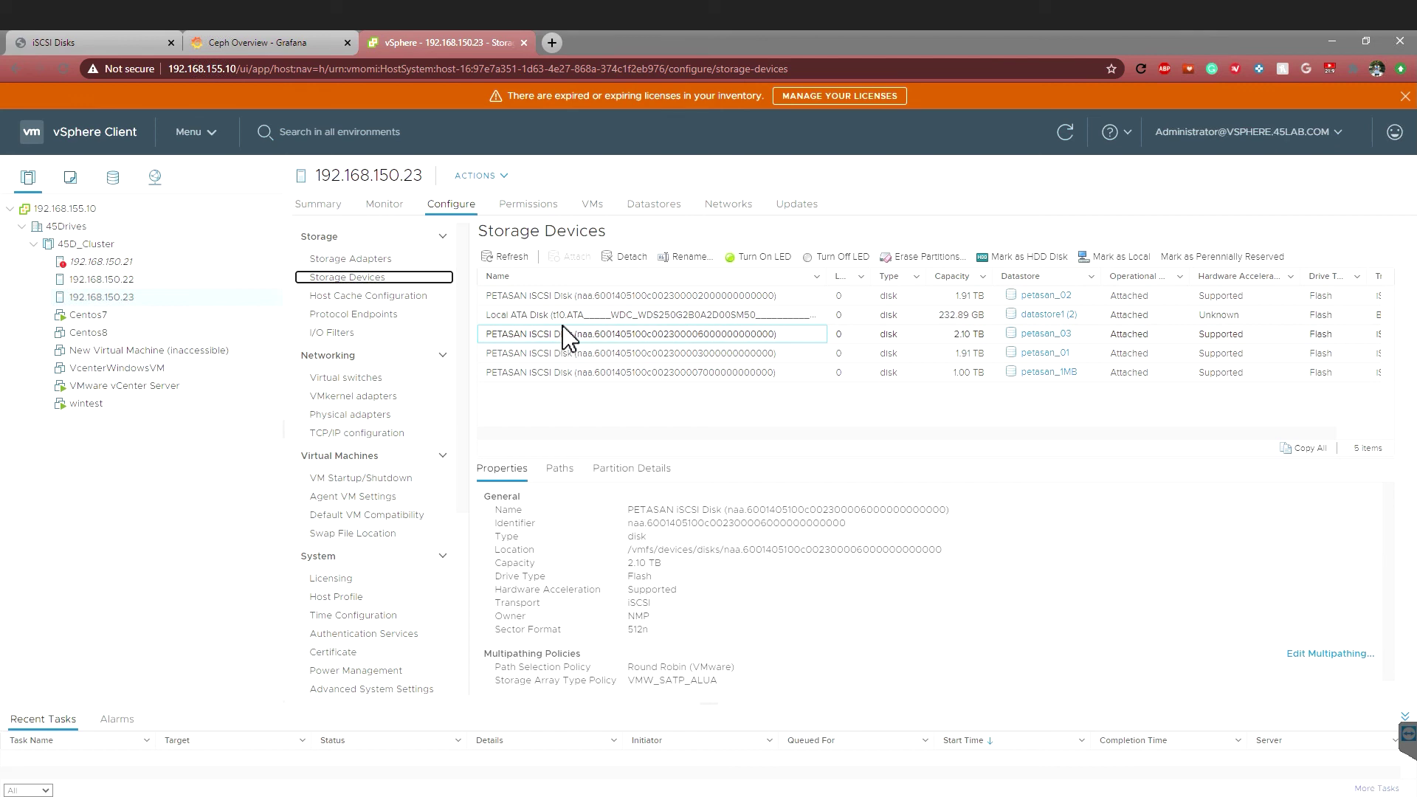
pyautogui.click(1333, 650)
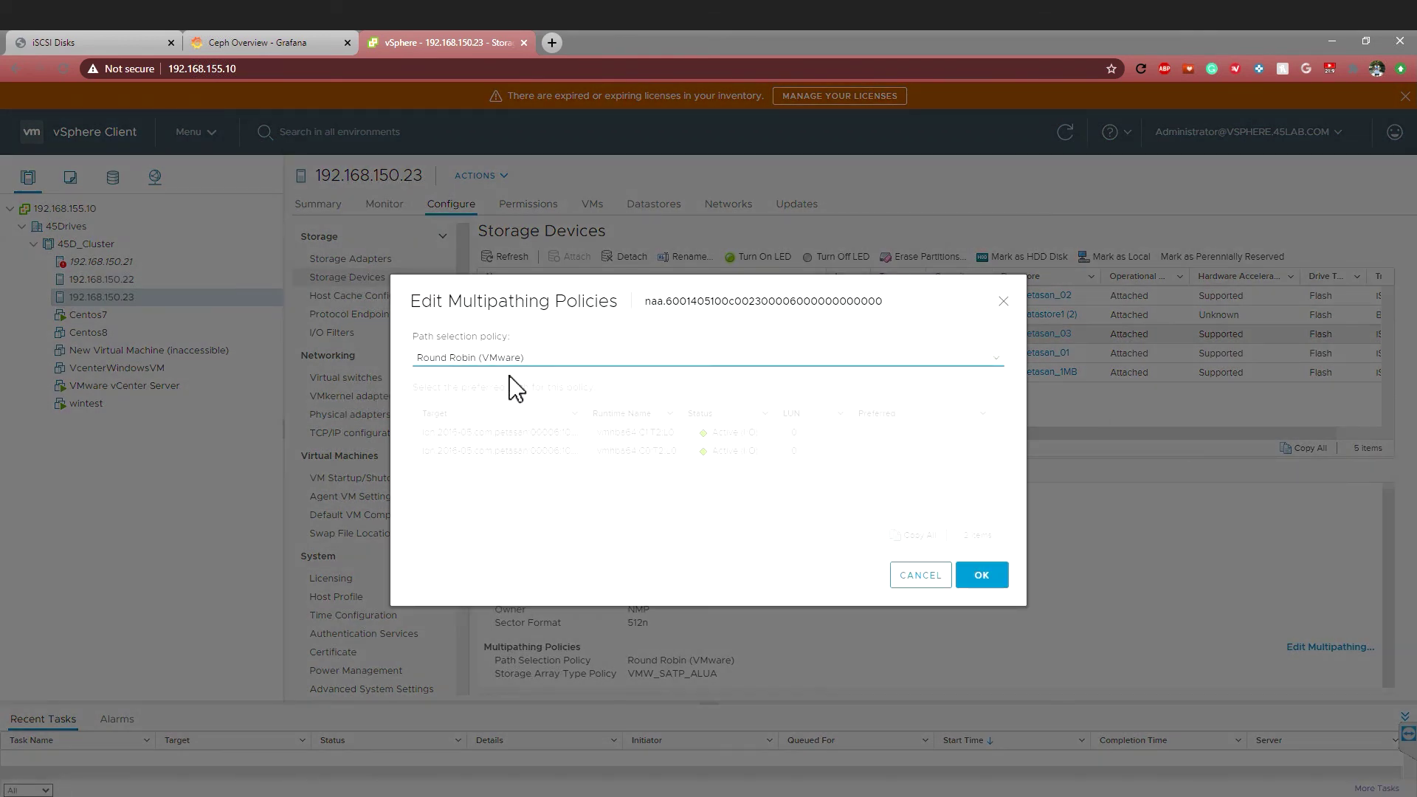
pyautogui.click(598, 358)
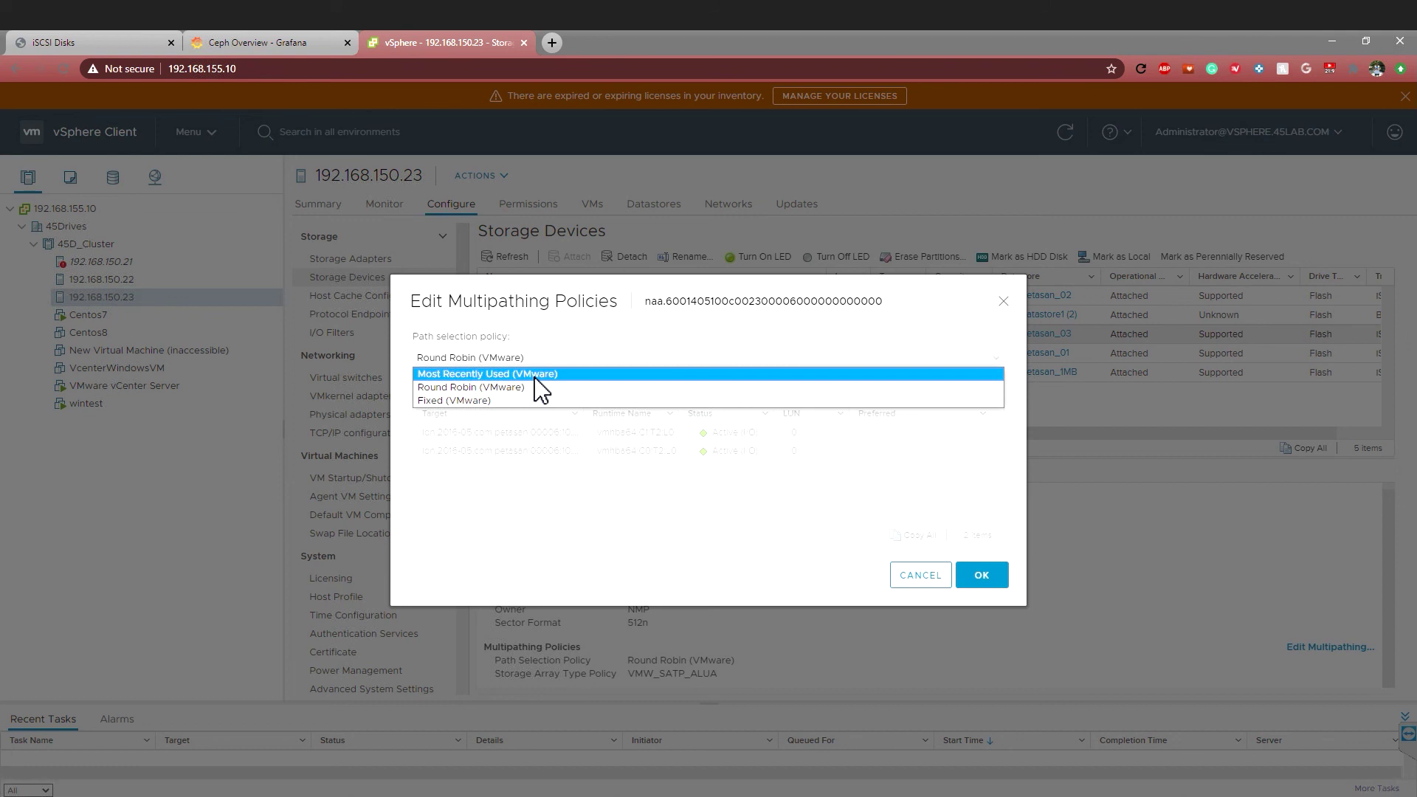
pyautogui.click(446, 386)
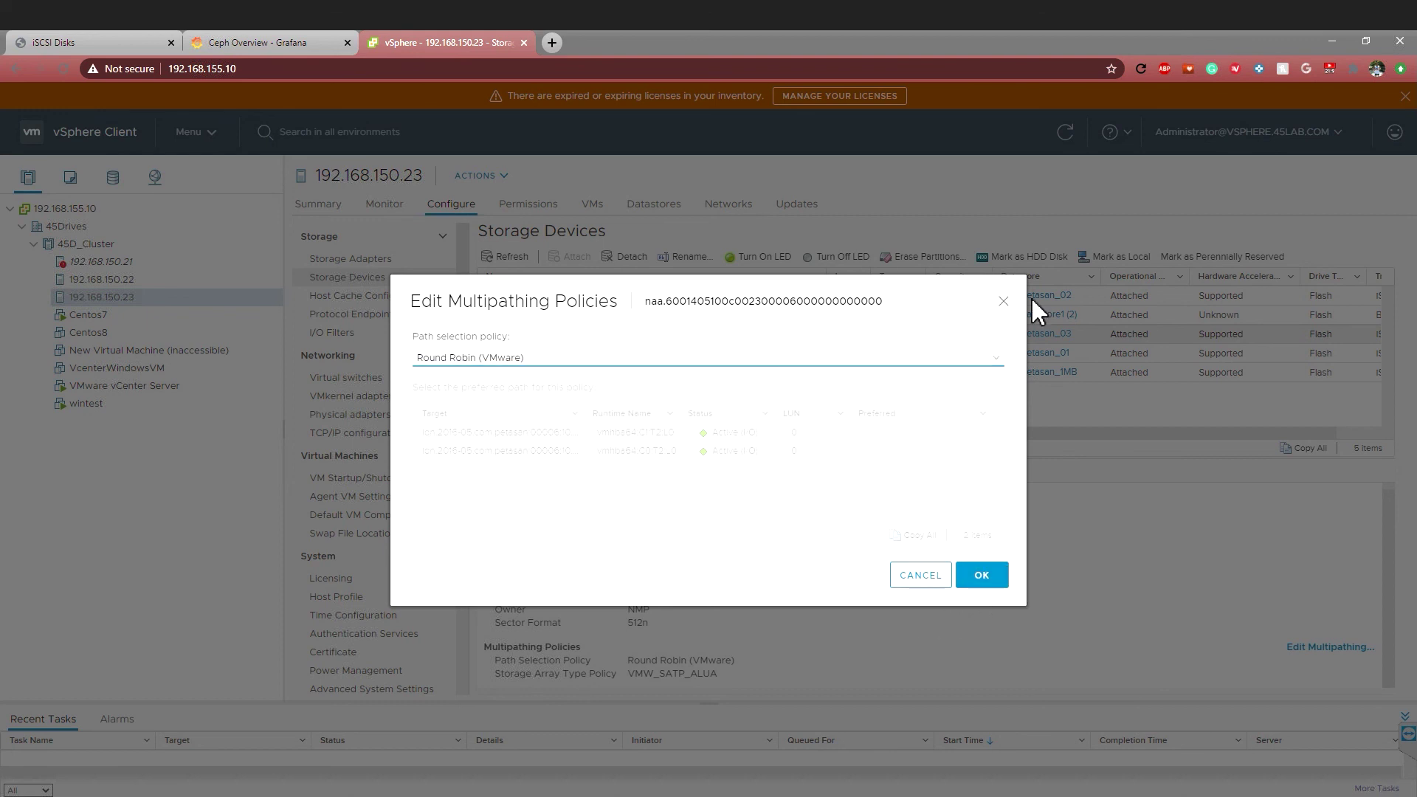
pyautogui.click(1000, 310)
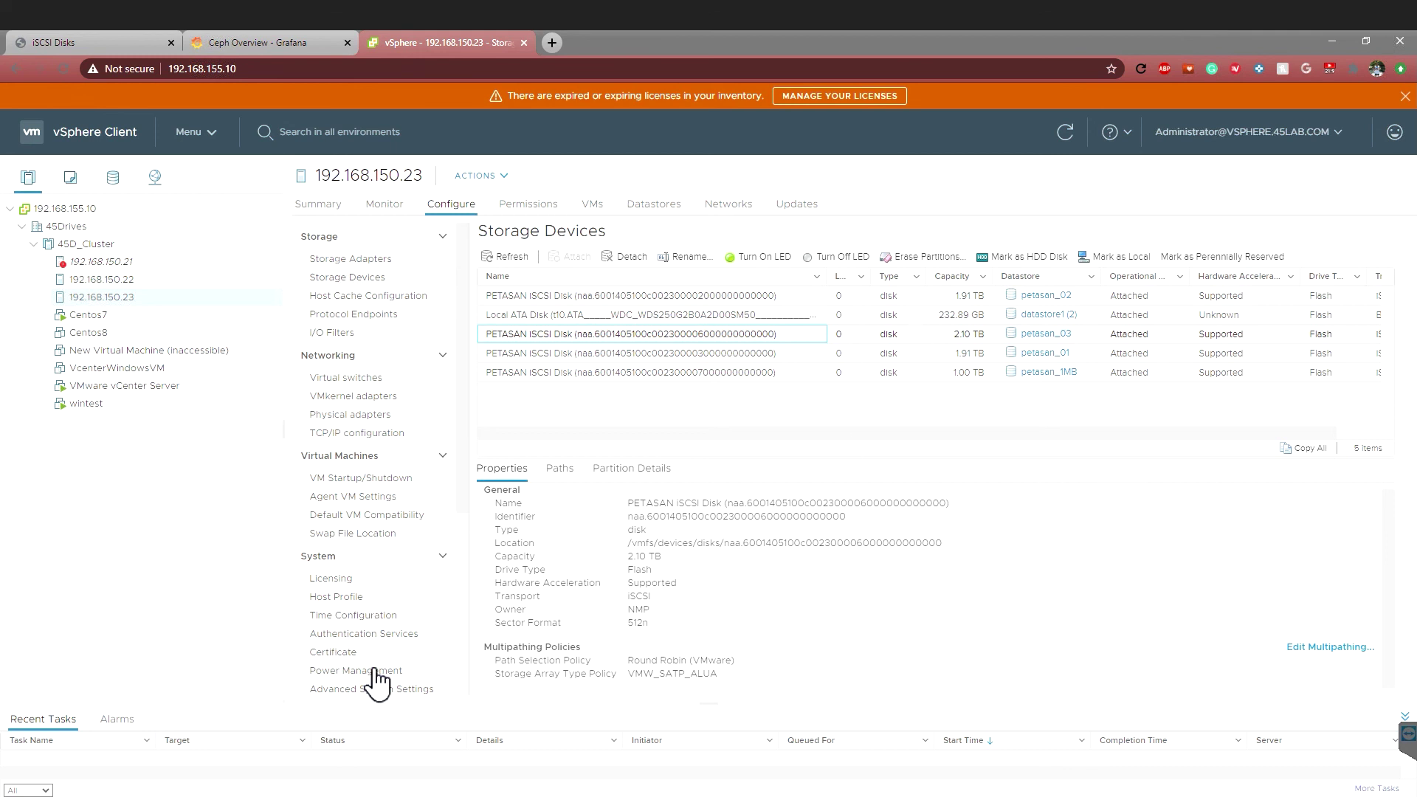
# Step: Switch to the PuTTY terminal and try to open a new SSH session to 192.168.155.21
pyautogui.moveTo(310, 782)
pyautogui.click(296, 745)
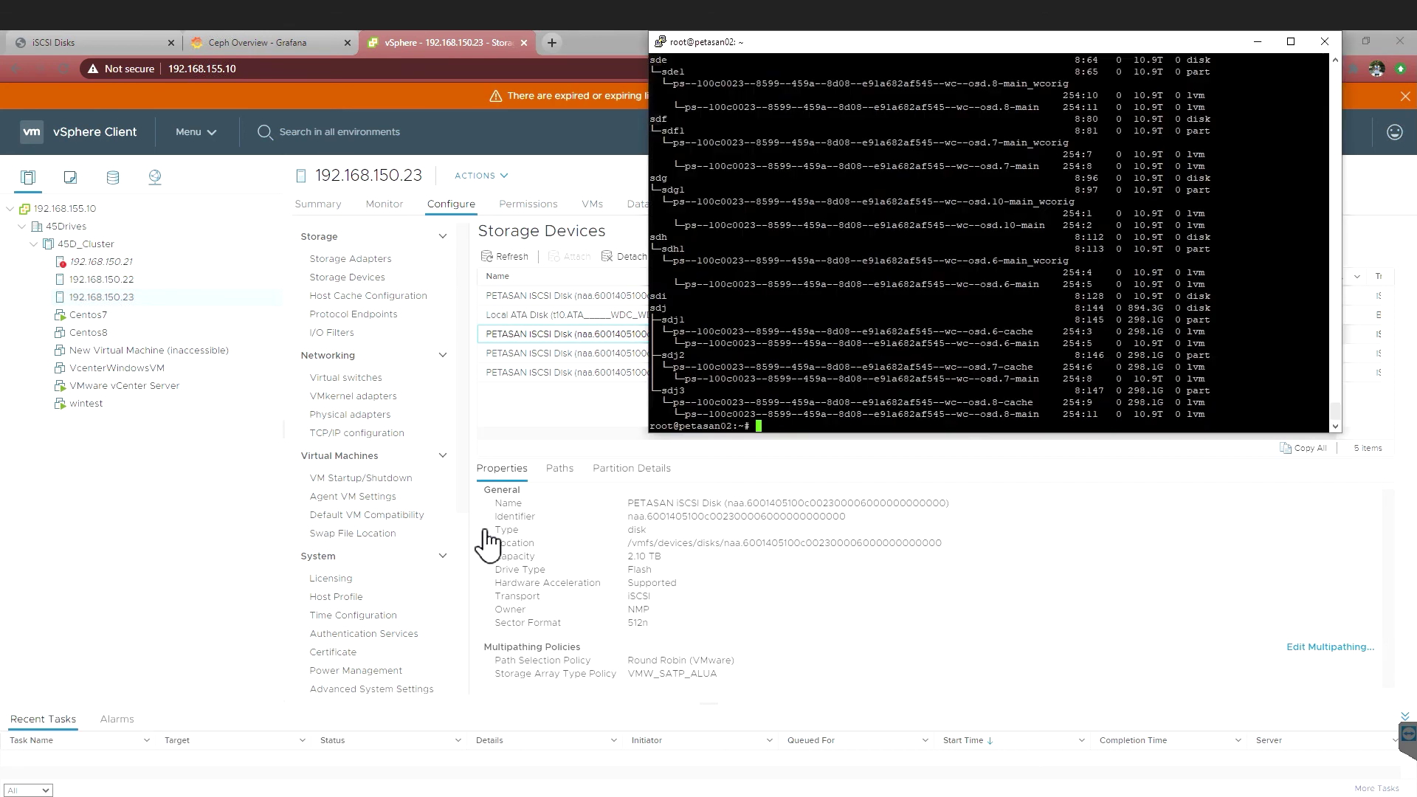
pyautogui.rightClick(863, 46)
pyautogui.click(961, 204)
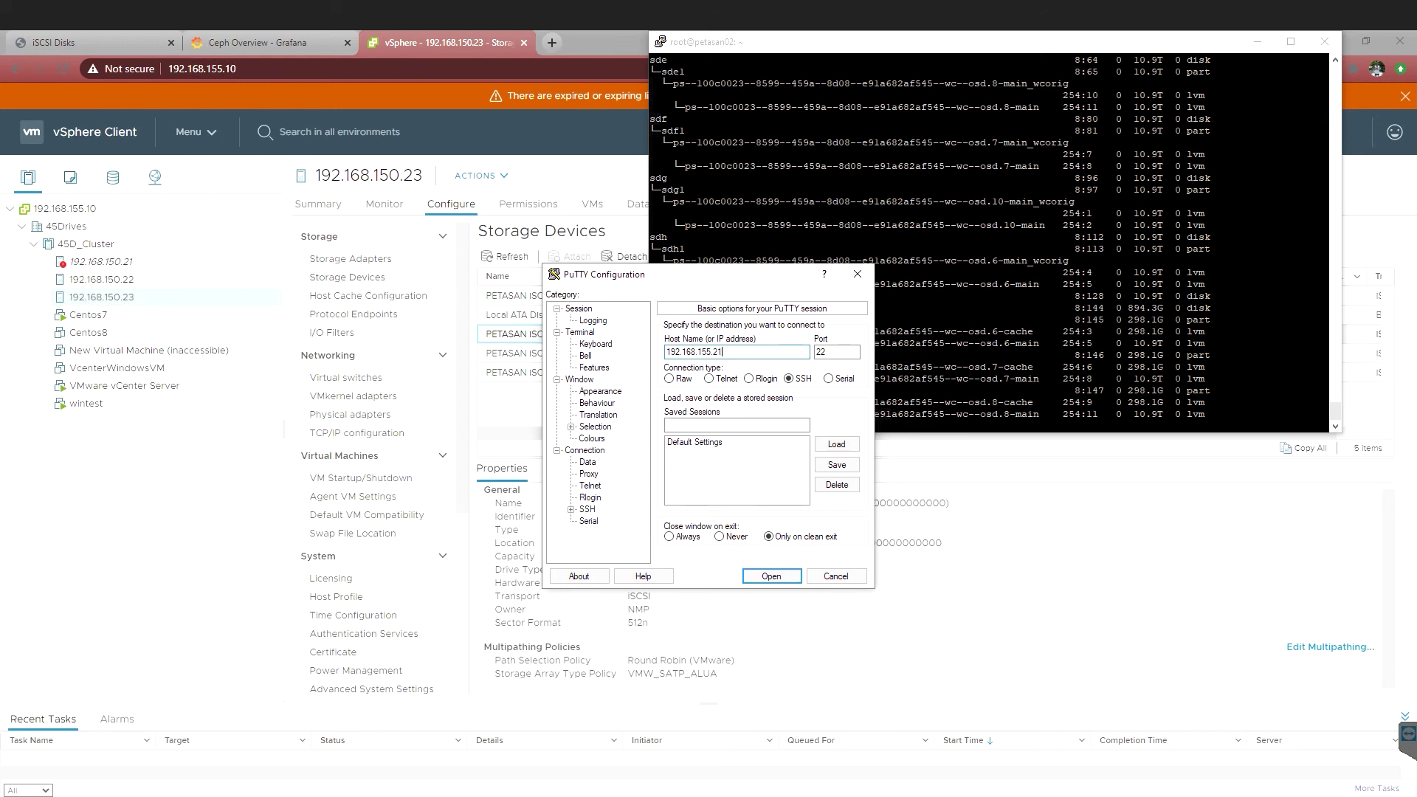
pyautogui.press('Return')
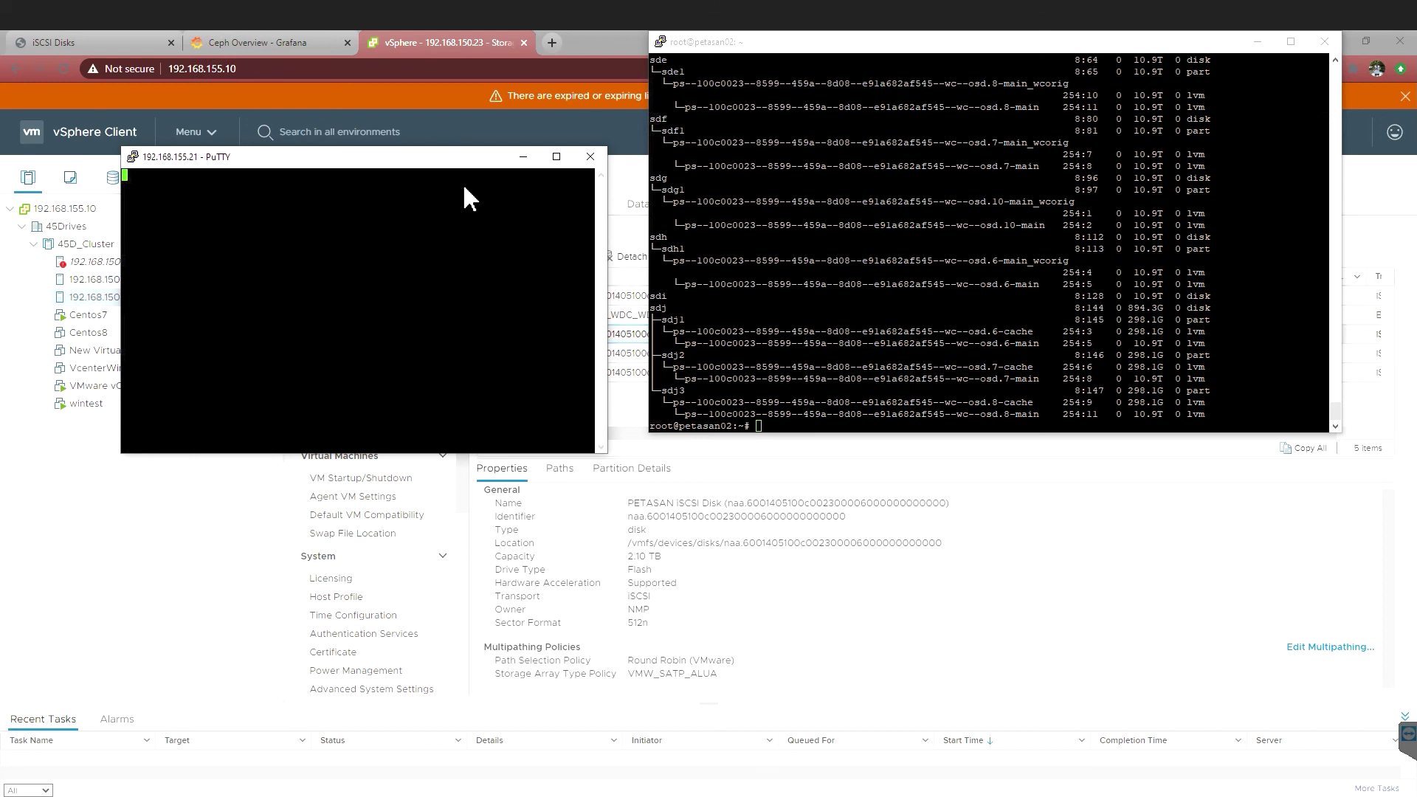
# Step: Close the 192.168.155.21 session, open an SSH session to 192.168.150.21, and log in as root with the account password
pyautogui.rightClick(445, 160)
pyautogui.click(499, 297)
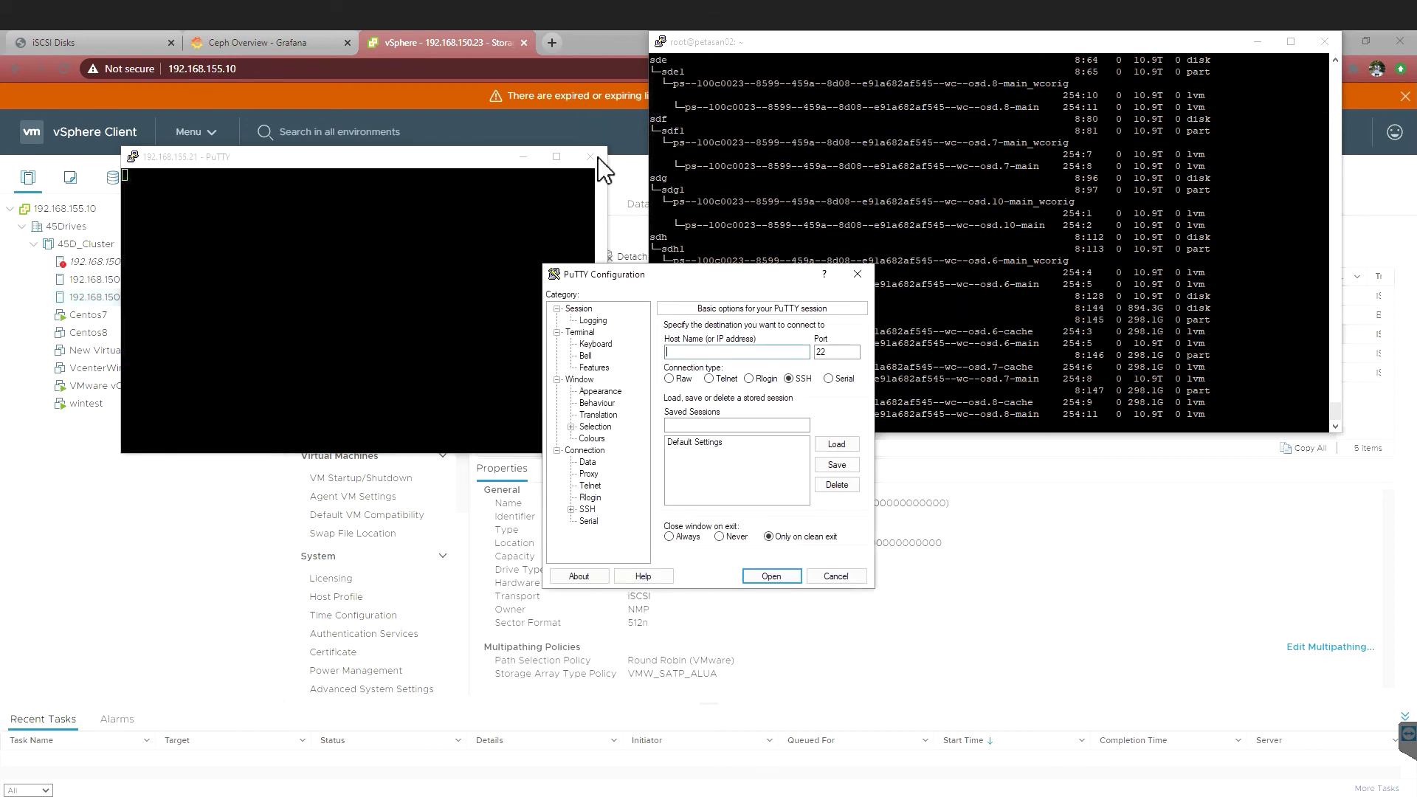
pyautogui.click(591, 156)
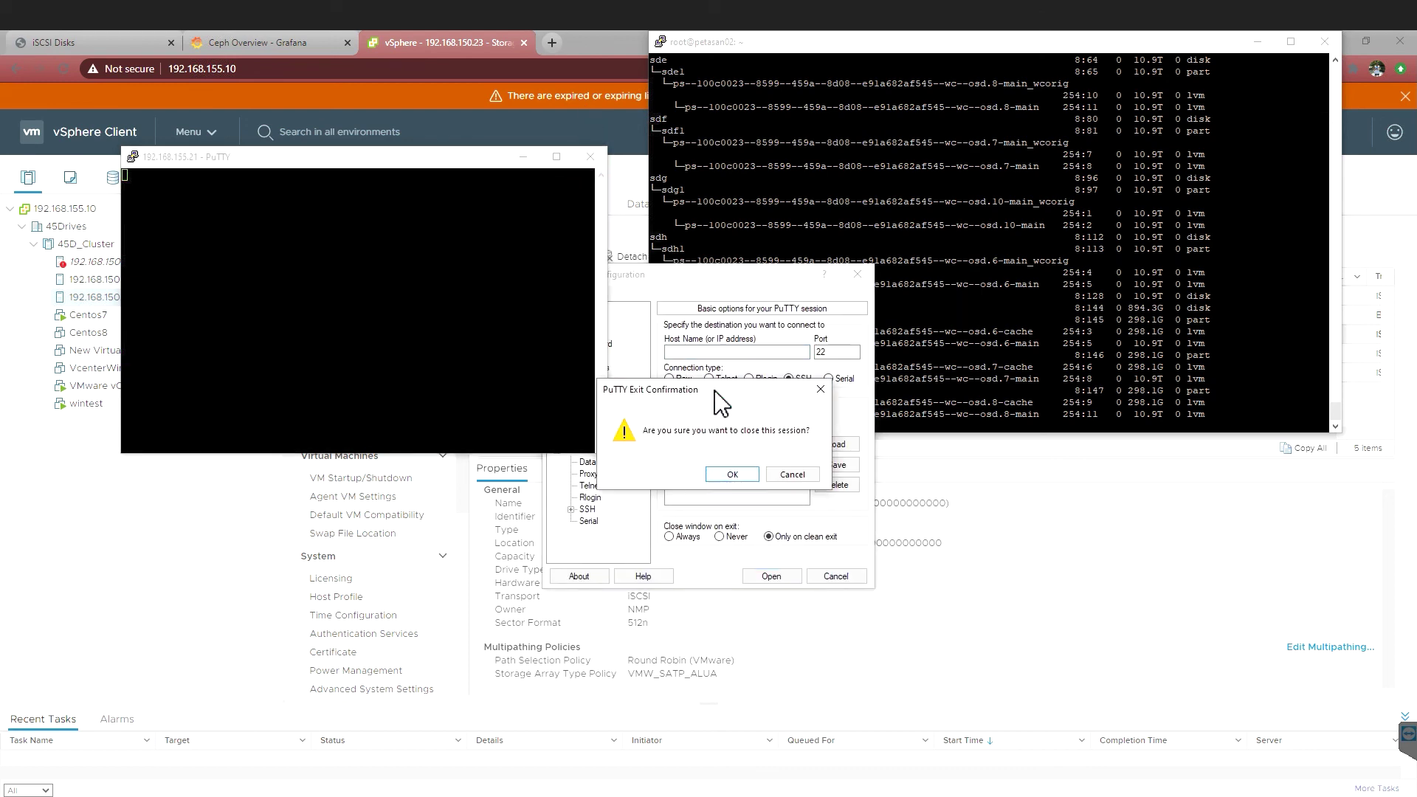
pyautogui.click(732, 474)
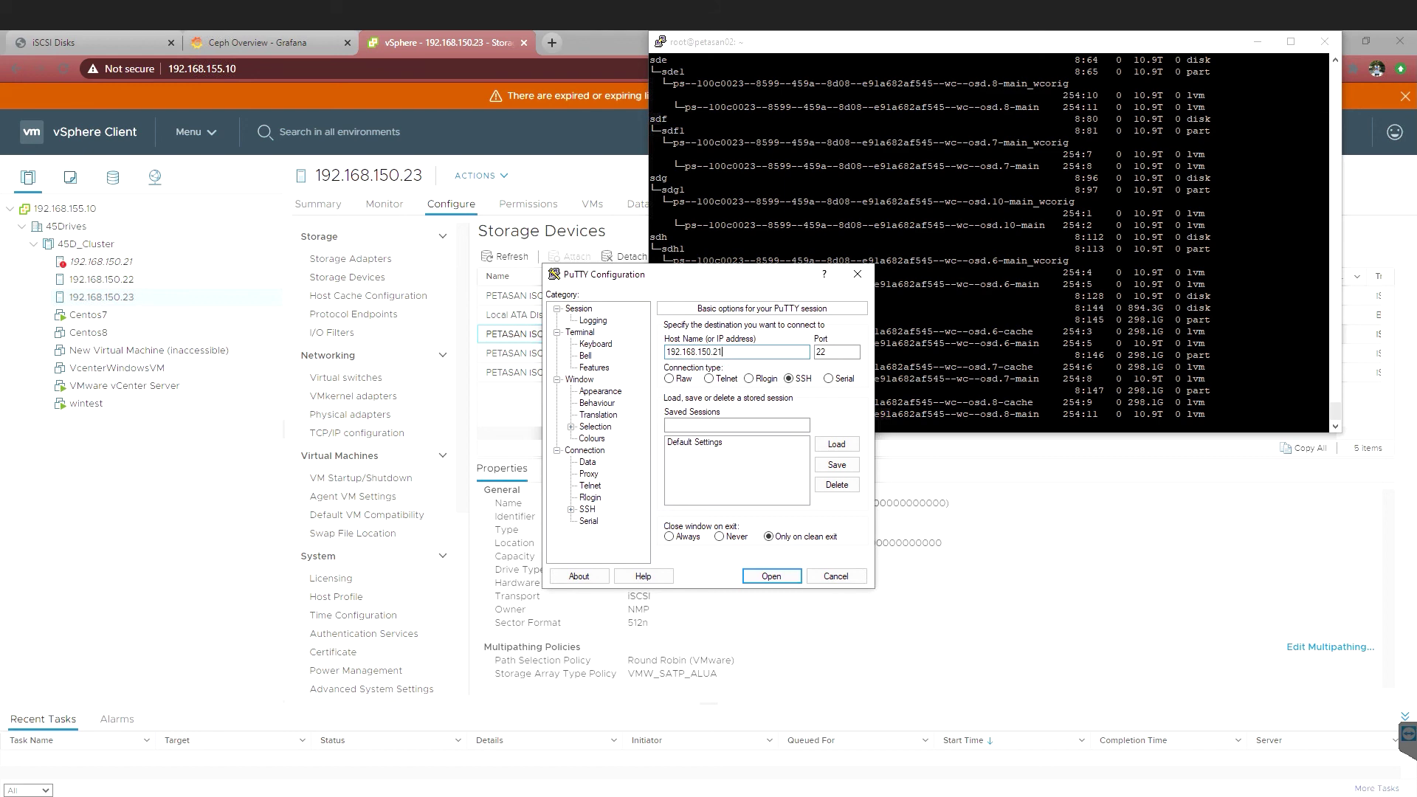
pyautogui.press('Return')
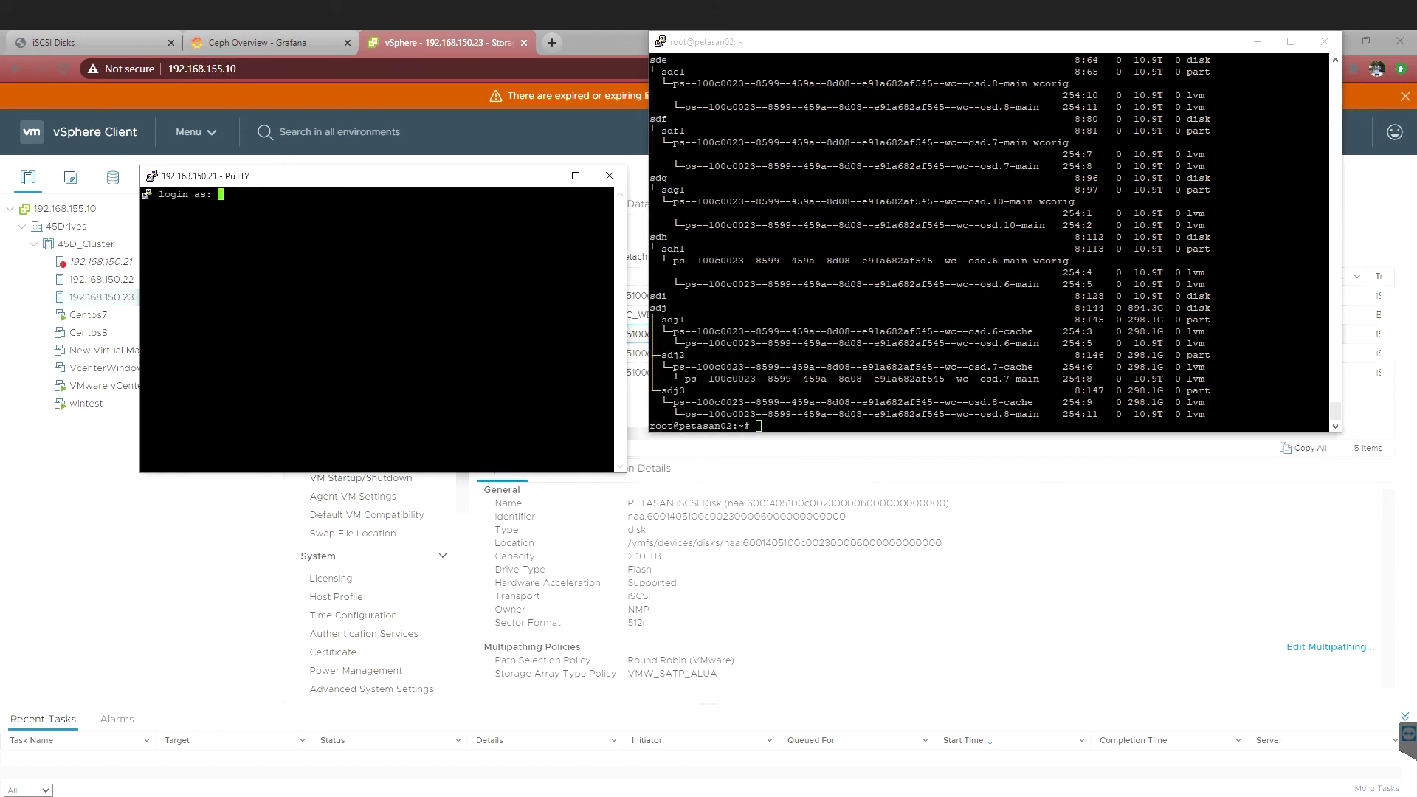
pyautogui.write('root')
pyautogui.press('Return')
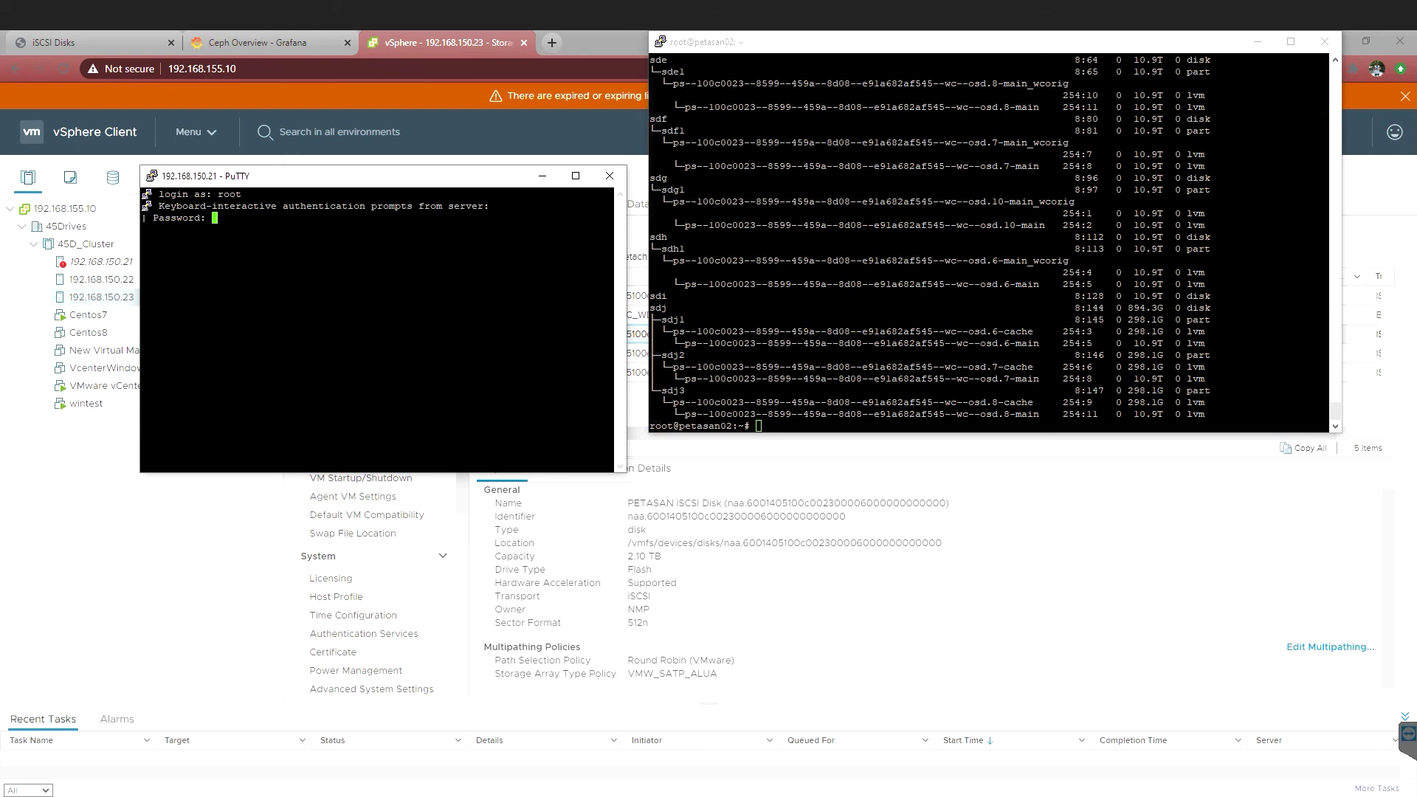
pyautogui.press('Return')
# Step: Run esxcli storage nmp device list on the ESXi host and maximize the terminal window
pyautogui.write('esxcli storage nmp device list')
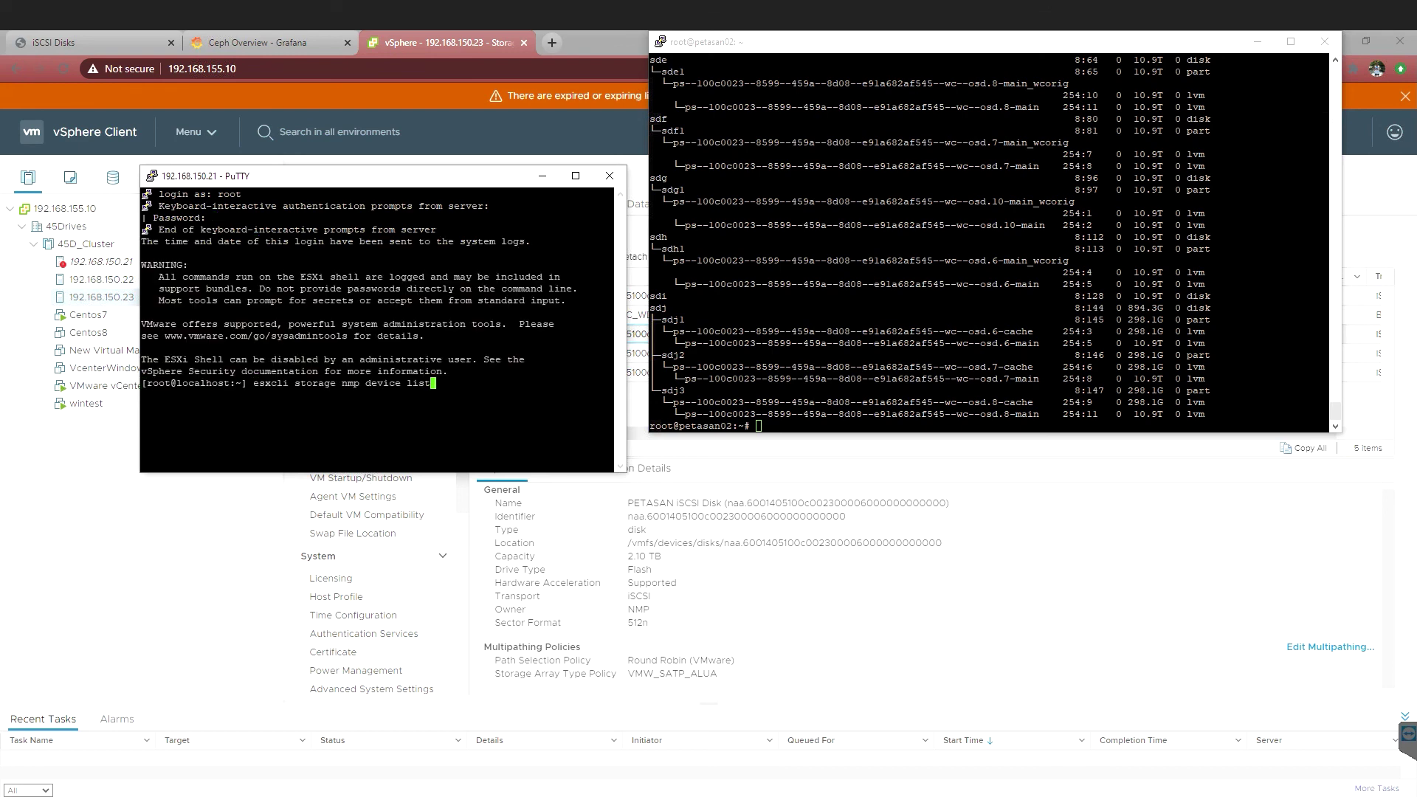
pyautogui.press('Return')
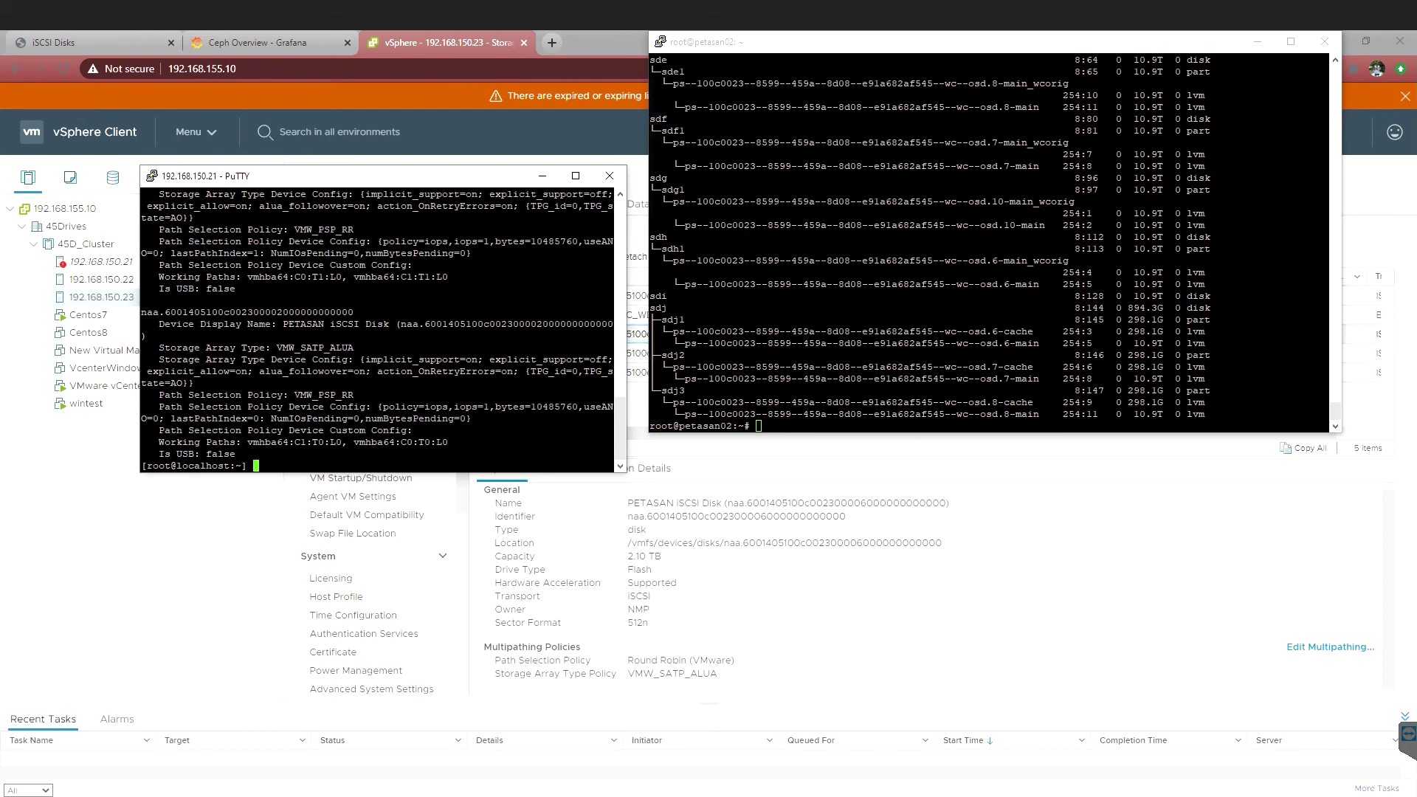
pyautogui.click(573, 176)
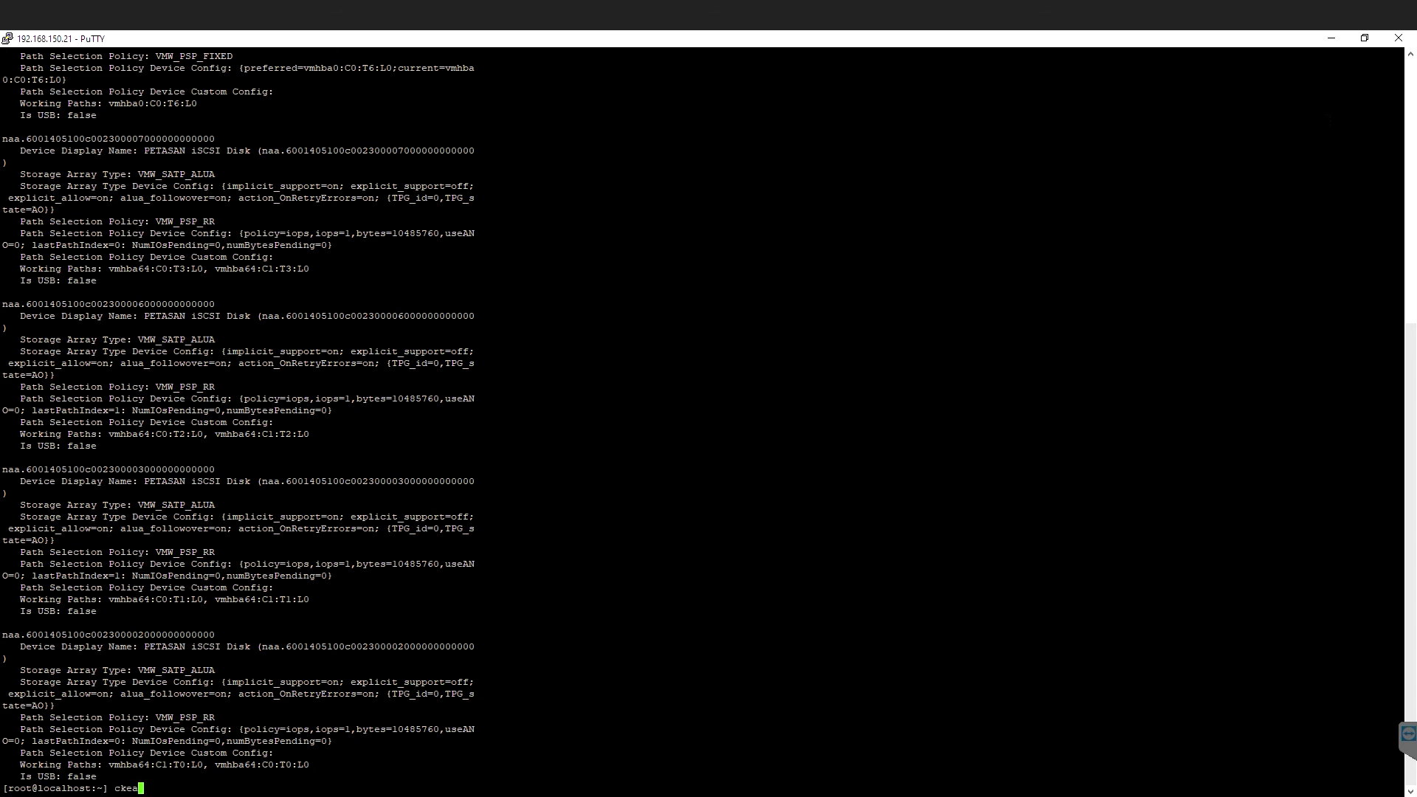
# Step: Clear the terminal and rerun esxcli storage nmp device list at full window width
pyautogui.write('r')
pyautogui.press('Return')
pyautogui.press('Return')
pyautogui.press('Return')
pyautogui.press('Return')
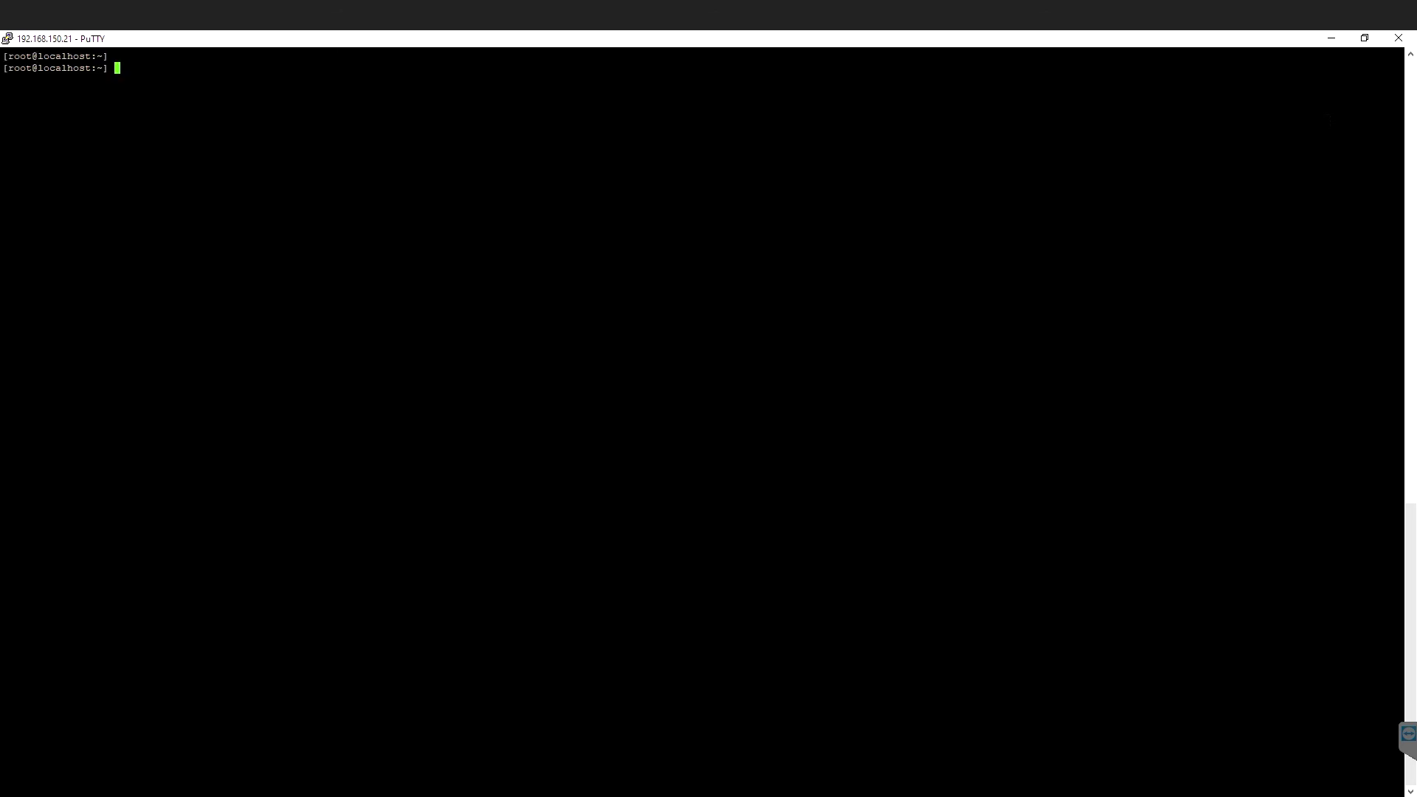
pyautogui.press('Up')
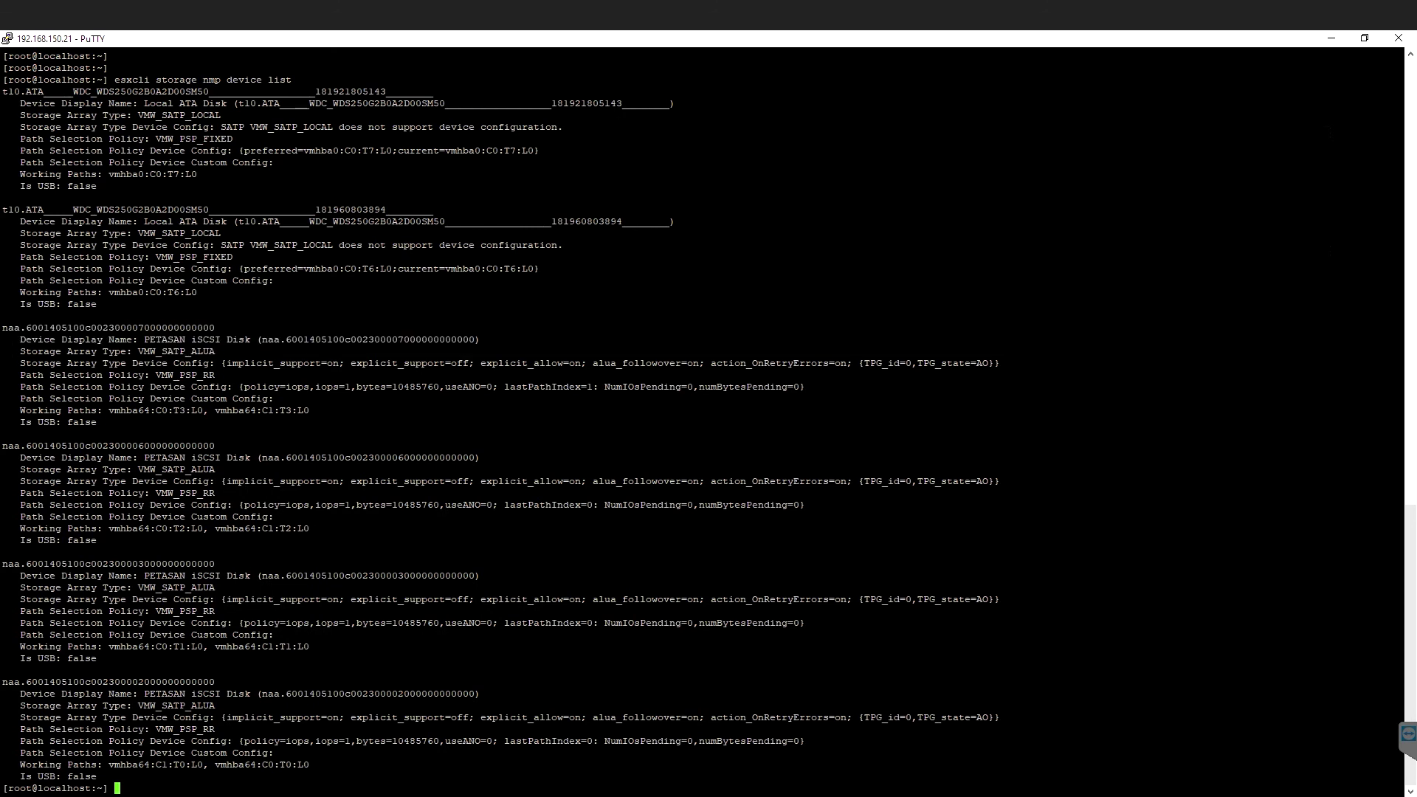
# Step: Highlight the policy=iops,iops=1 setting in the first PETASAN iSCSI disk's path selection configuration, then clear the selection
pyautogui.moveTo(145, 375); pyautogui.dragTo(339, 387)
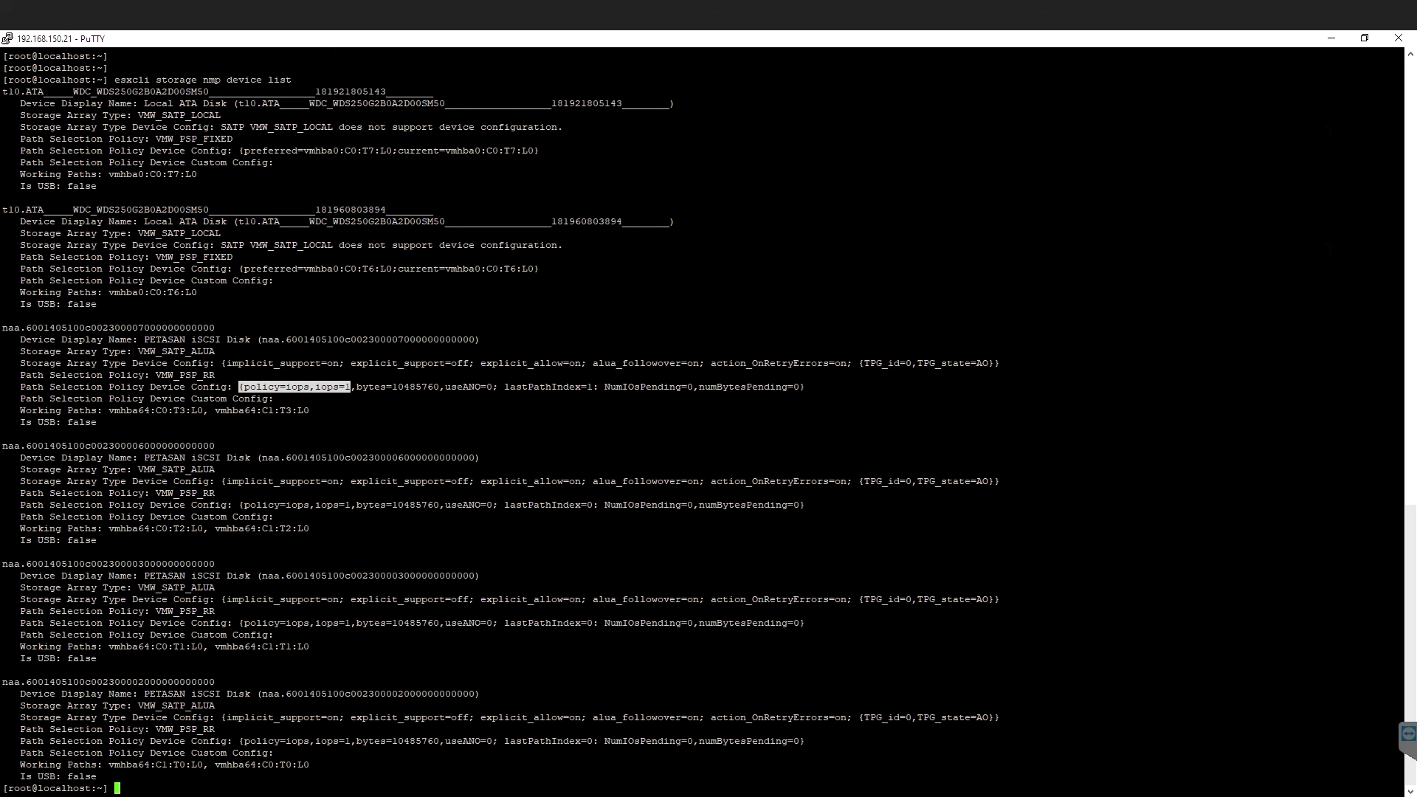
pyautogui.moveTo(384, 470); pyautogui.dragTo(389, 470)
pyautogui.click(390, 469)
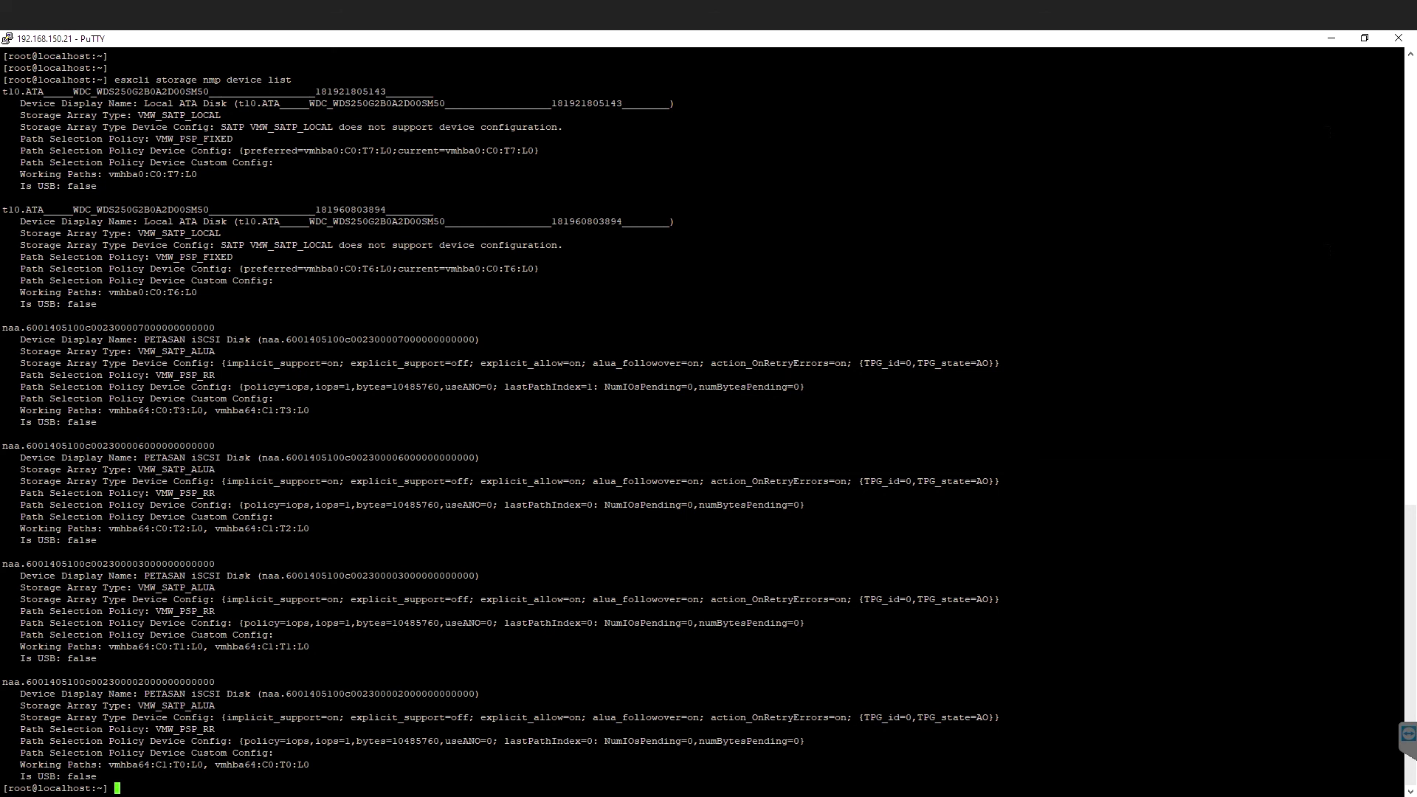
# Step: Restore the ESXi terminal's window size and minimize both PuTTY windows to return to vSphere
pyautogui.click(1365, 39)
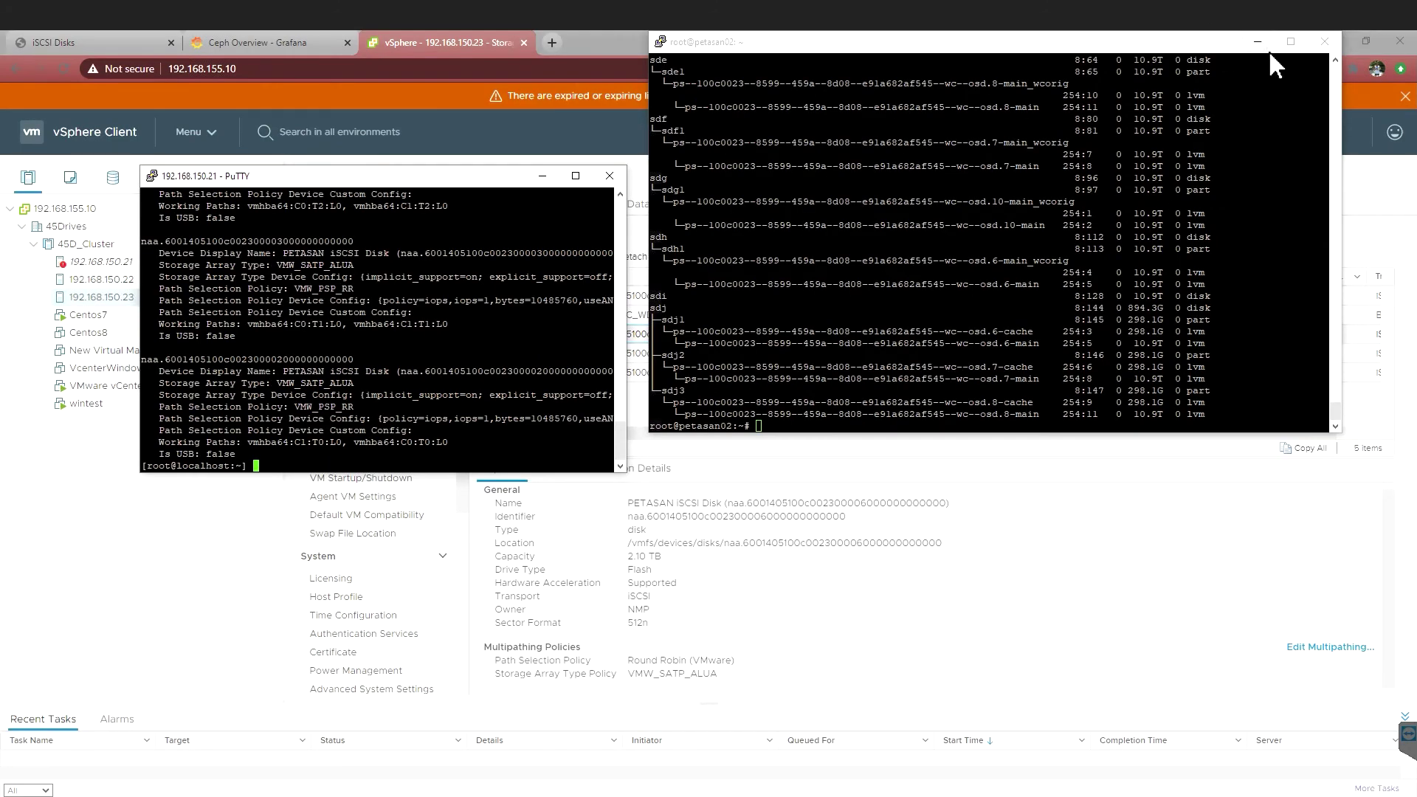
pyautogui.click(538, 177)
pyautogui.moveTo(1028, 48); pyautogui.dragTo(728, 158)
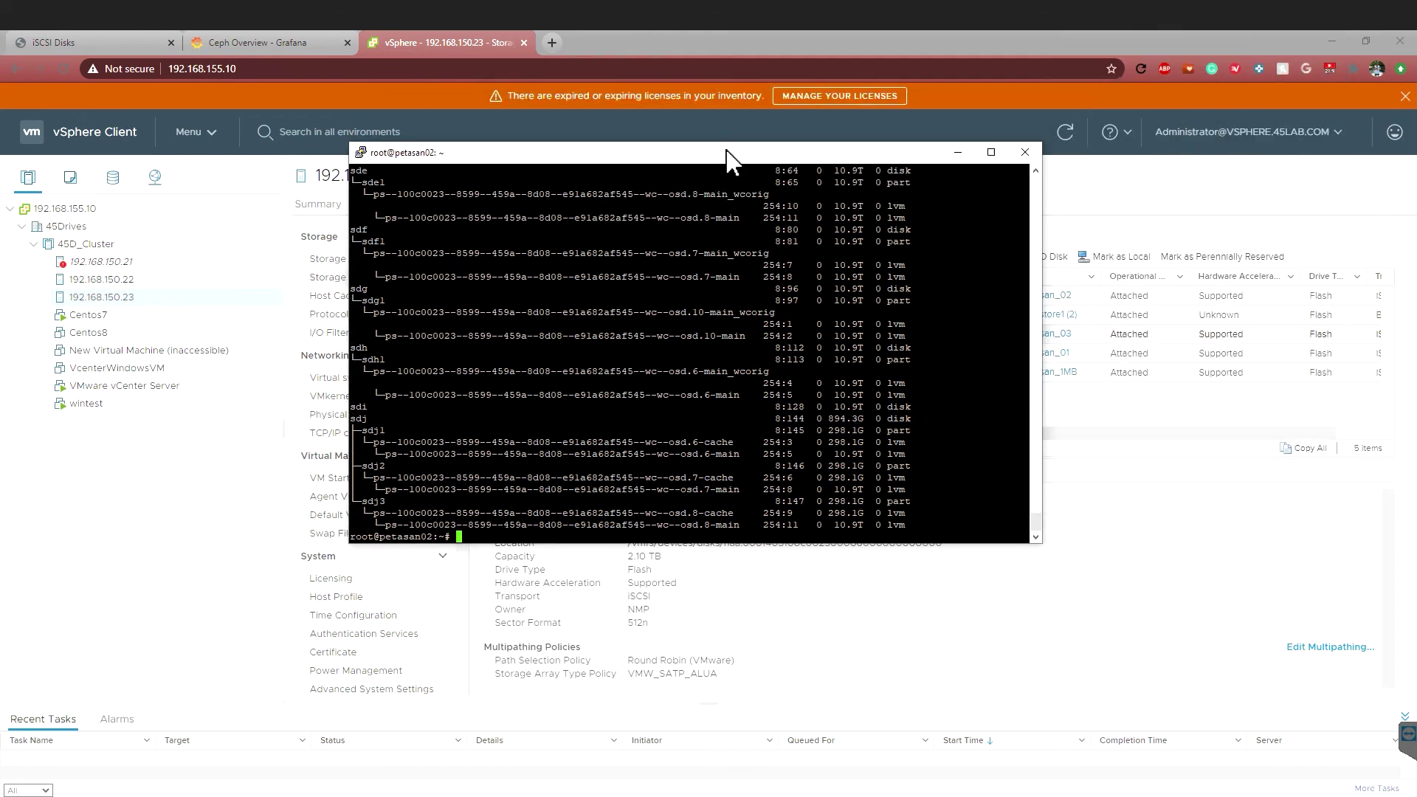
pyautogui.click(957, 154)
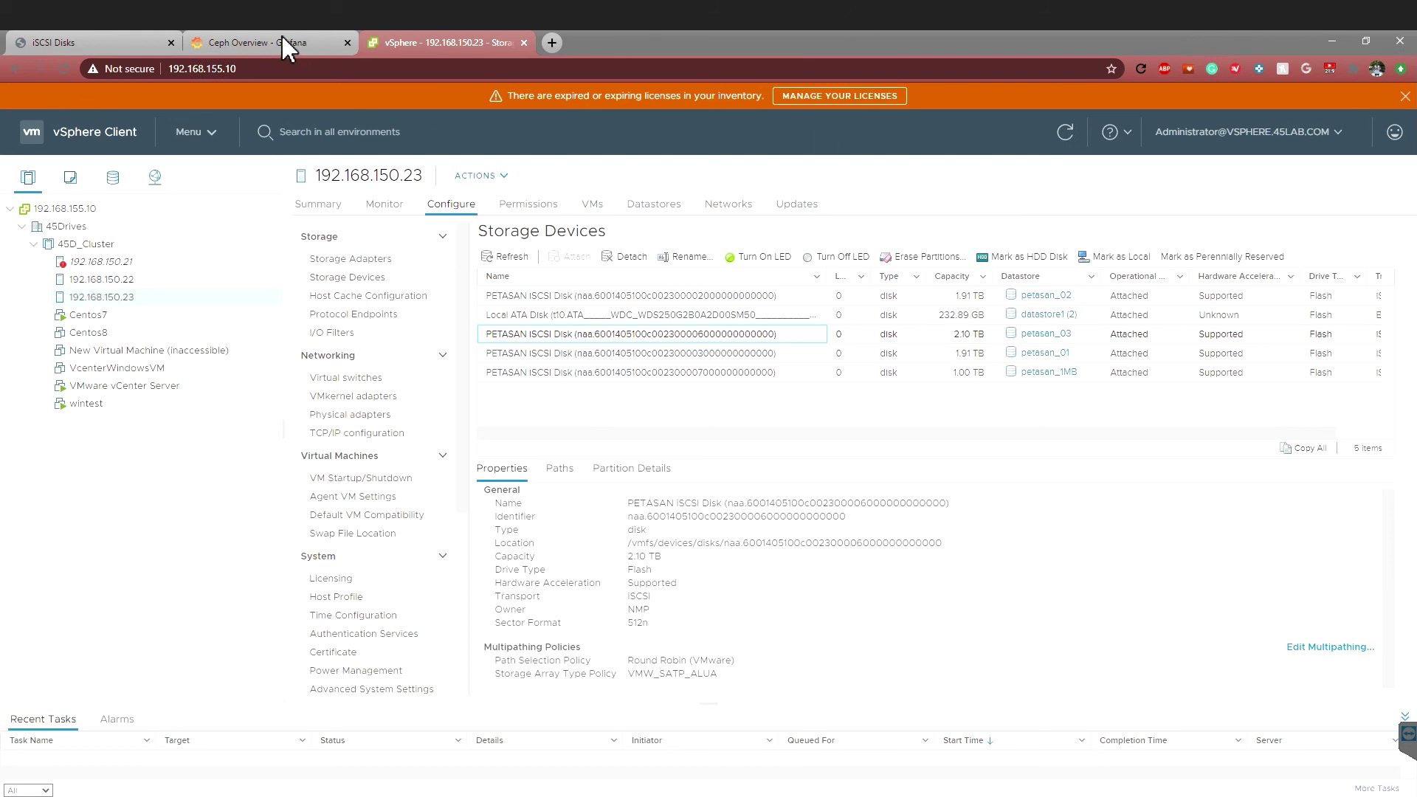
# Step: Compare PetaSAN's iSCSI Disks list with host 192.168.150.23's storage devices in vSphere, ending on the vSphere page
pyautogui.click(107, 42)
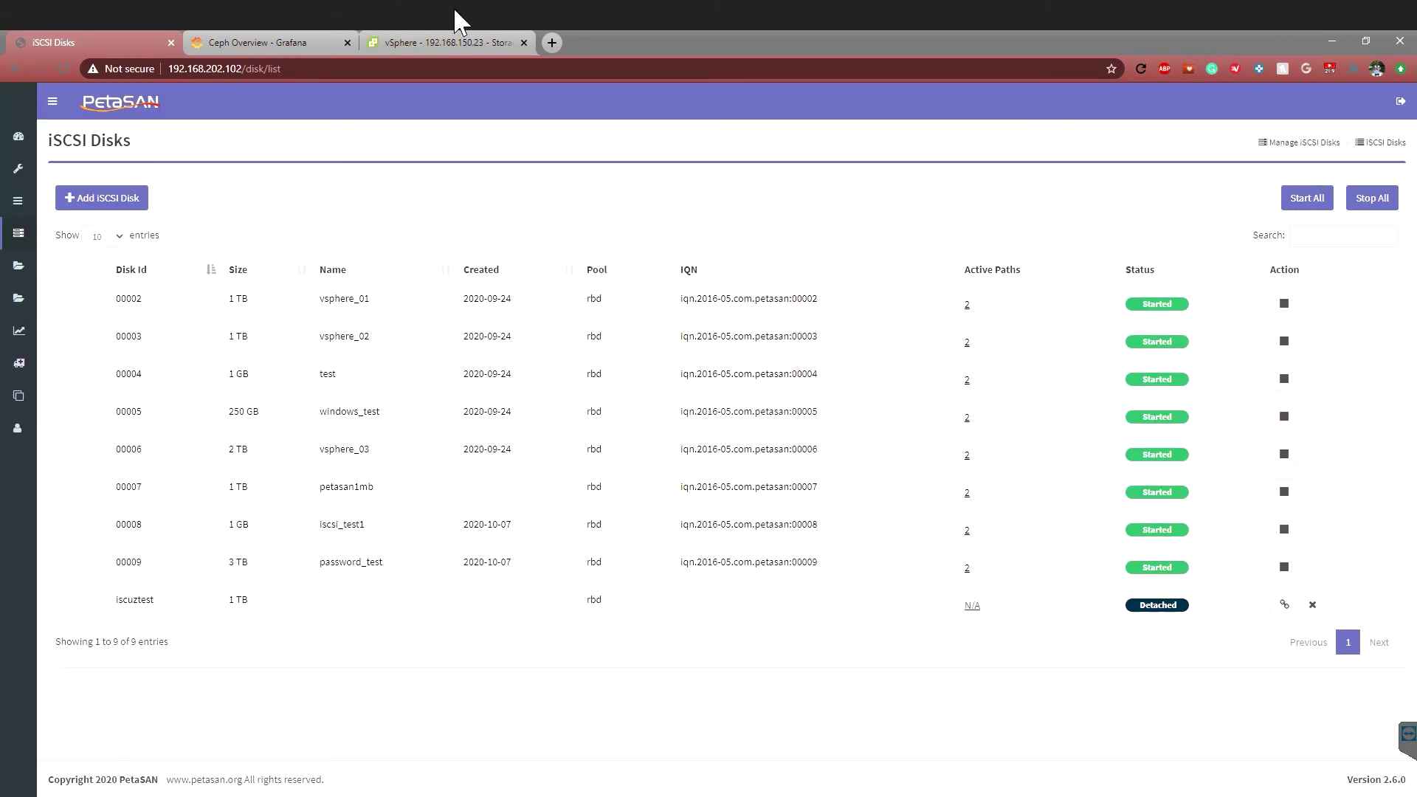
pyautogui.moveTo(25, 437)
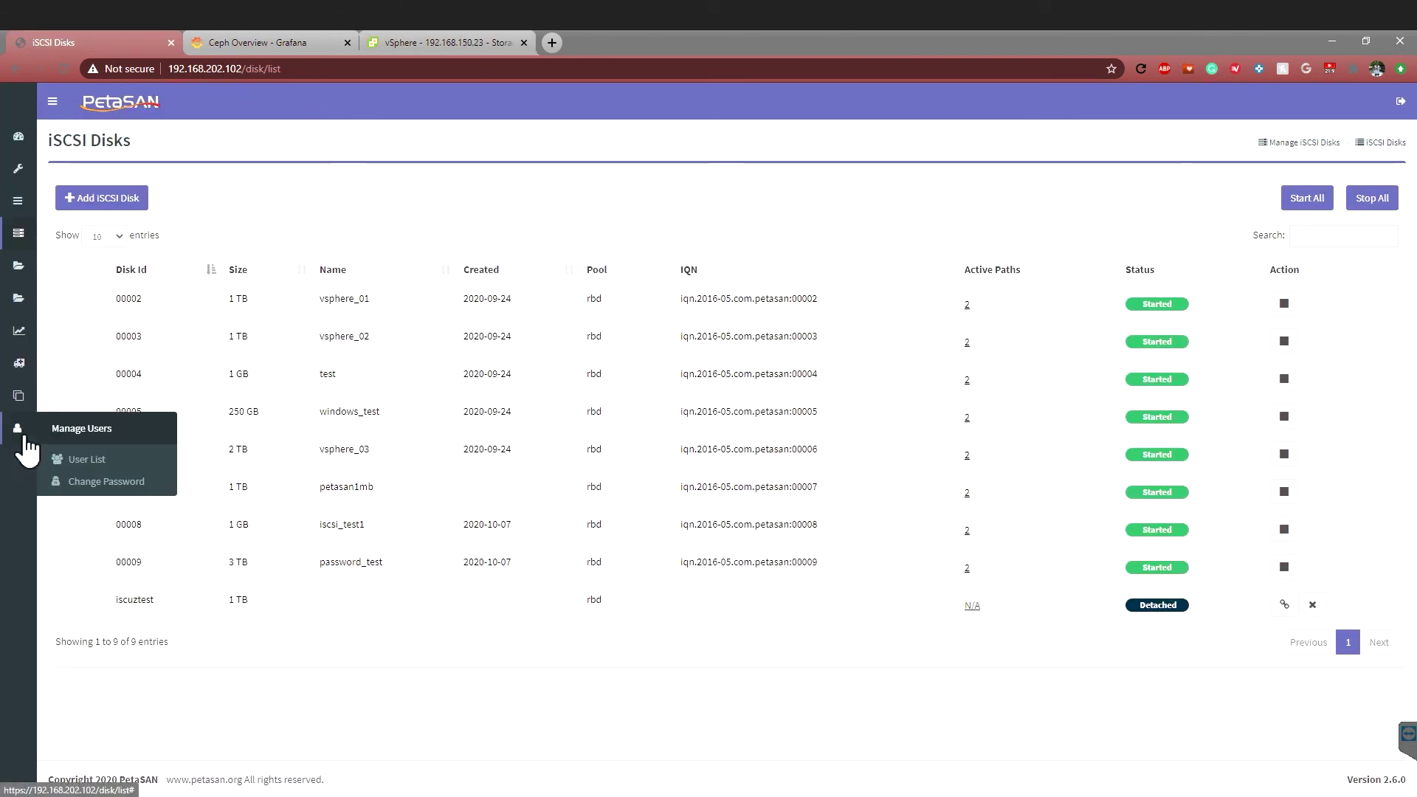
pyautogui.click(430, 42)
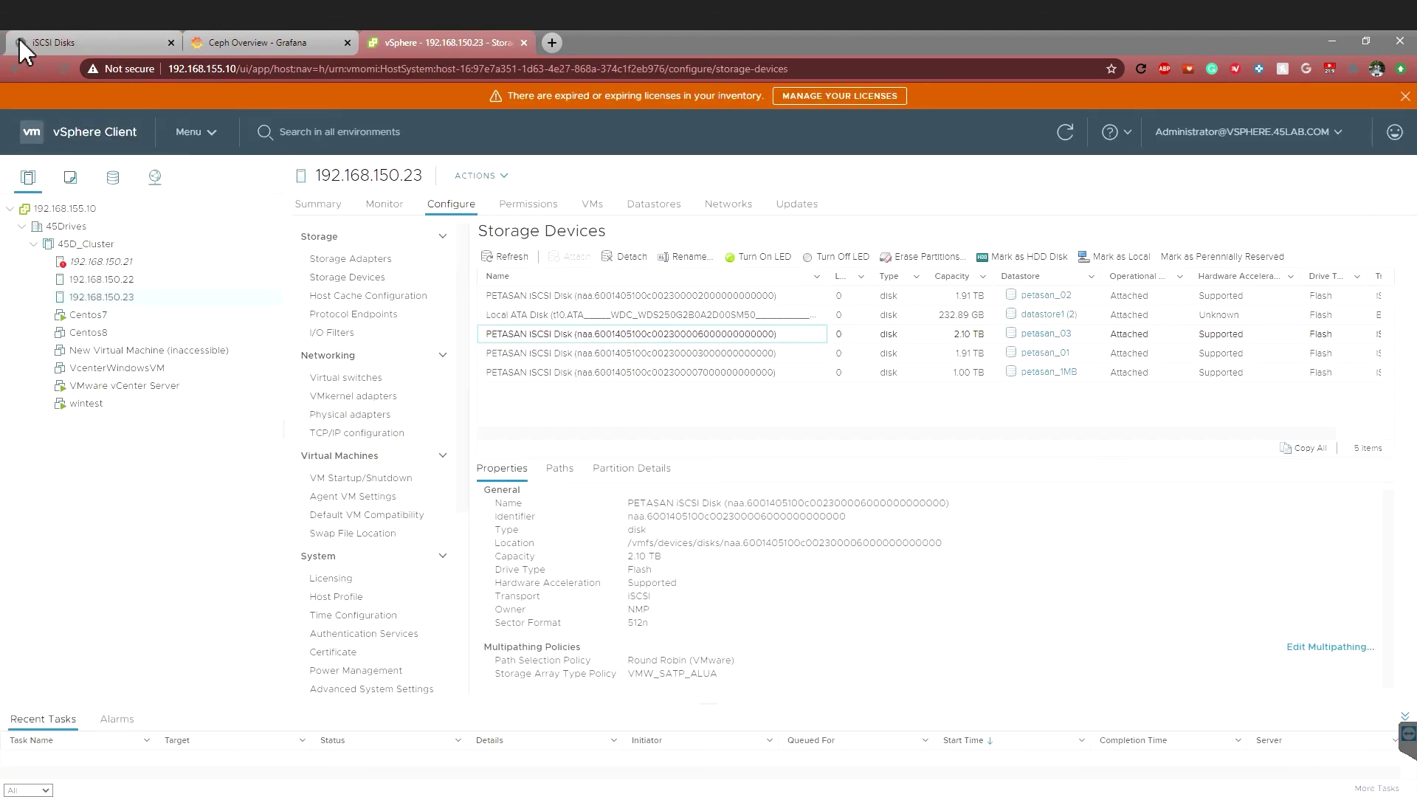
pyautogui.click(86, 44)
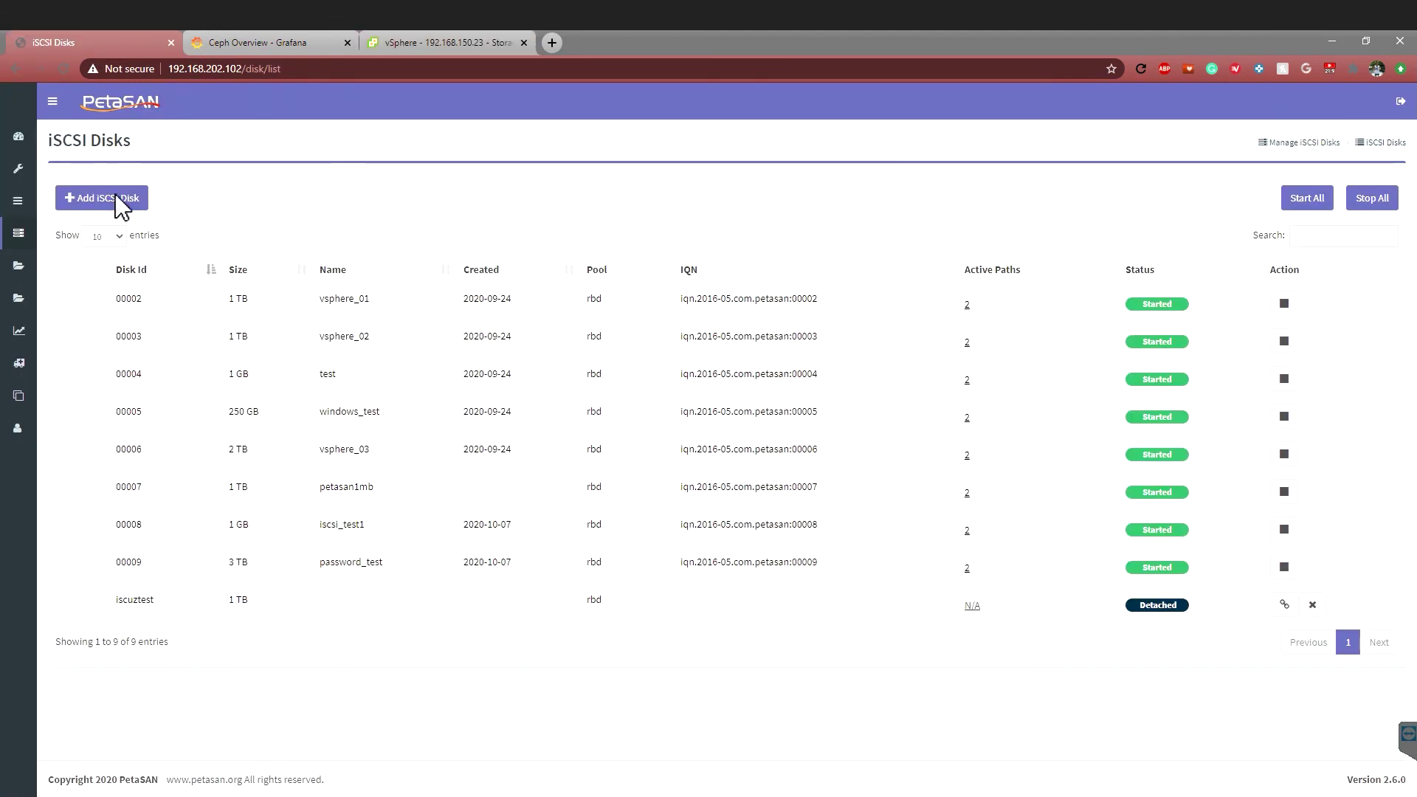
pyautogui.moveTo(19, 266)
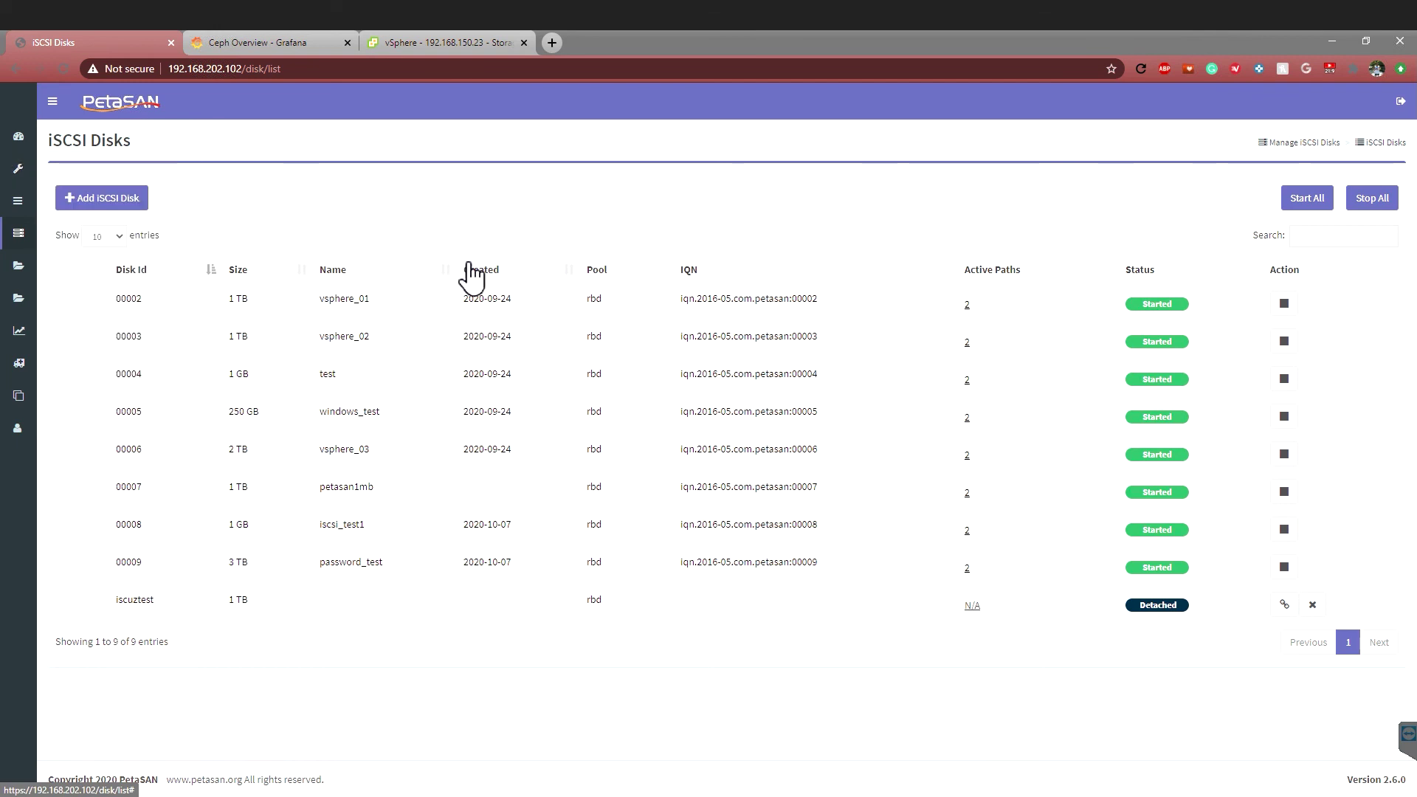
pyautogui.moveTo(47, 148); pyautogui.dragTo(143, 165)
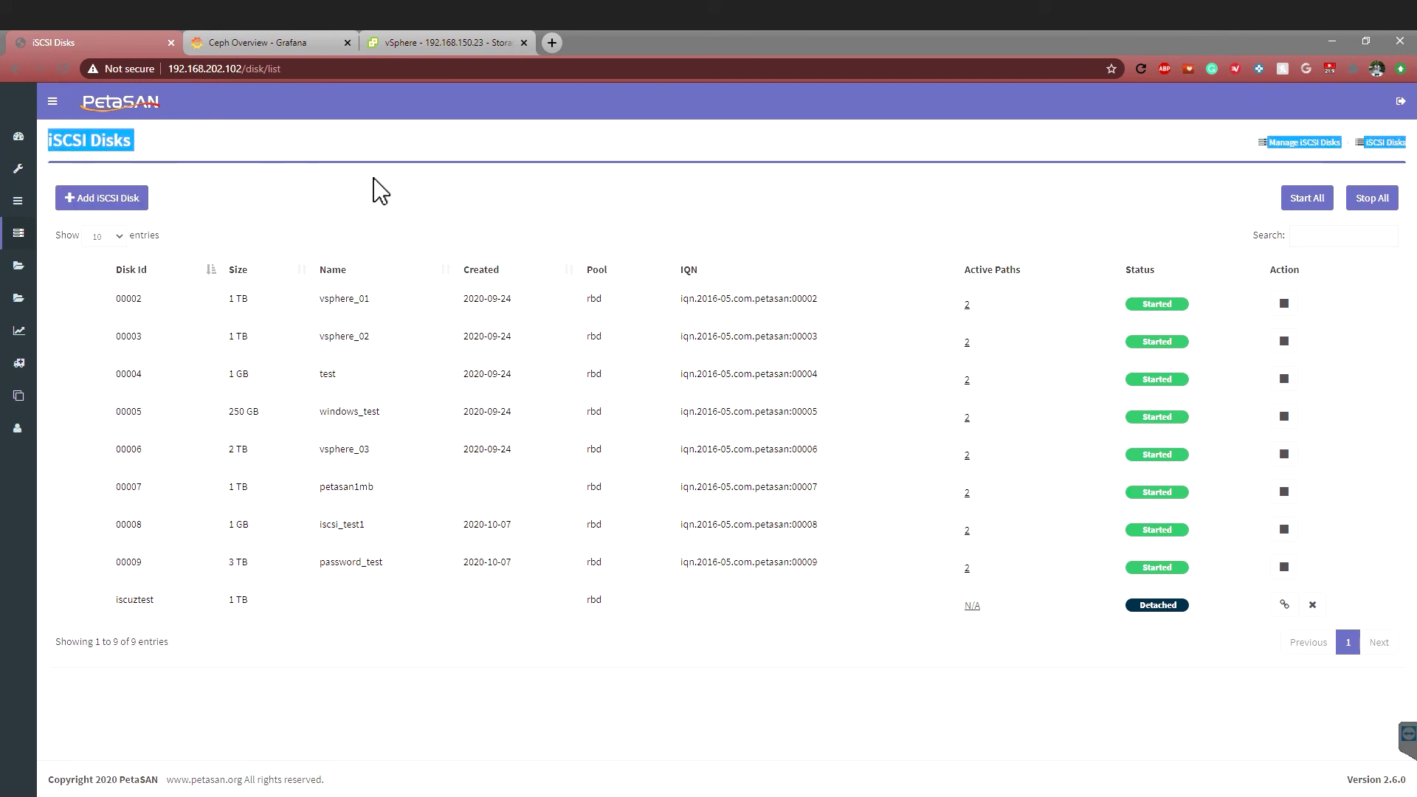
pyautogui.click(367, 136)
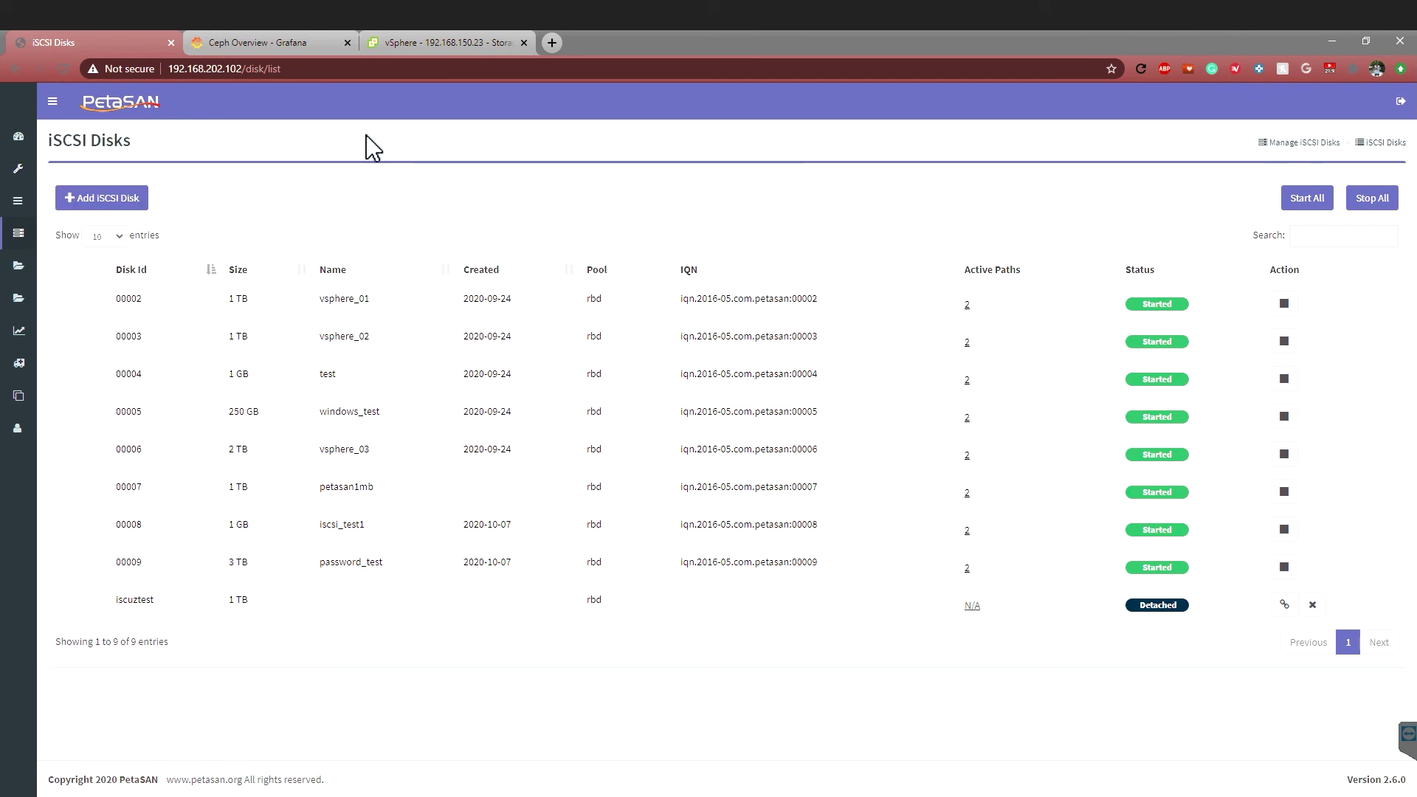
pyautogui.click(418, 50)
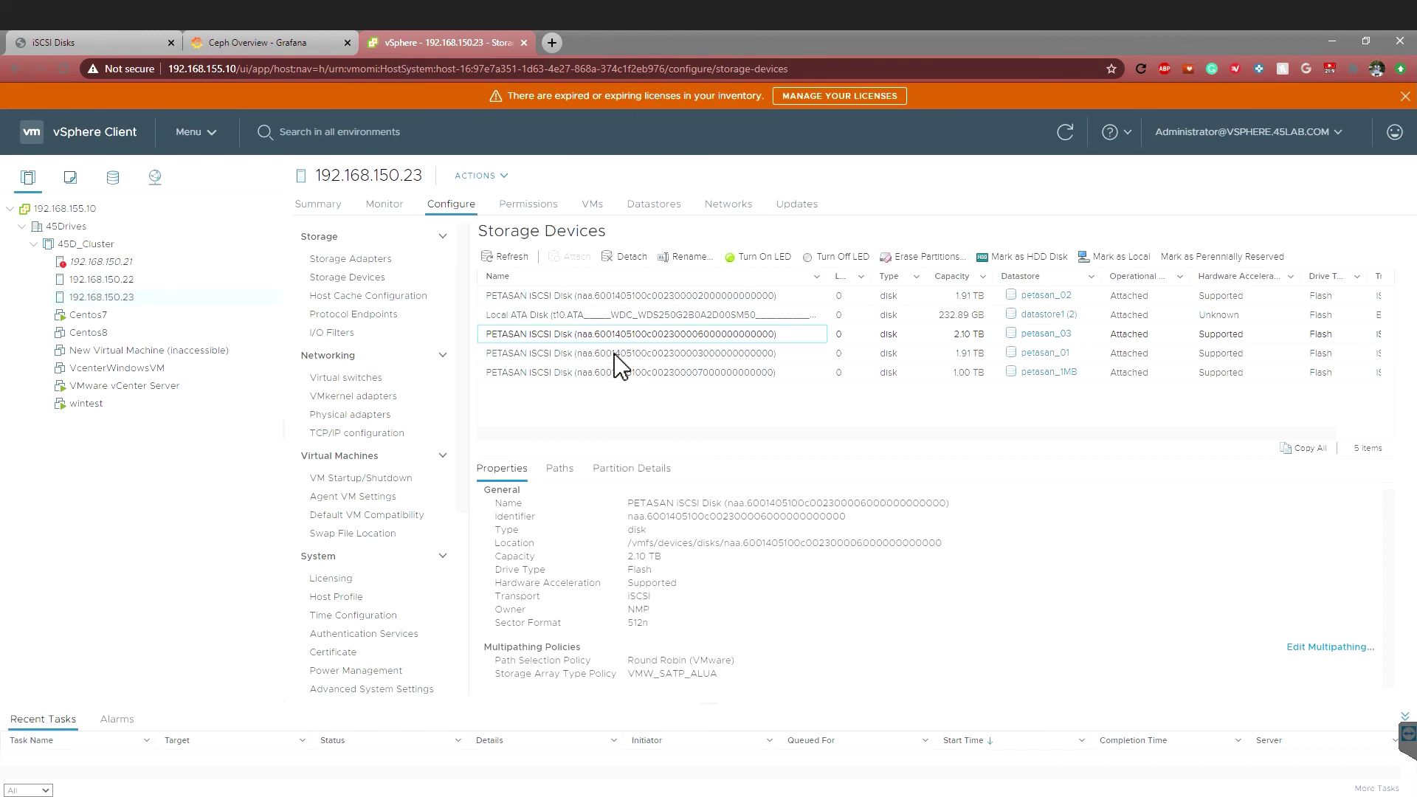
pyautogui.click(56, 42)
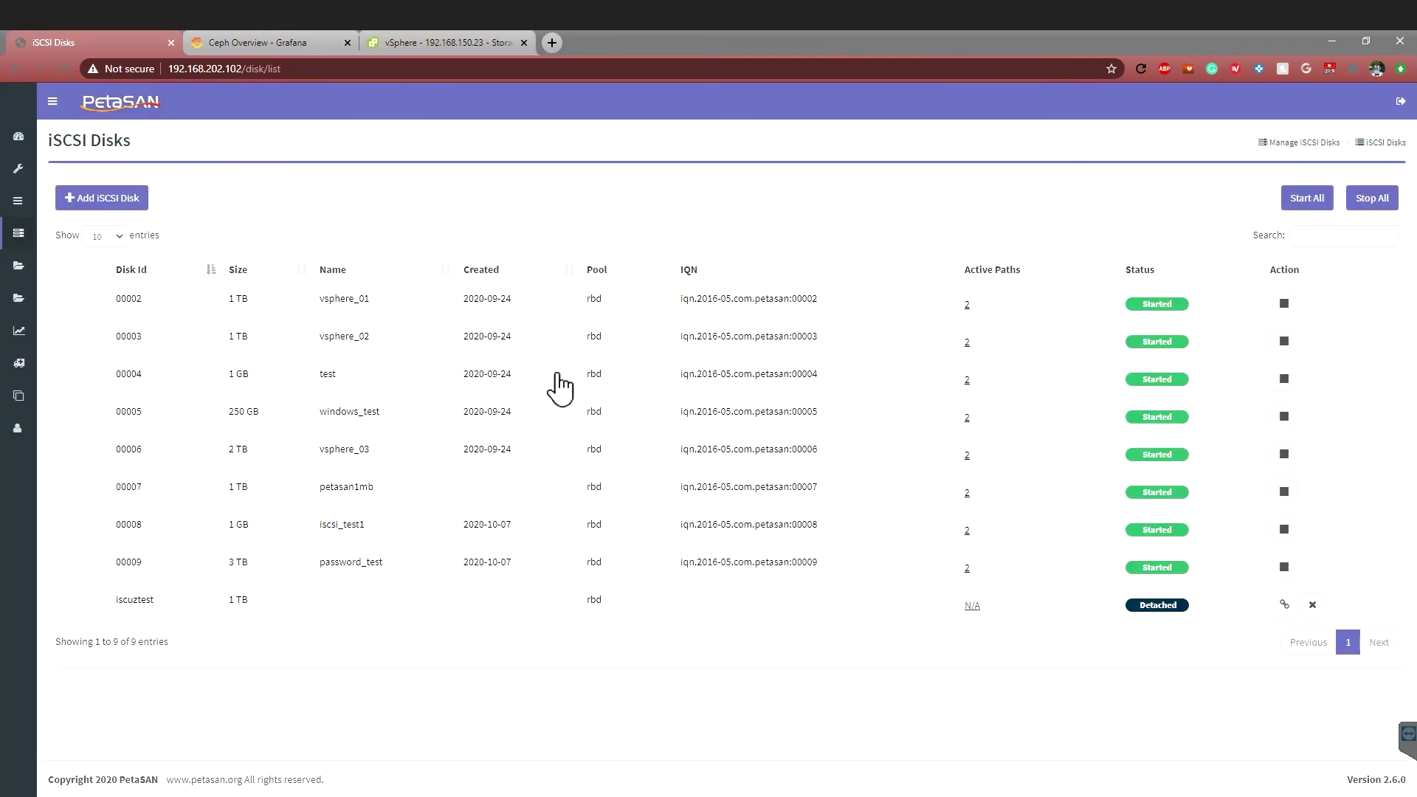
pyautogui.moveTo(21, 214)
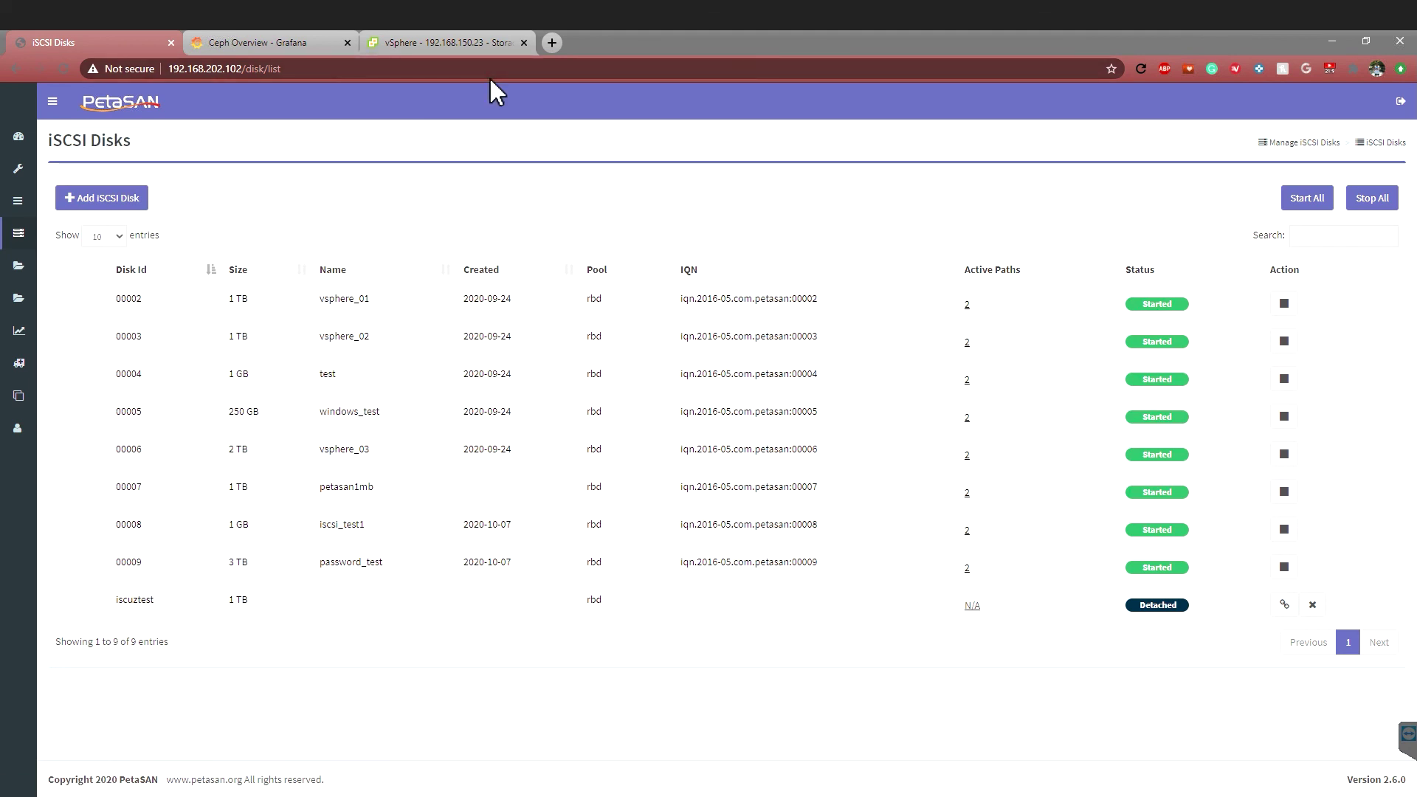
pyautogui.click(459, 33)
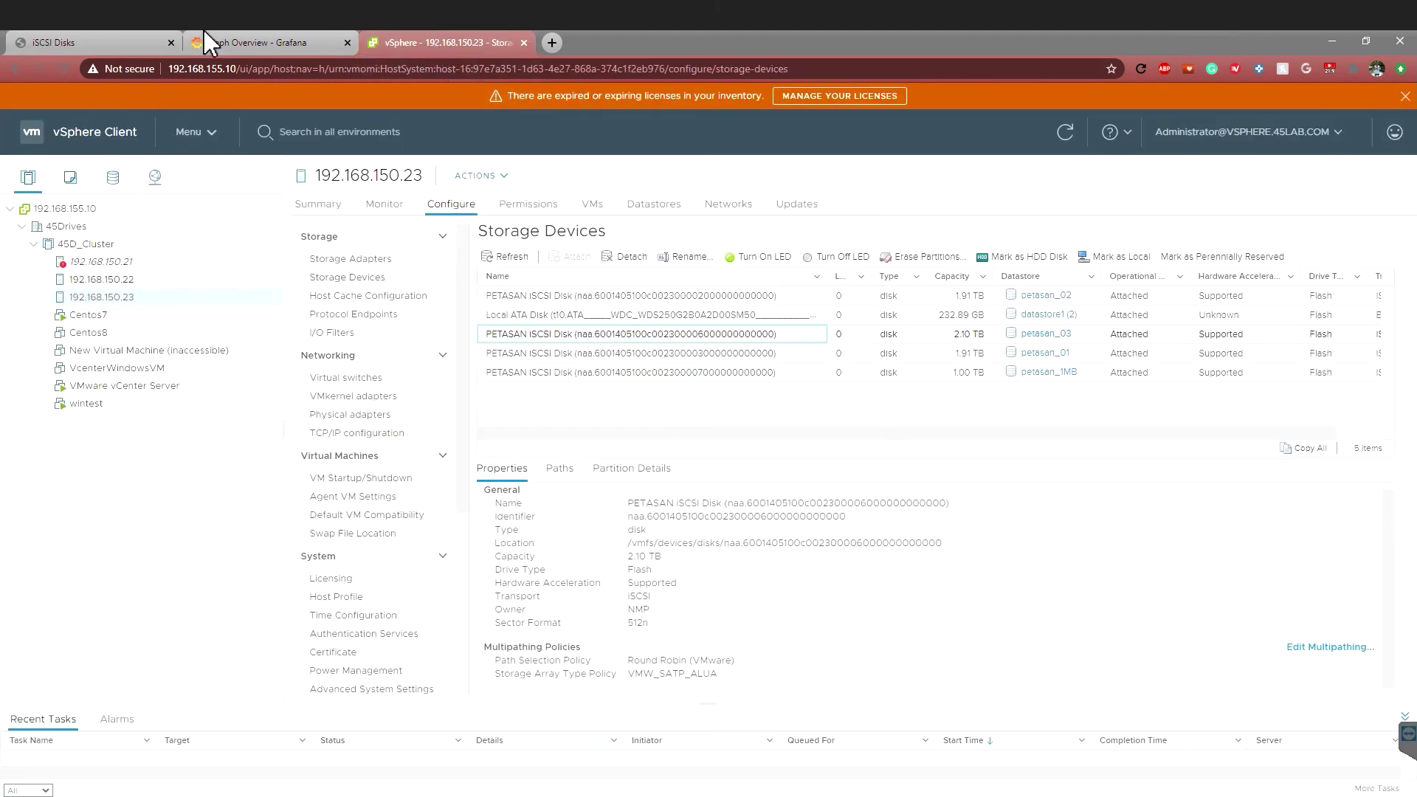